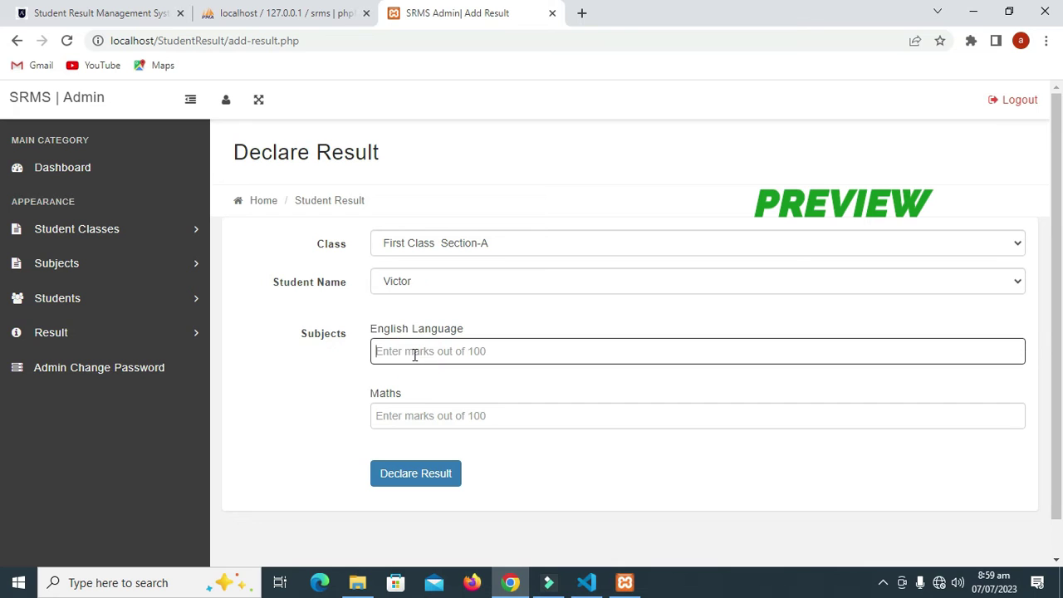
- Enter a Maths mark of 8 and declare the student's result
left_click(407, 415)
type("80")
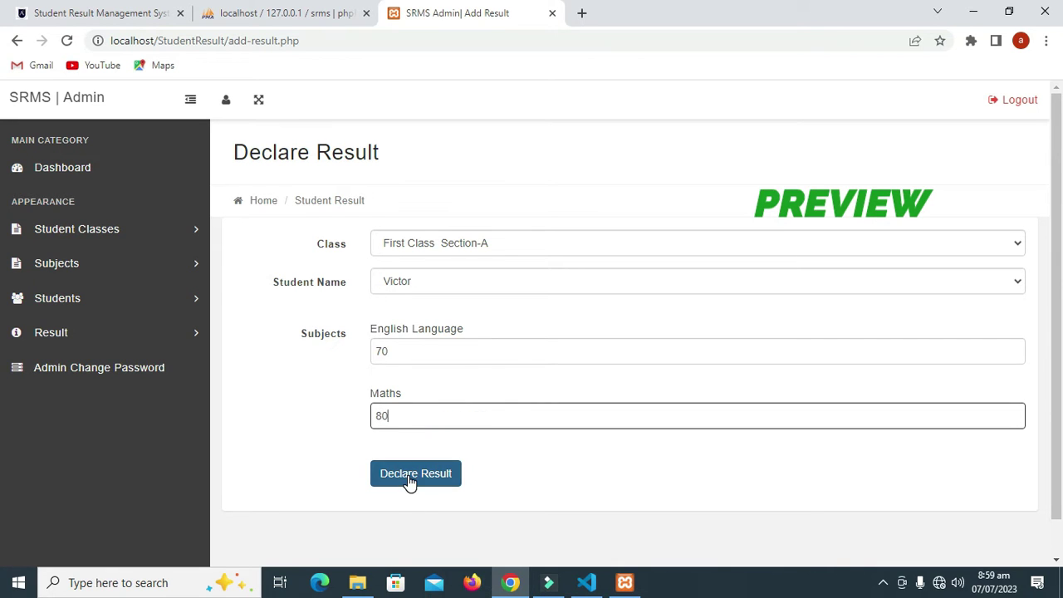
left_click(408, 480)
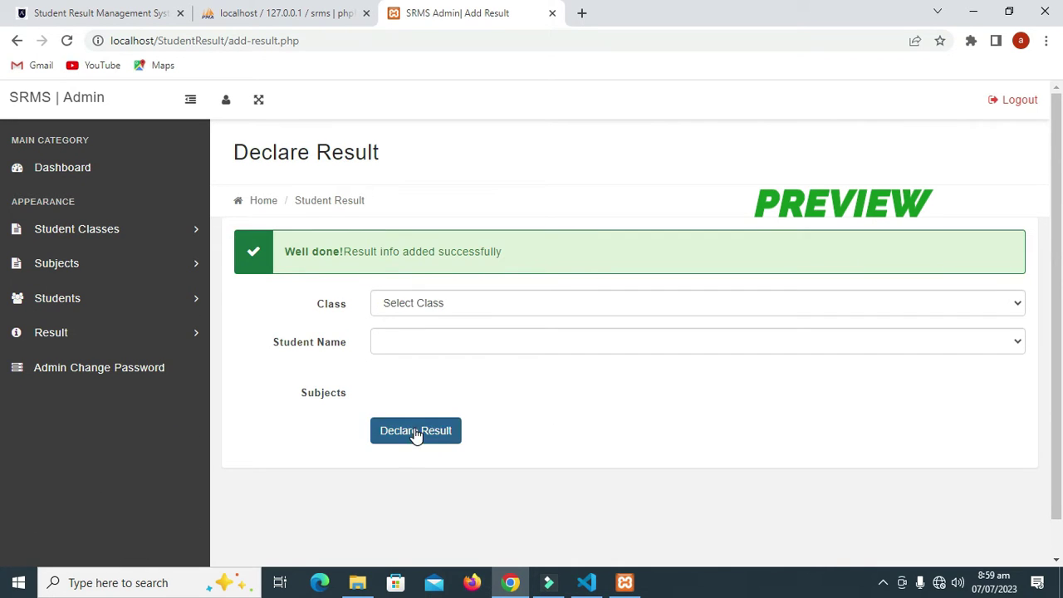
left_click_drag(344, 251, 517, 256)
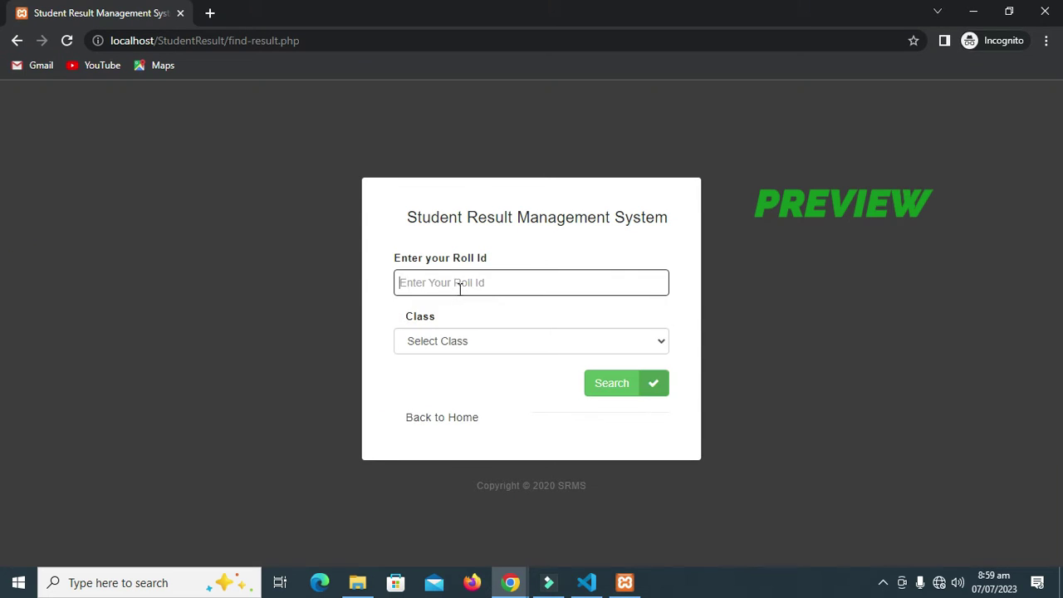
- Search the public result page for Roll Id 1 in First Class Section-A
type("1")
left_click(465, 341)
left_click(475, 382)
left_click(615, 393)
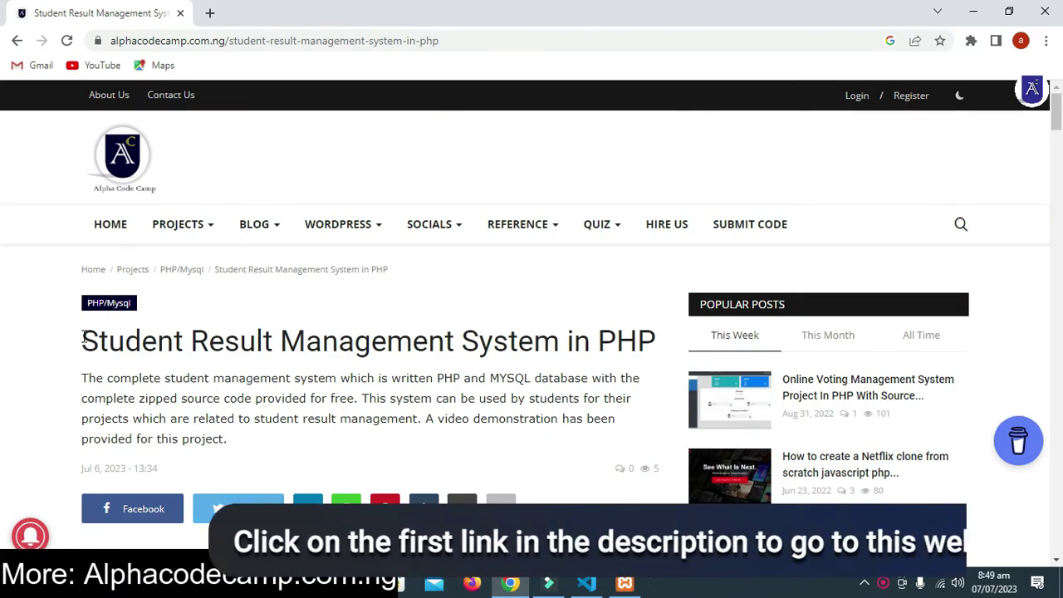
- Scroll the article, accepting the site's notification offer and dismissing the browser permission prompt
left_click_drag(81, 339, 586, 340)
left_click(482, 349)
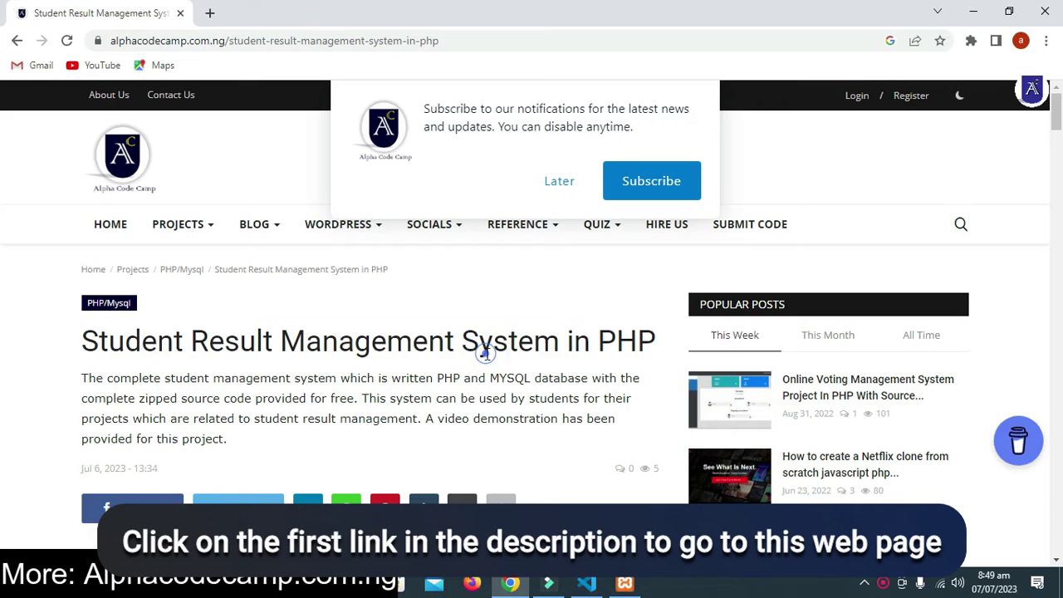
scroll(501, 327, "down", 3)
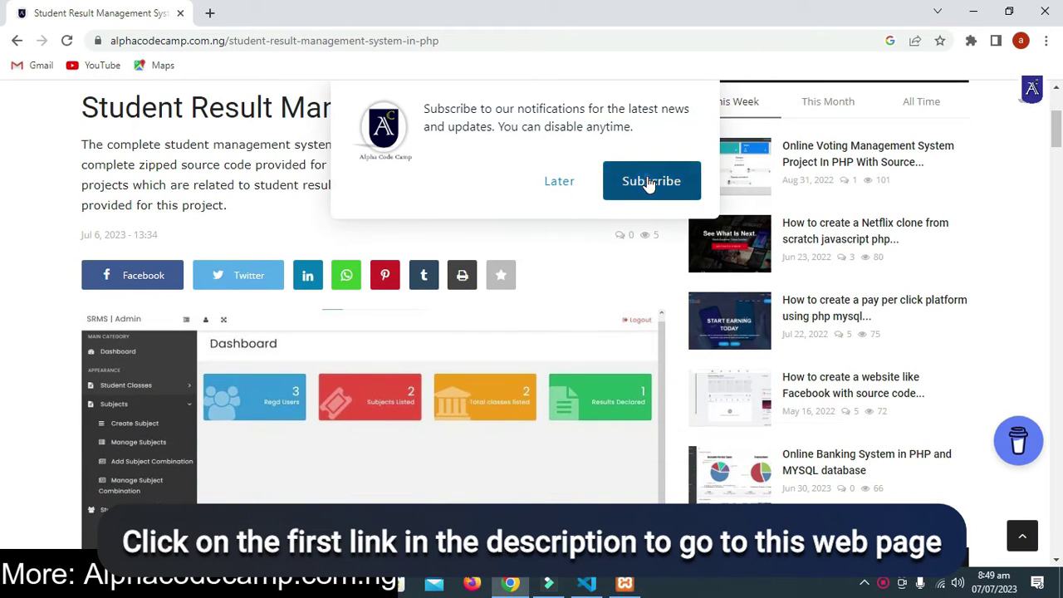
left_click(637, 182)
scroll(507, 297, "down", 4)
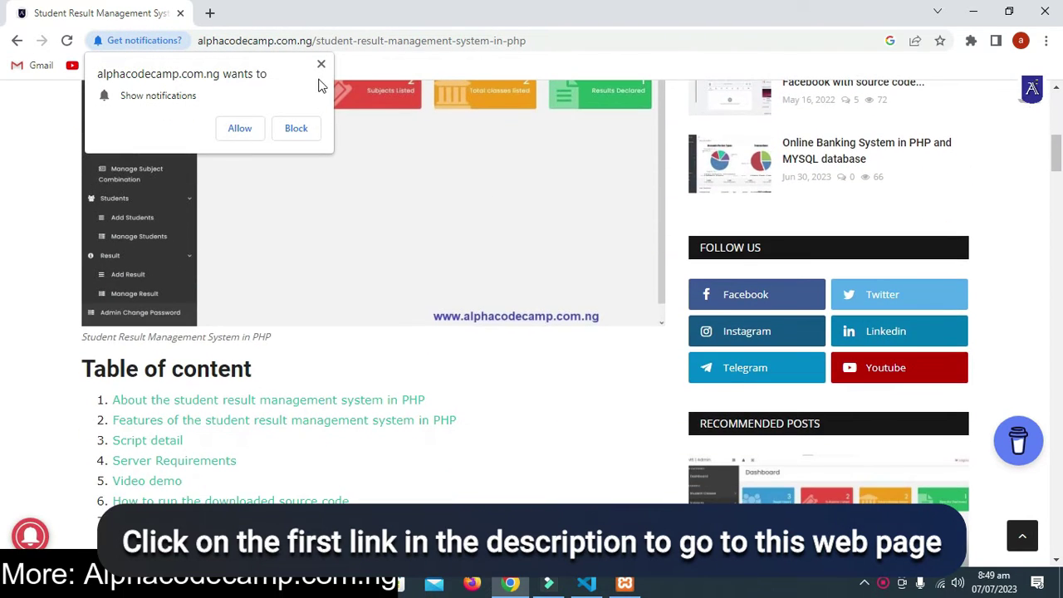
left_click(322, 66)
- React to the article with Love and Wow, then open the project's download page
scroll(351, 277, "down", 12)
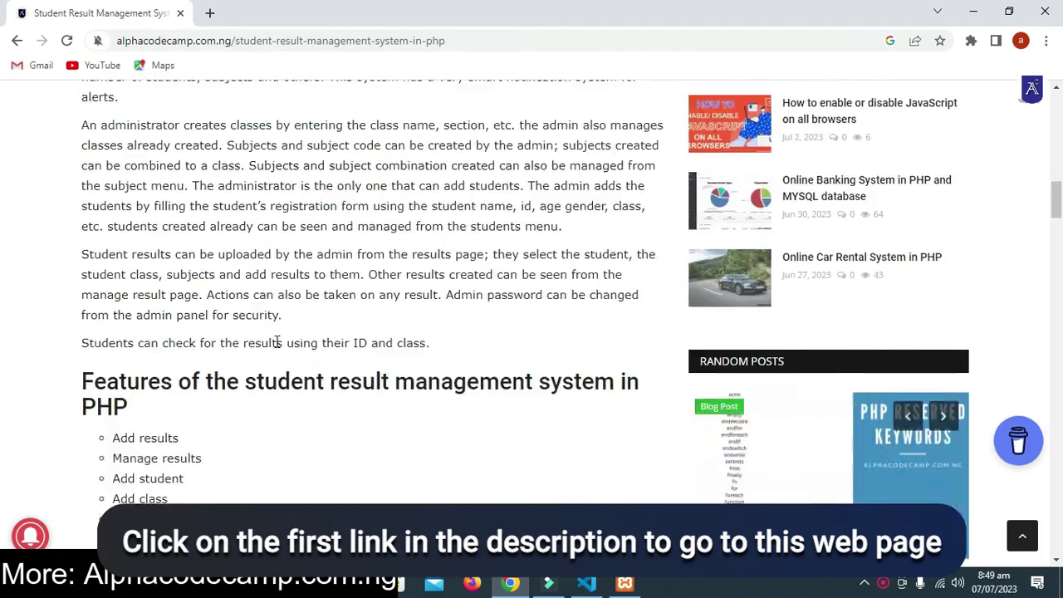
scroll(278, 349, "down", 8)
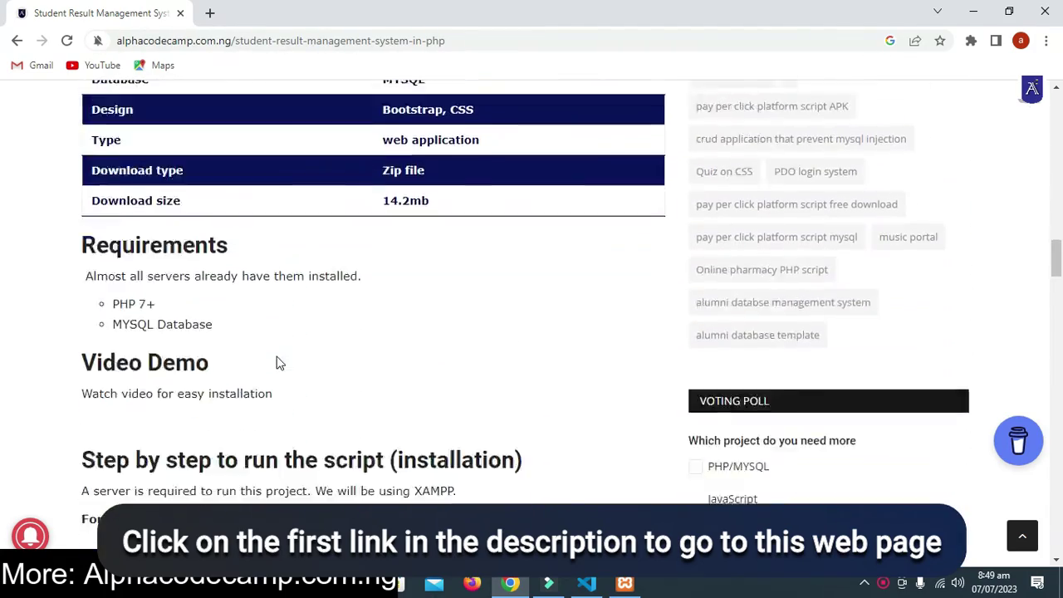
scroll(278, 356, "down", 18)
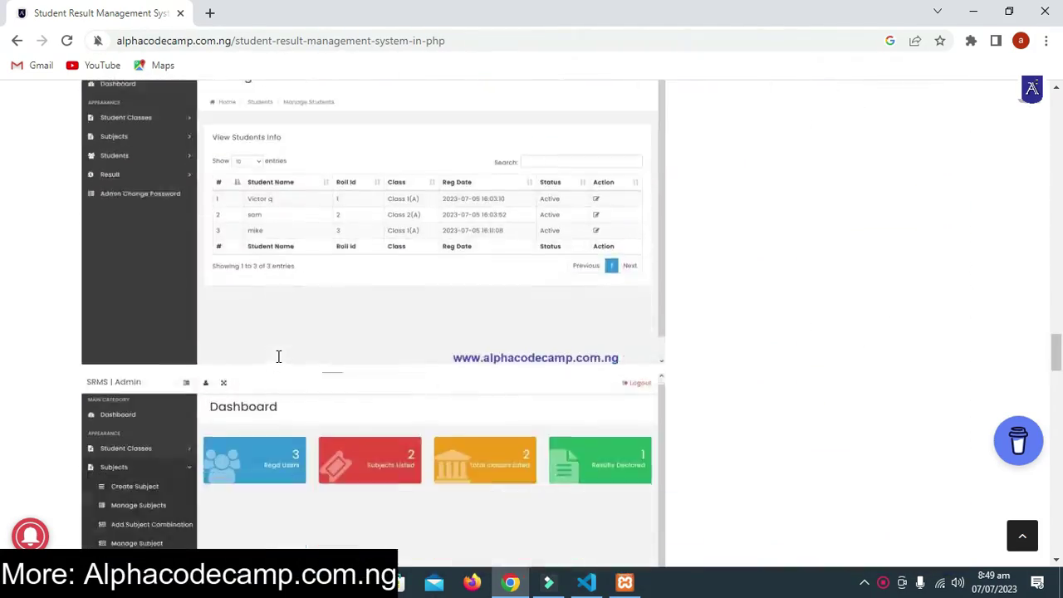
scroll(278, 356, "down", 15)
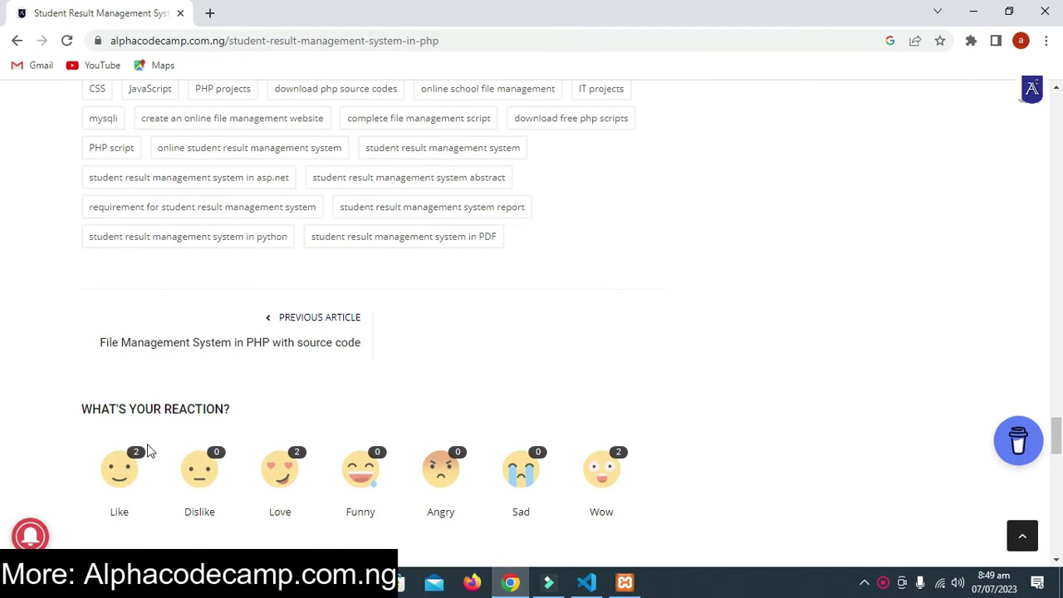
left_click(292, 474)
left_click(603, 471)
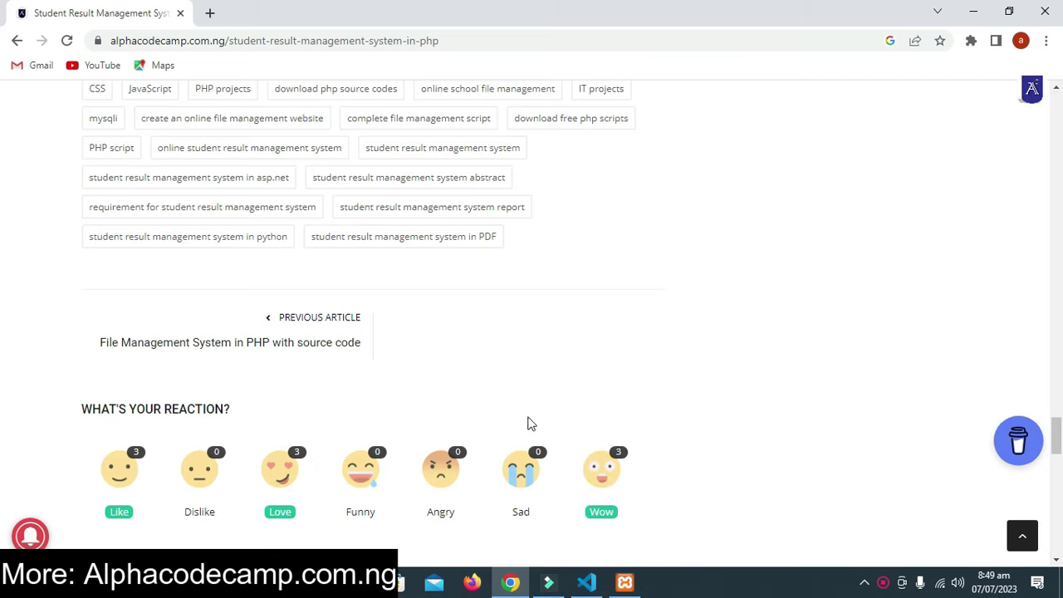
scroll(530, 420, "up", 4)
left_click(599, 304)
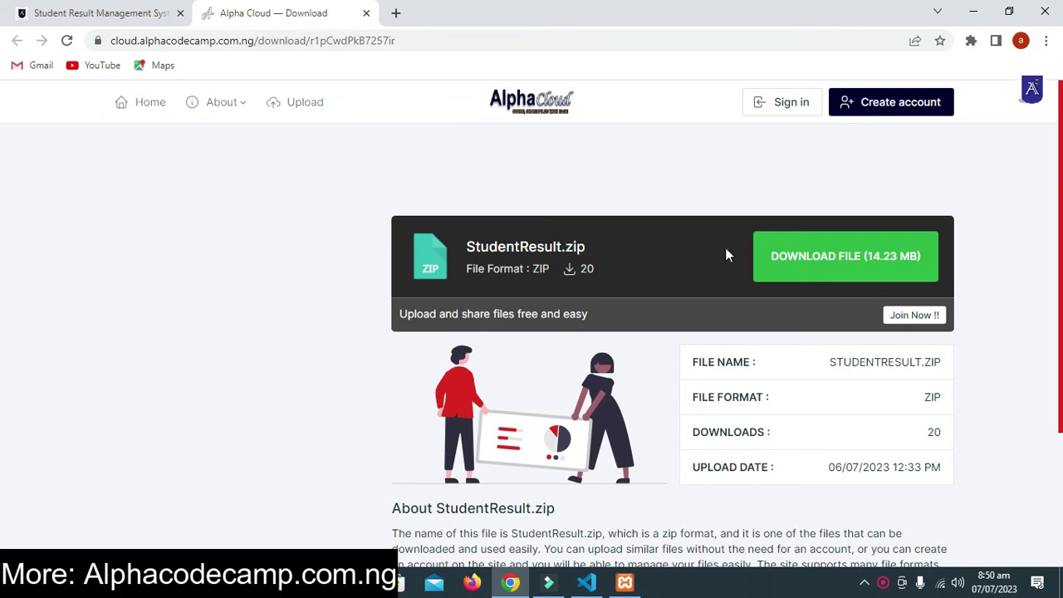
- Download the 14.23 MB StudentResult.zip file and dismiss the download bar
left_click(839, 260)
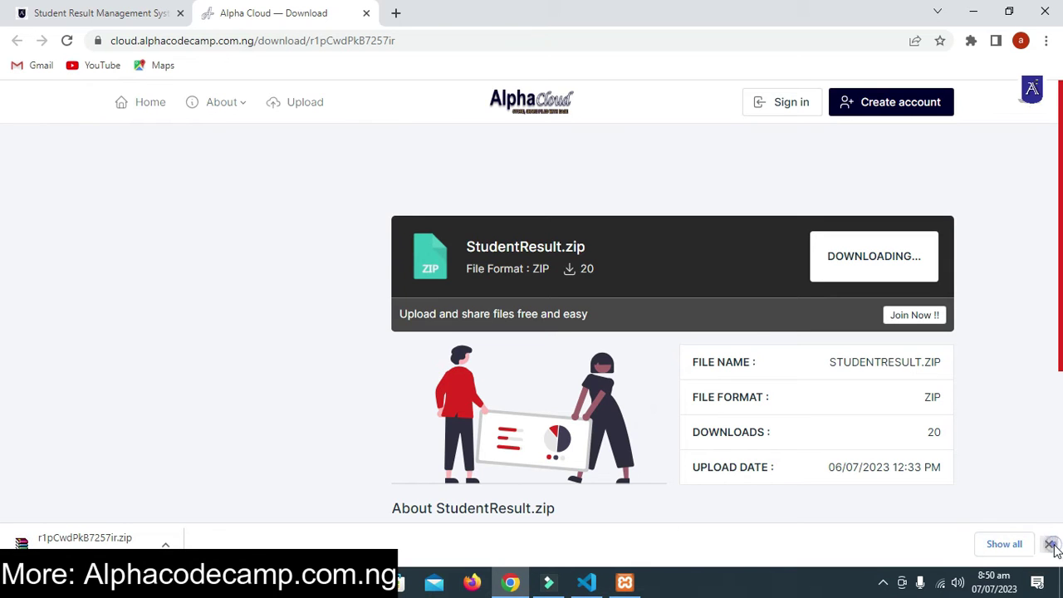
left_click(1050, 545)
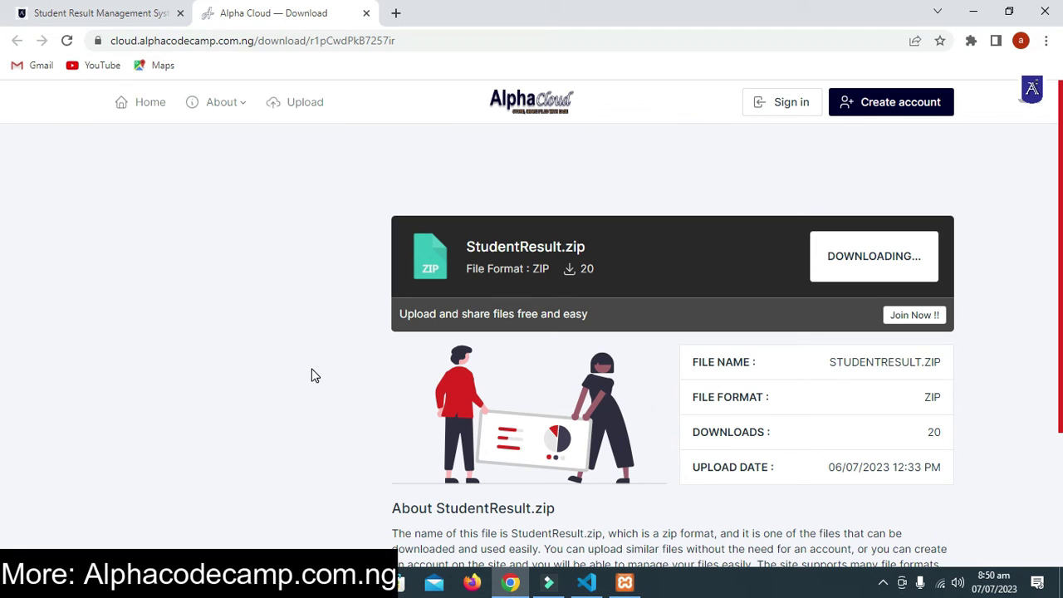
- Extract StudentResult.zip in Downloads to a StudentResult\ folder
left_click(361, 583)
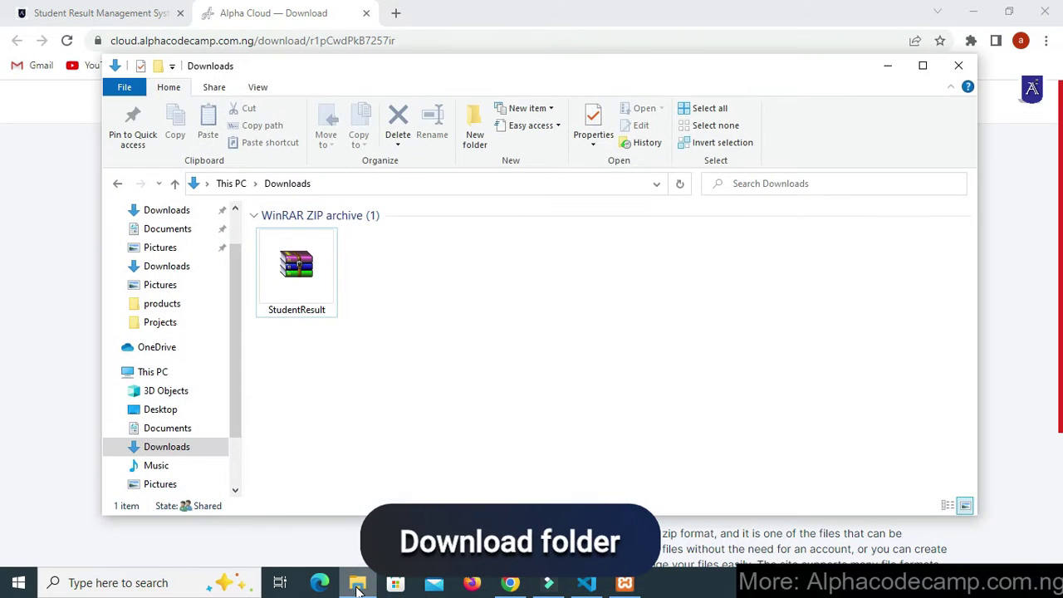
left_click(305, 315)
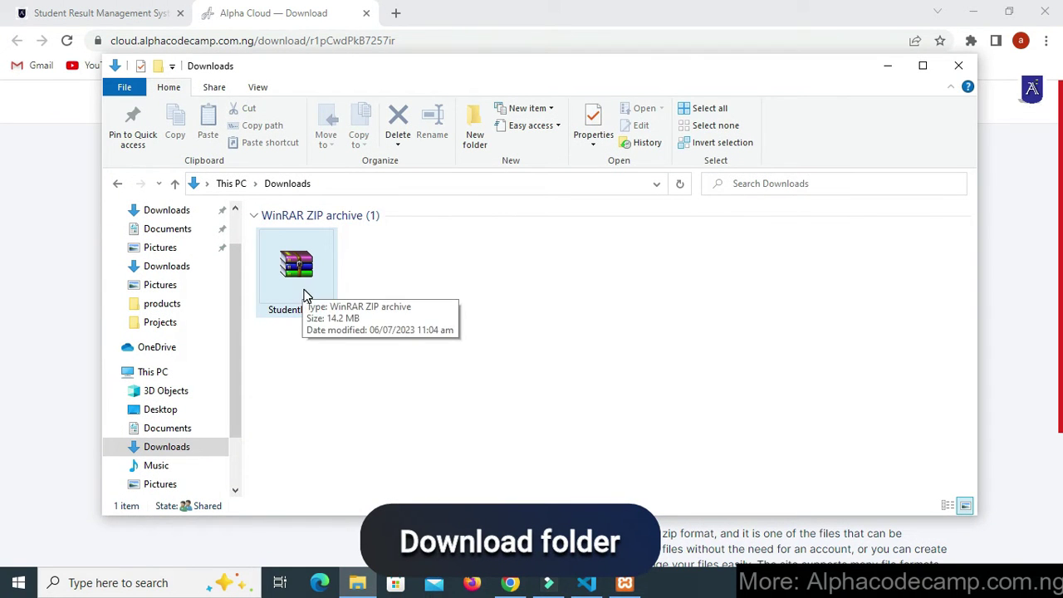
left_click(306, 295)
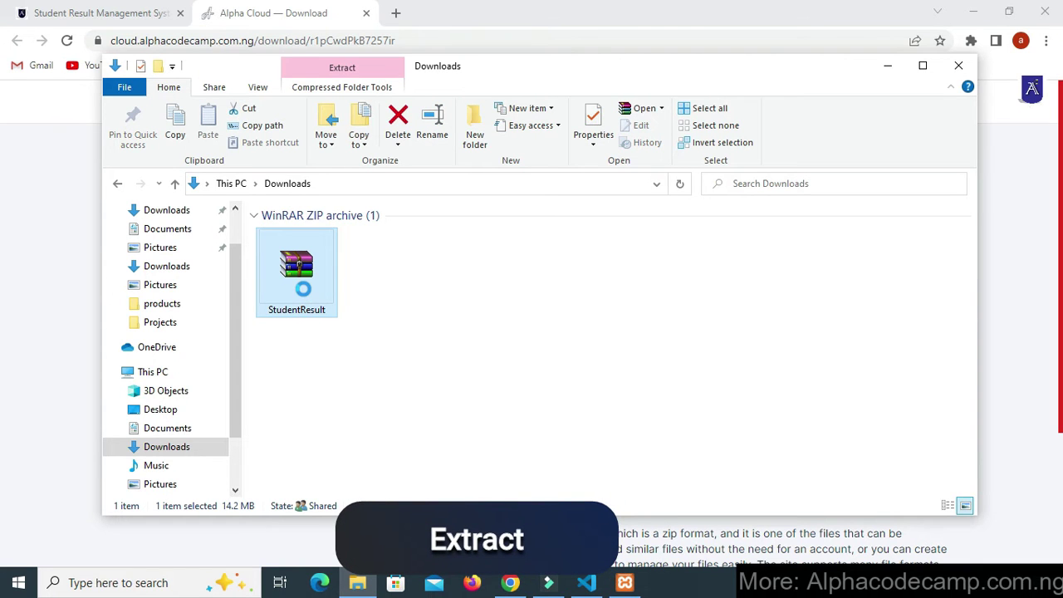
right_click(306, 294)
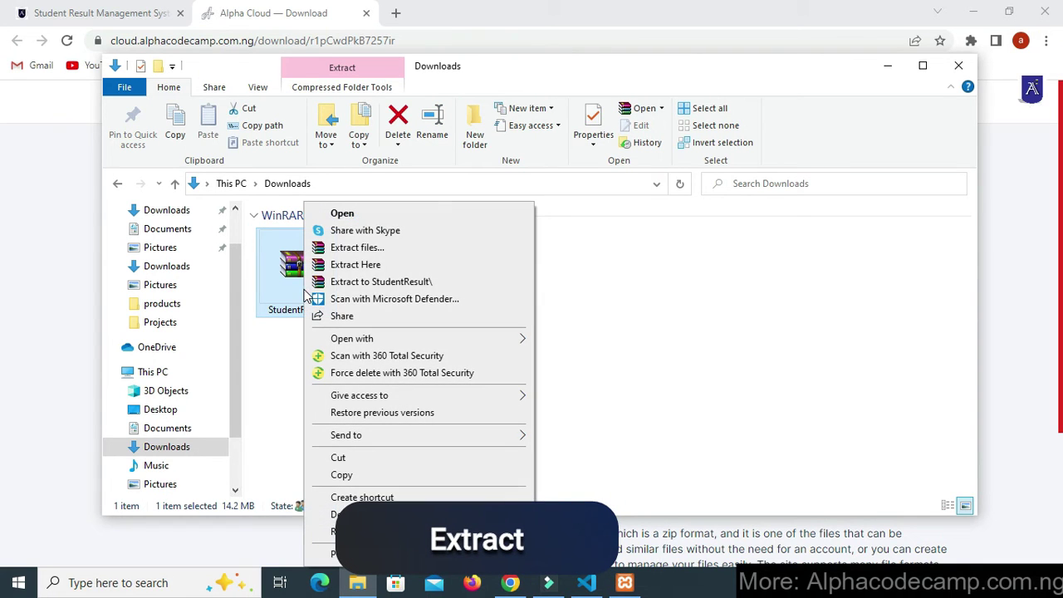
left_click(348, 283)
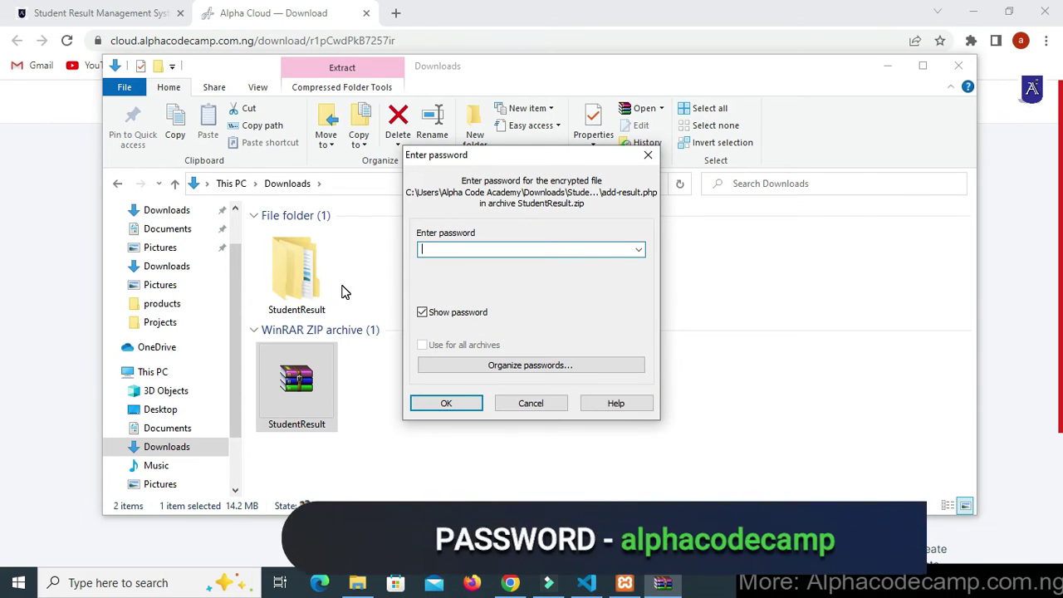
- Enter the archive password and confirm so extraction completes
type("alphacodecamp")
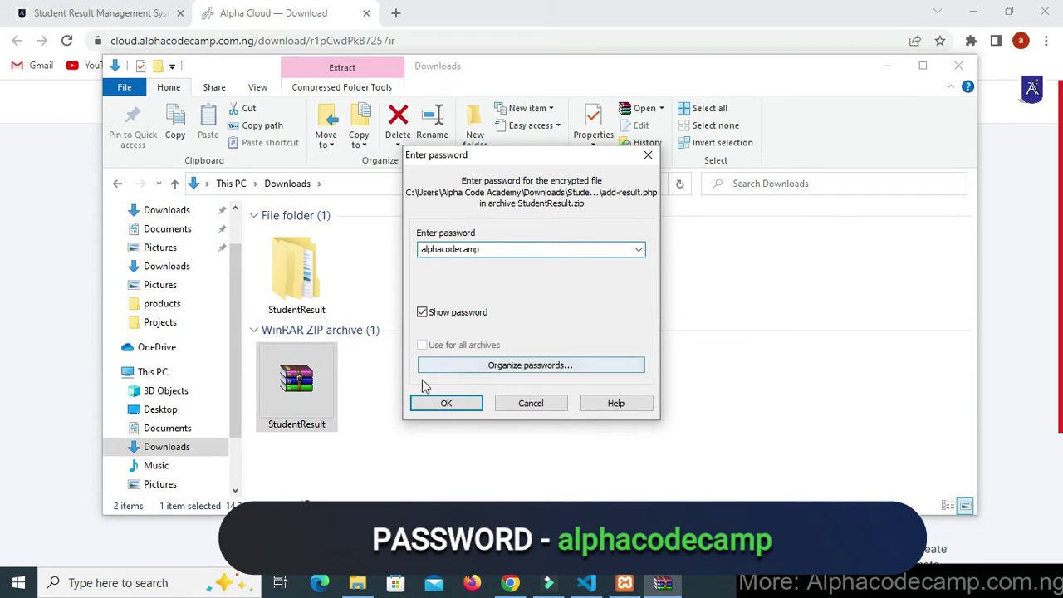
left_click(433, 403)
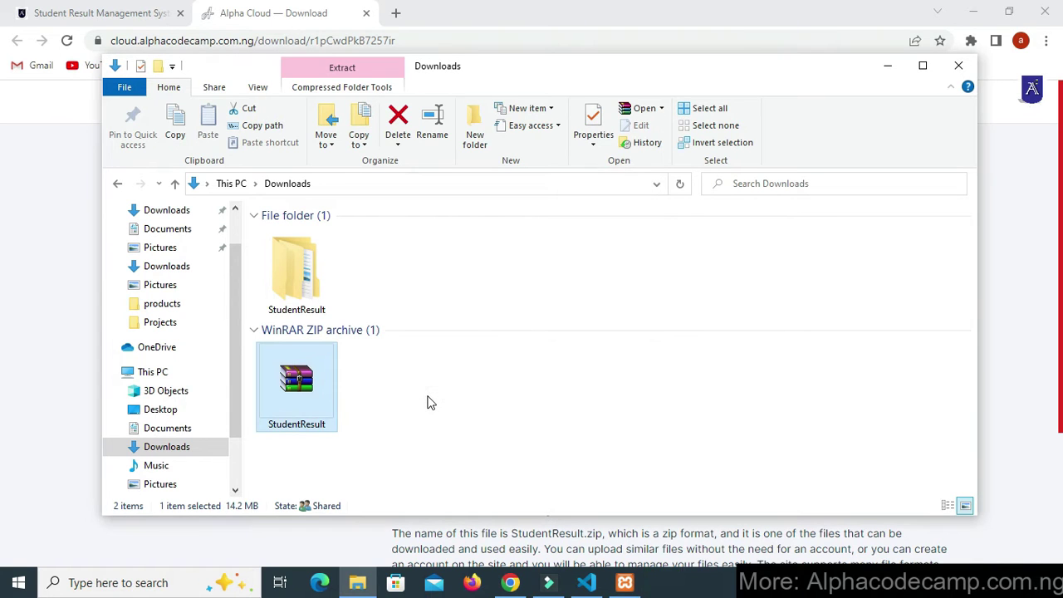
- Copy the inner StudentResult folder from the extracted archive
double_click(295, 274)
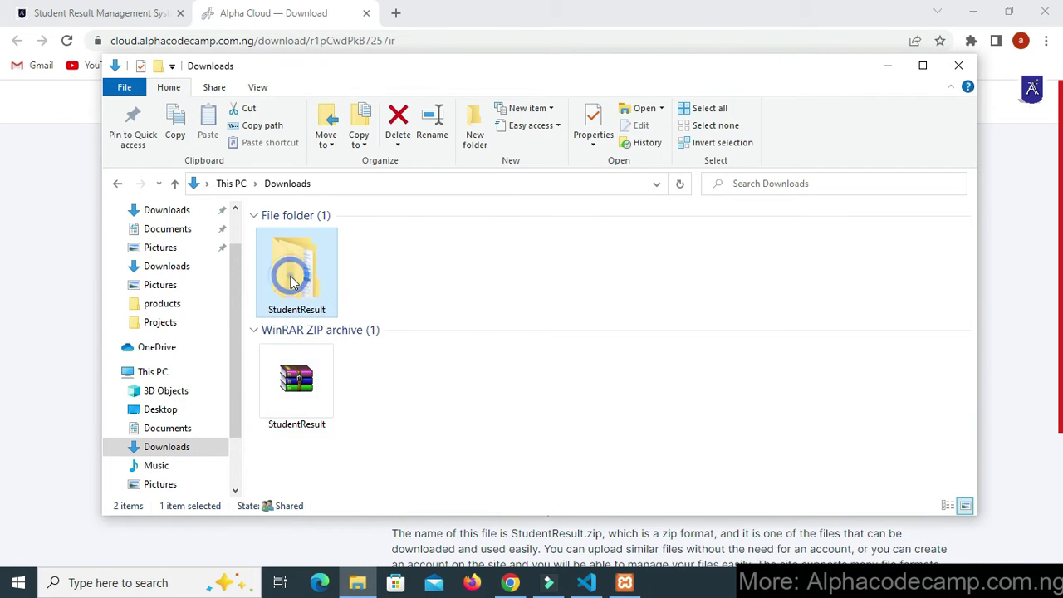
double_click(301, 234)
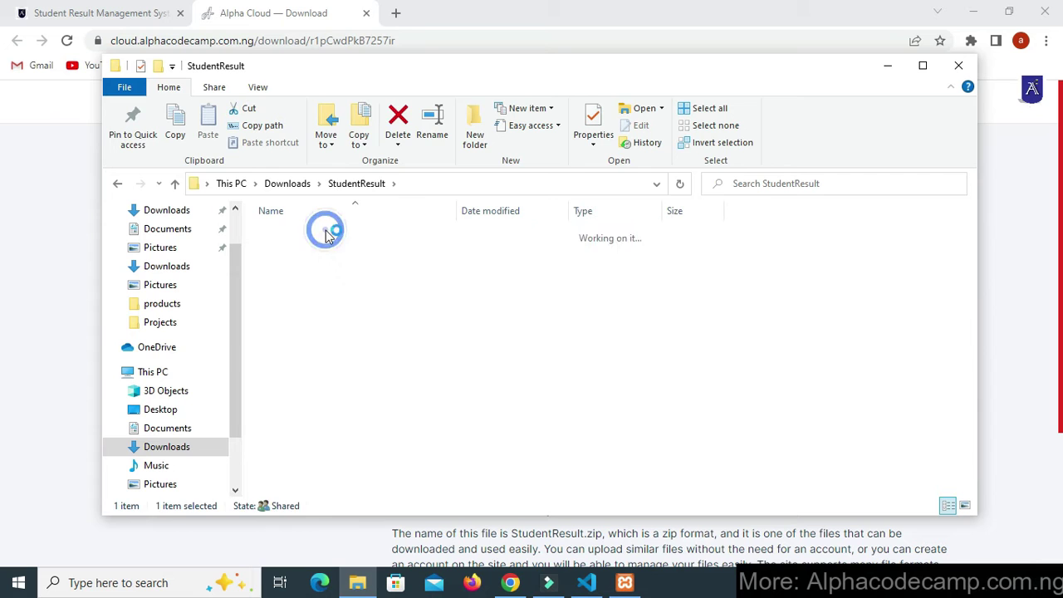
left_click(353, 182)
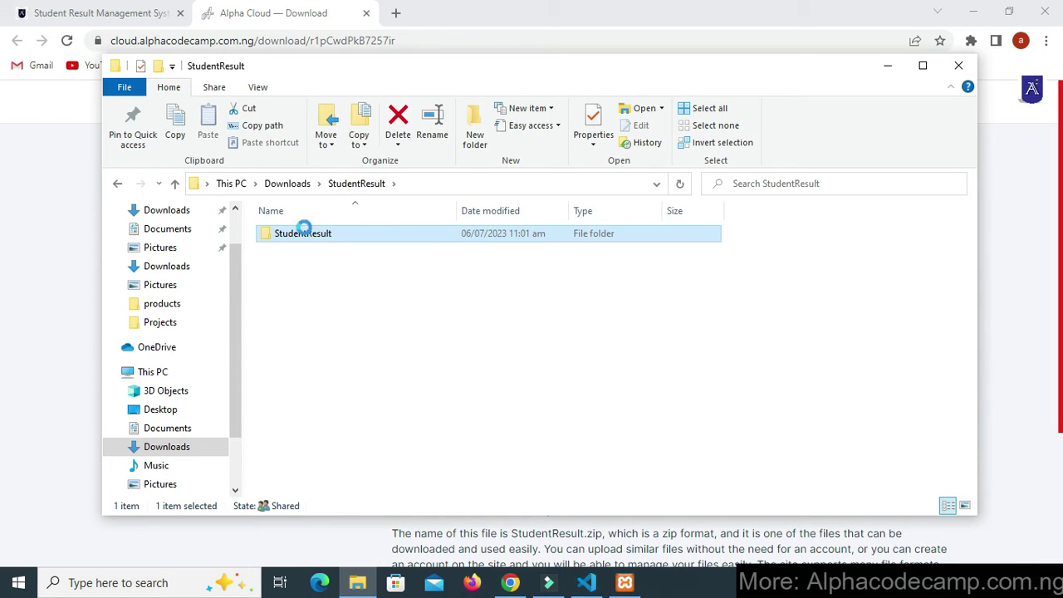
right_click(304, 231)
left_click(356, 467)
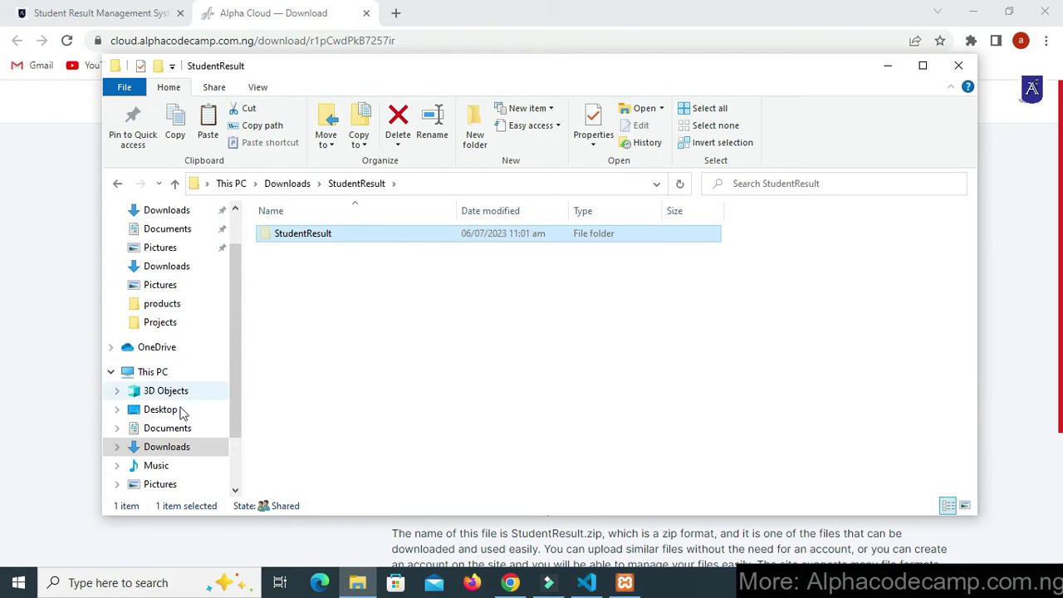
- Paste the StudentResult folder into C:\xampp\htdocs
scroll(173, 446, "down", 2)
left_click(172, 466)
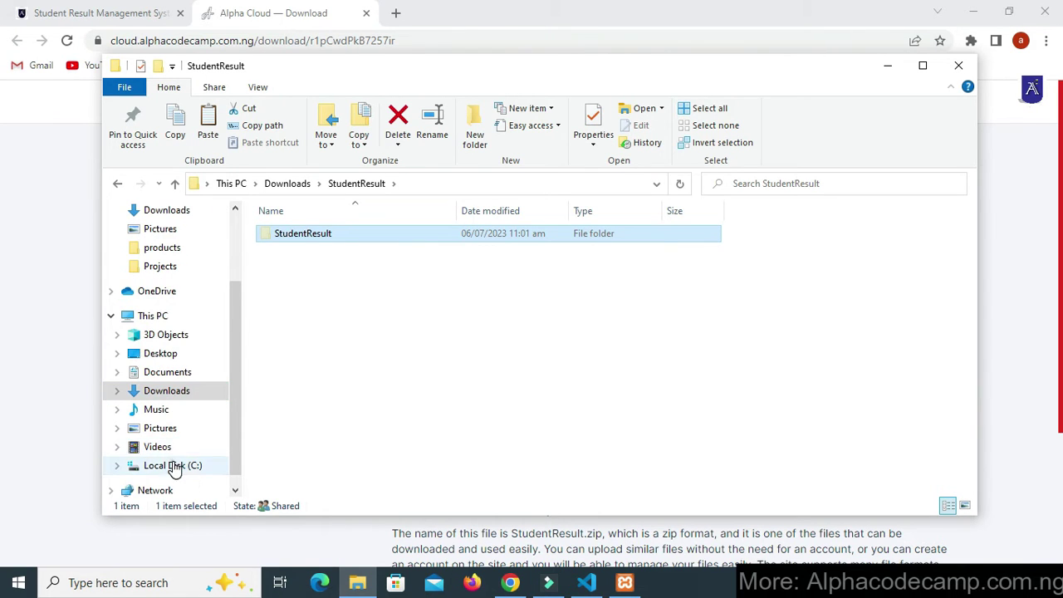
double_click(289, 449)
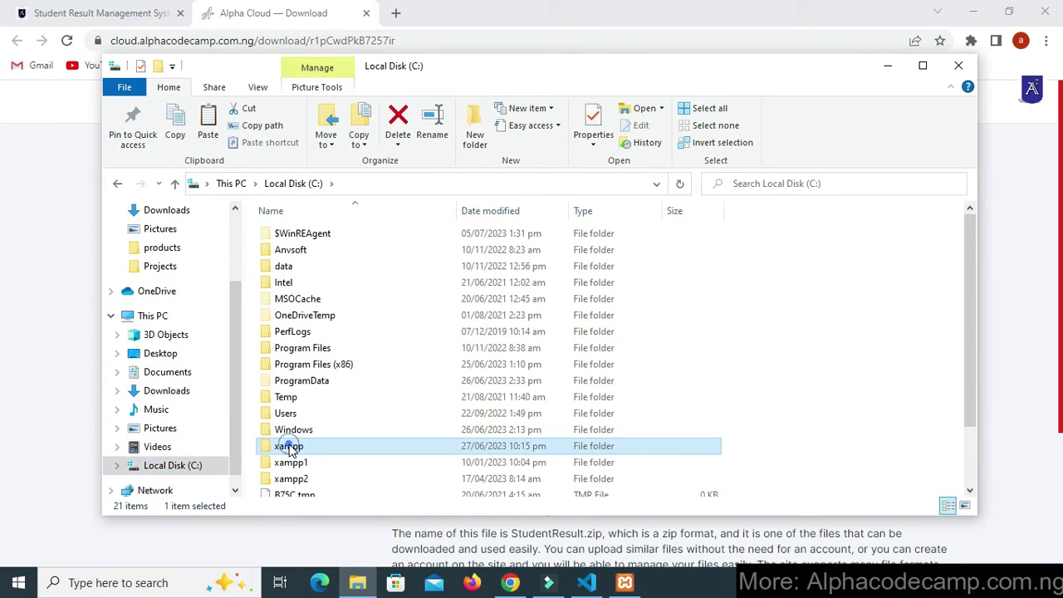
double_click(315, 320)
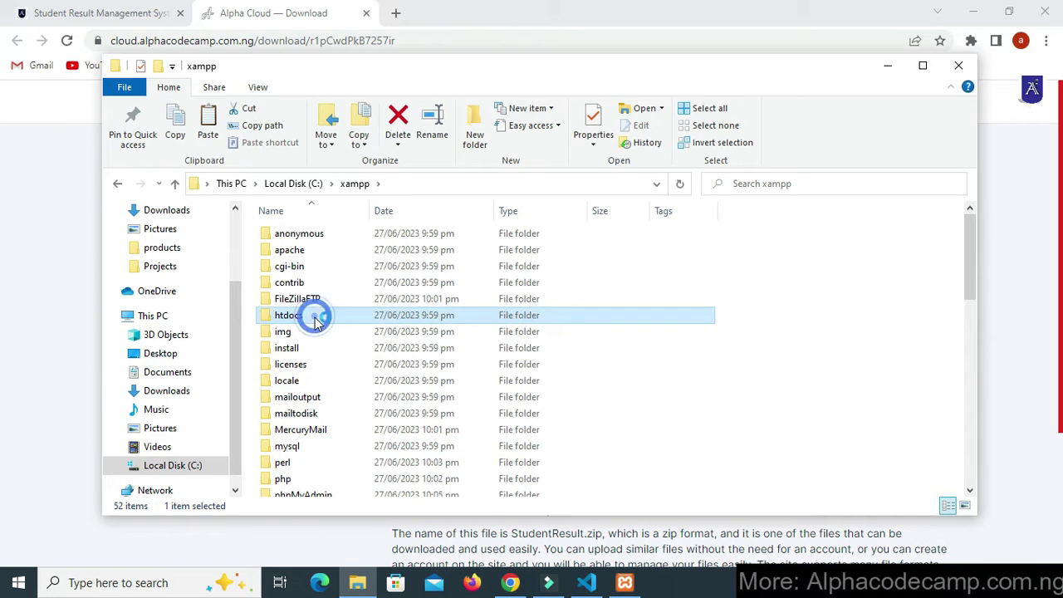
right_click(305, 403)
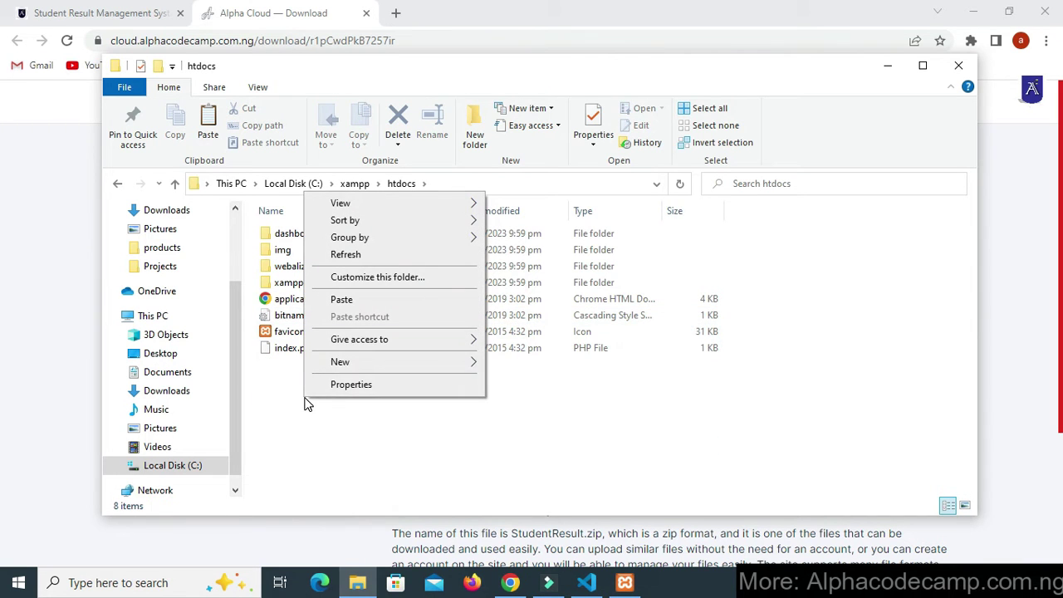
left_click(349, 300)
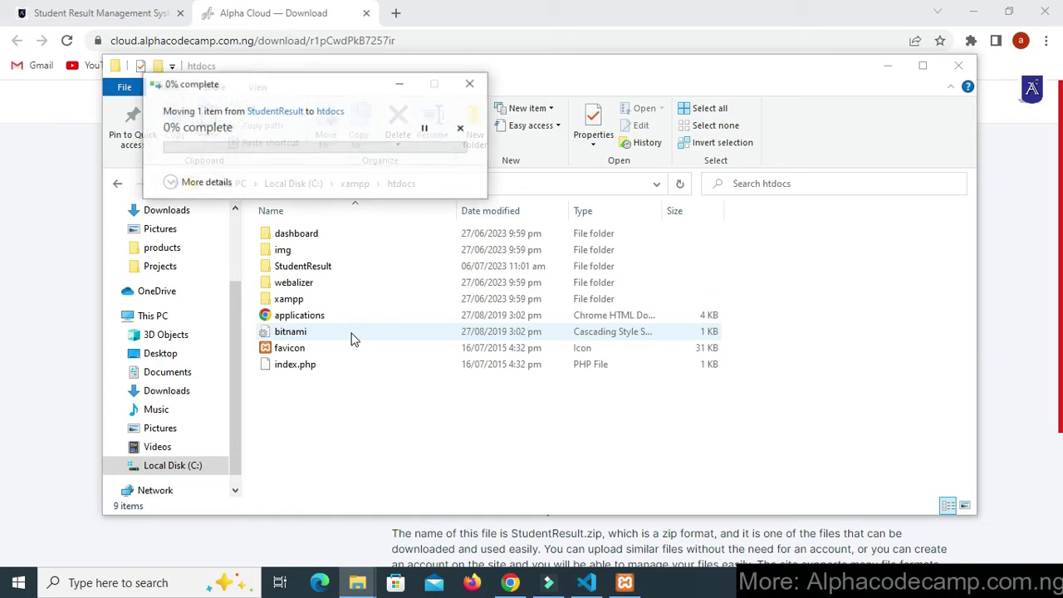
- Browse the StudentResult project files, then return to htdocs
double_click(322, 267)
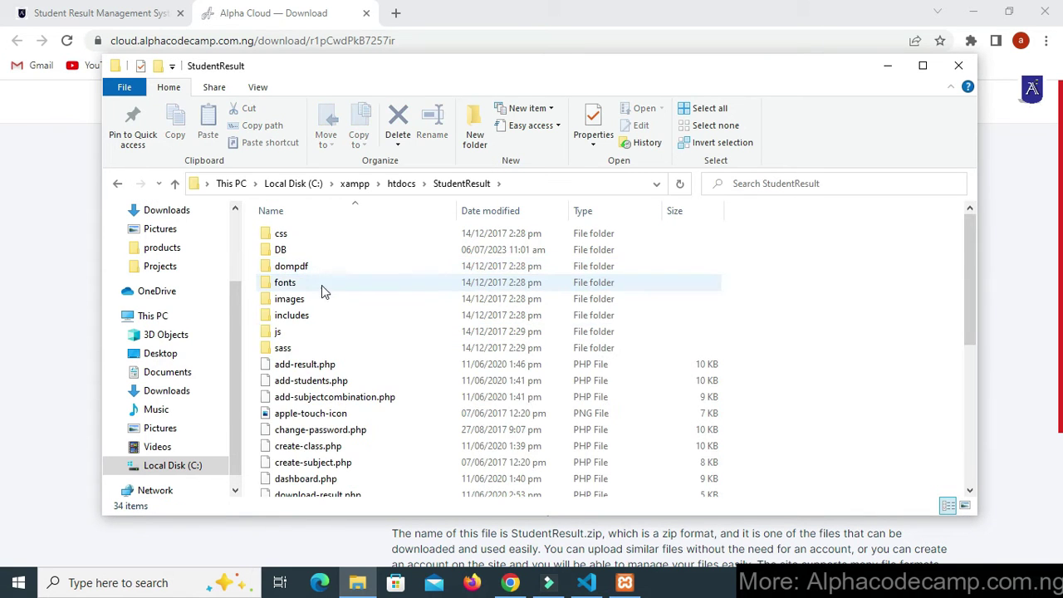
scroll(324, 316, "down", 5)
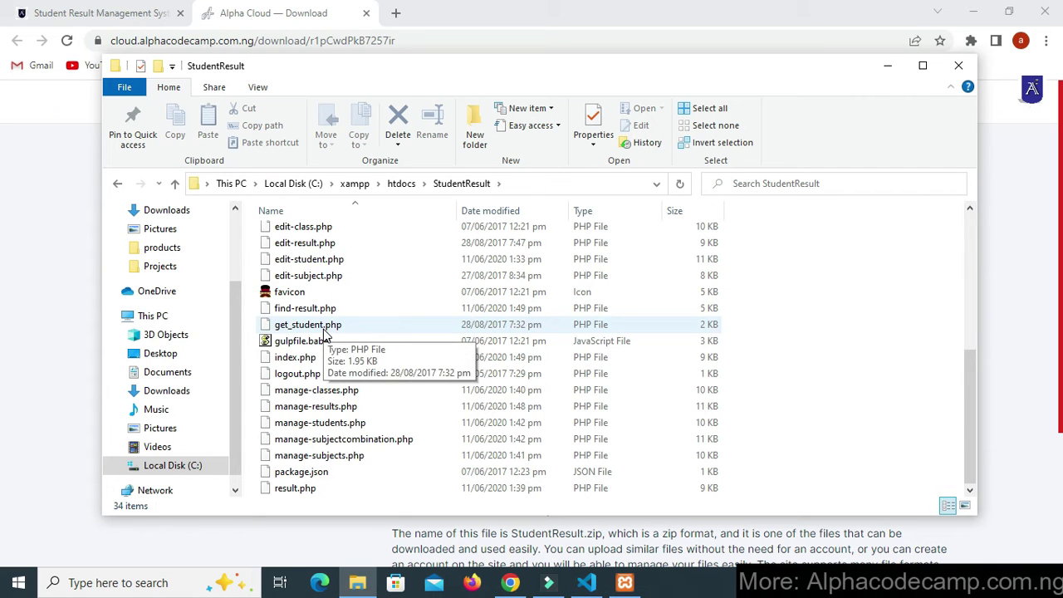
scroll(326, 337, "up", 5)
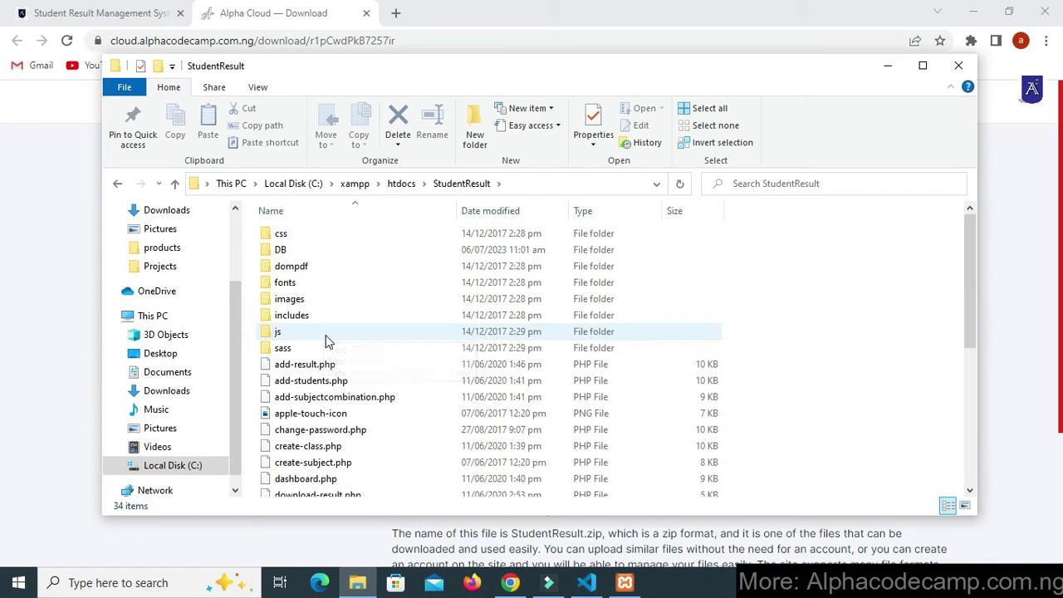
left_click(397, 189)
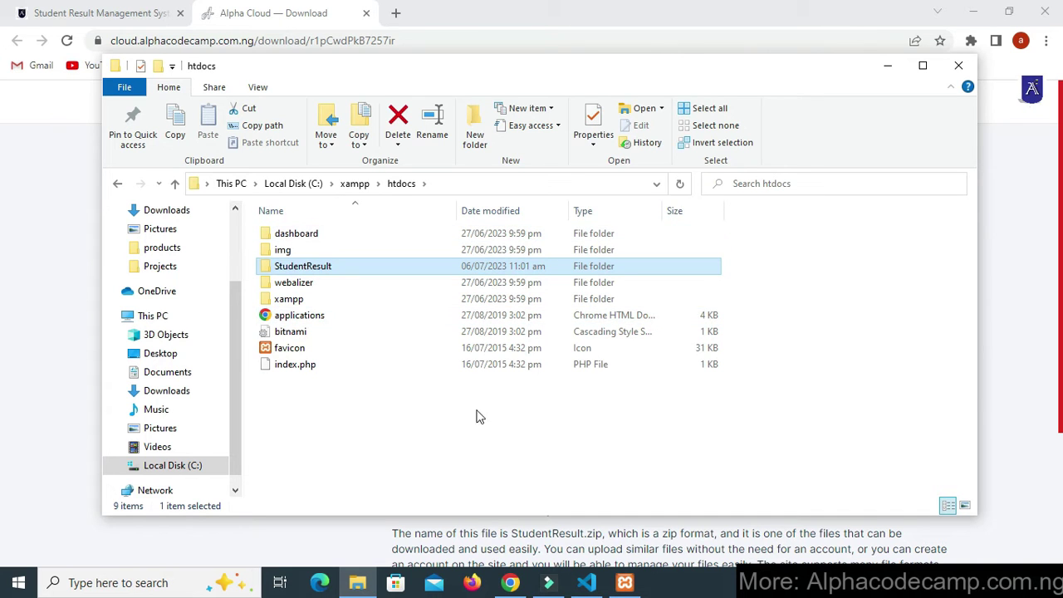
left_click(624, 582)
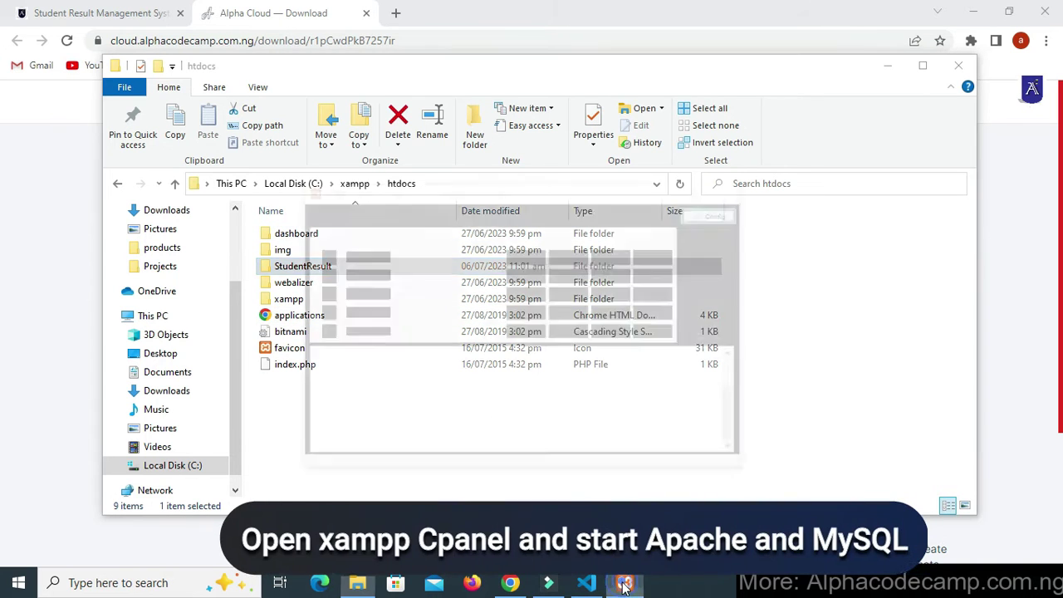
- Start Apache and MySQL in XAMPP, then minimize the control panel
left_click(495, 178)
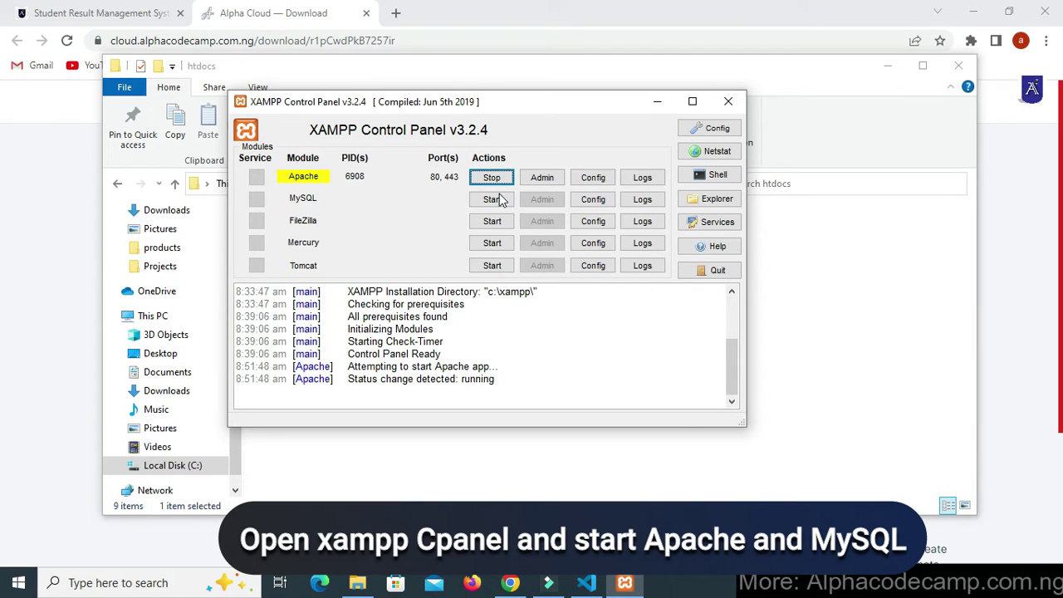
left_click(496, 200)
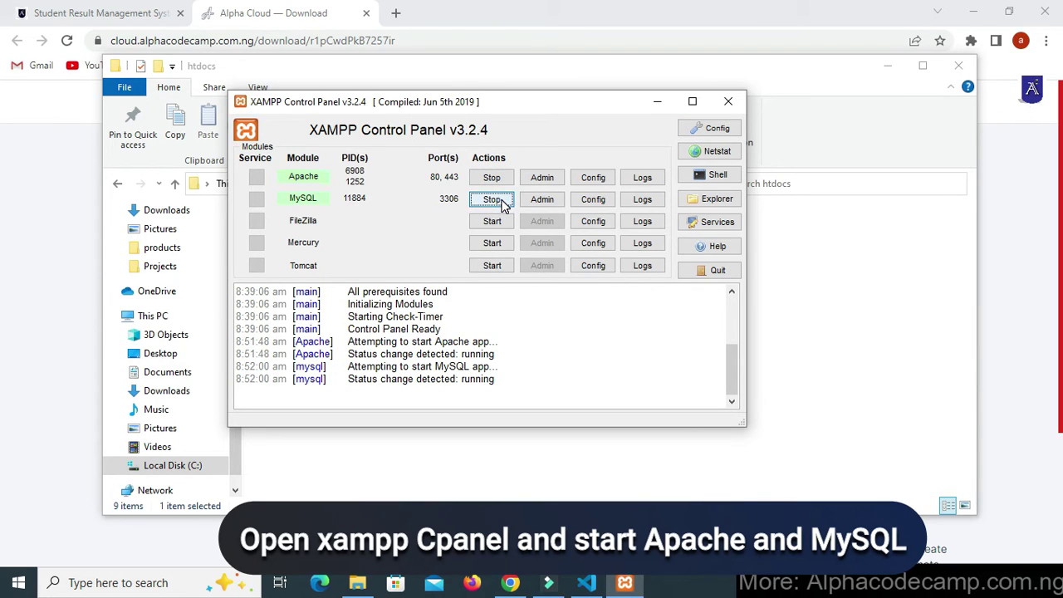
left_click(655, 101)
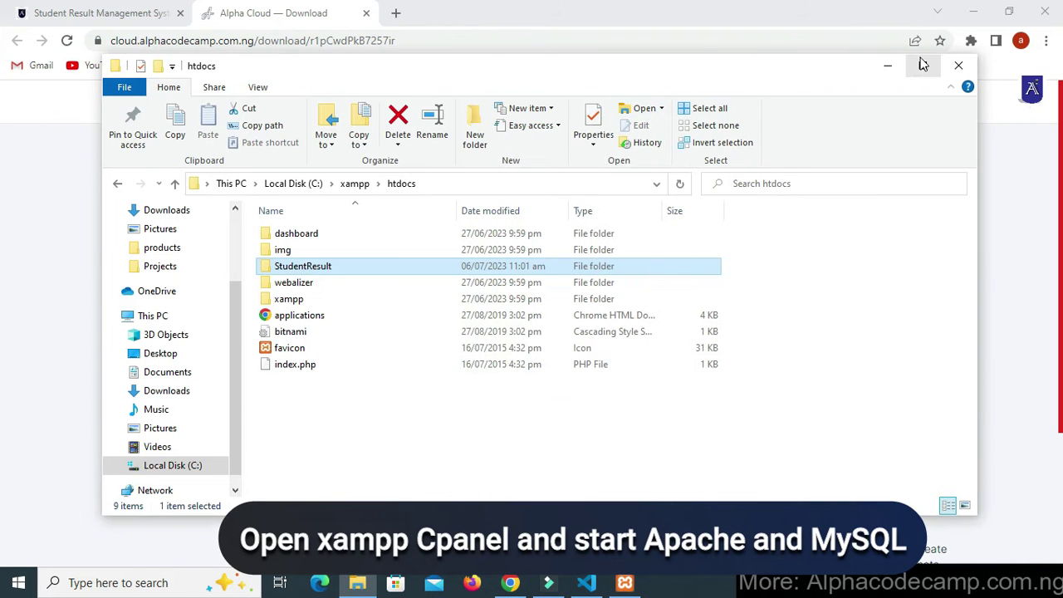
- Close the Alpha Cloud tab and open localhost/phpmyadmin from the tutorial in a new tab
left_click(886, 64)
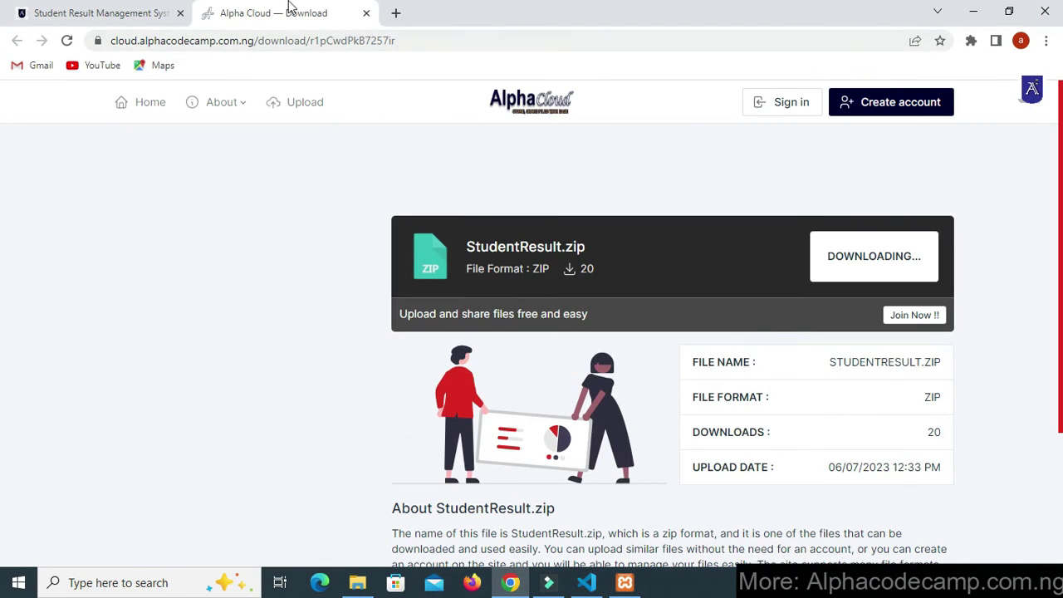
left_click(365, 14)
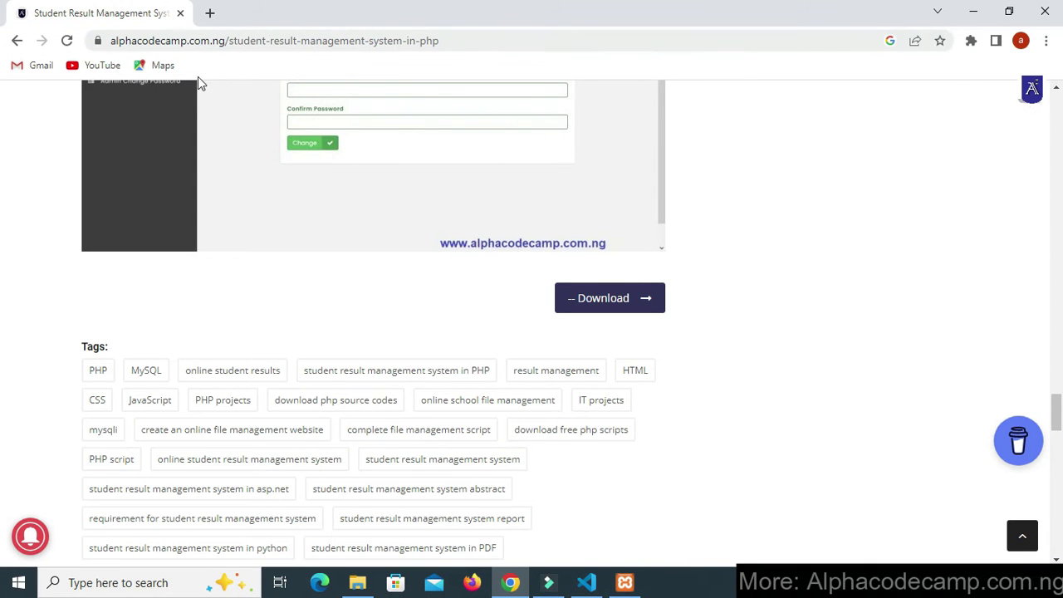
scroll(205, 194, "up", 15)
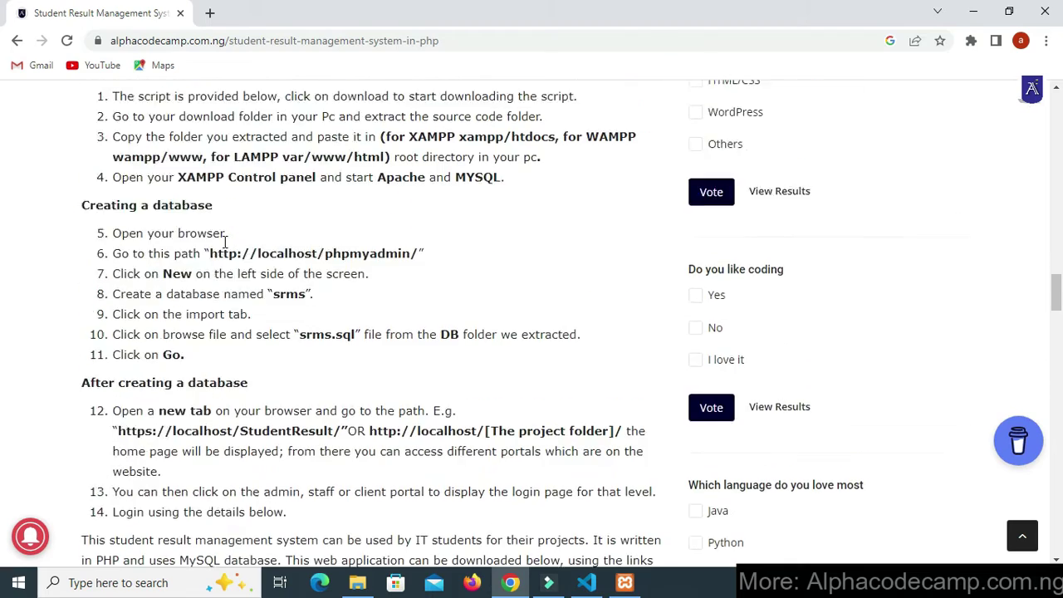
scroll(226, 241, "up", 3)
scroll(315, 204, "down", 4)
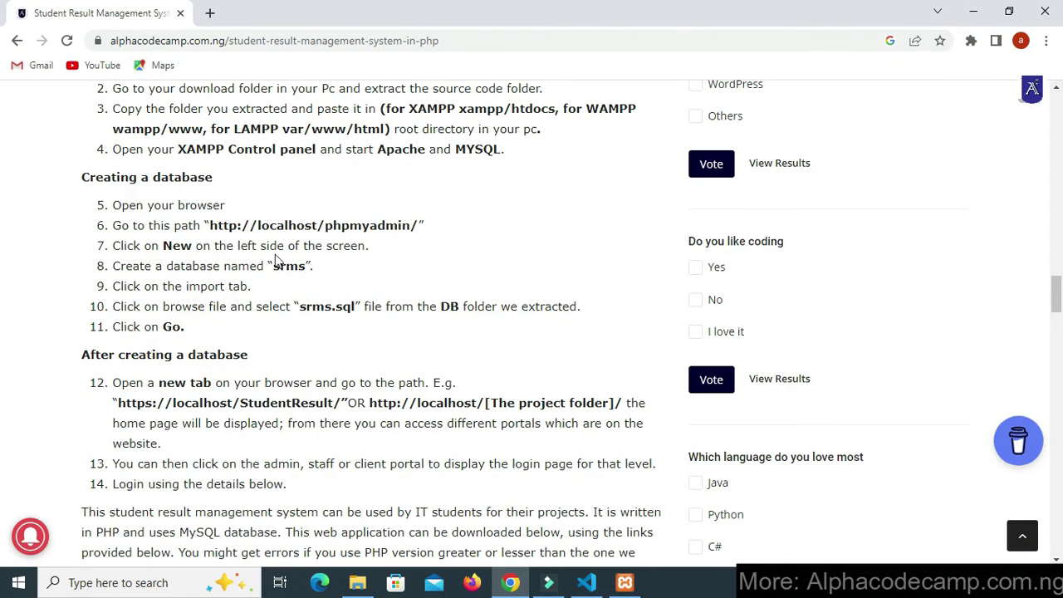
left_click_drag(208, 225, 434, 228)
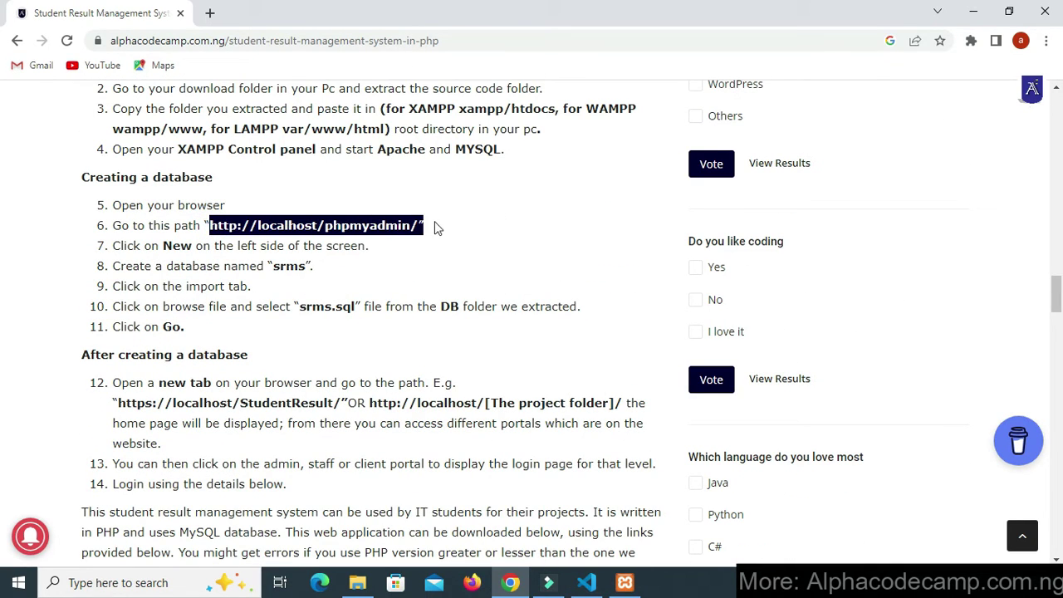
right_click(404, 225)
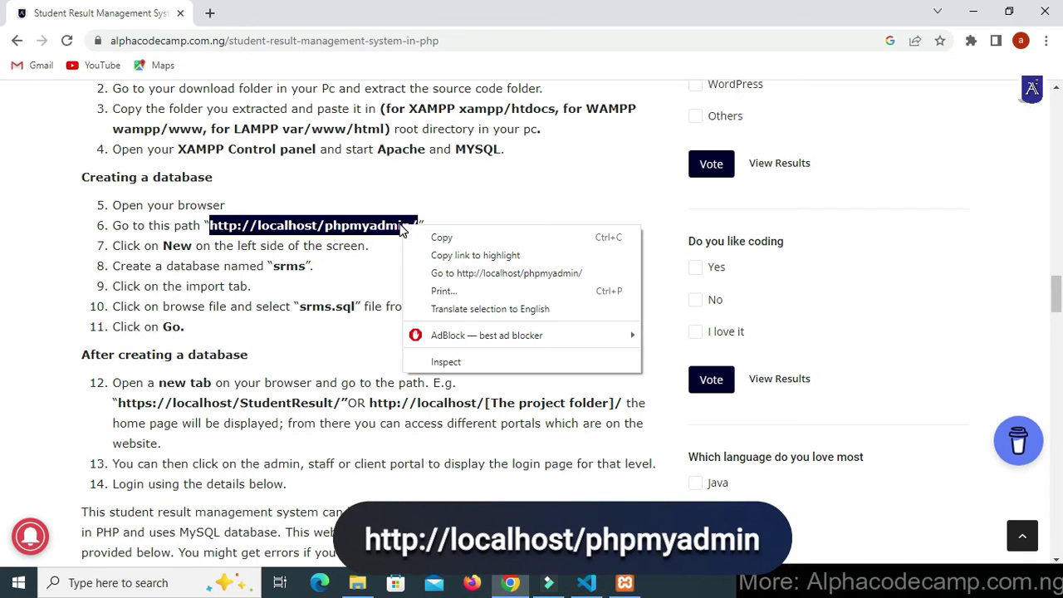
left_click(449, 274)
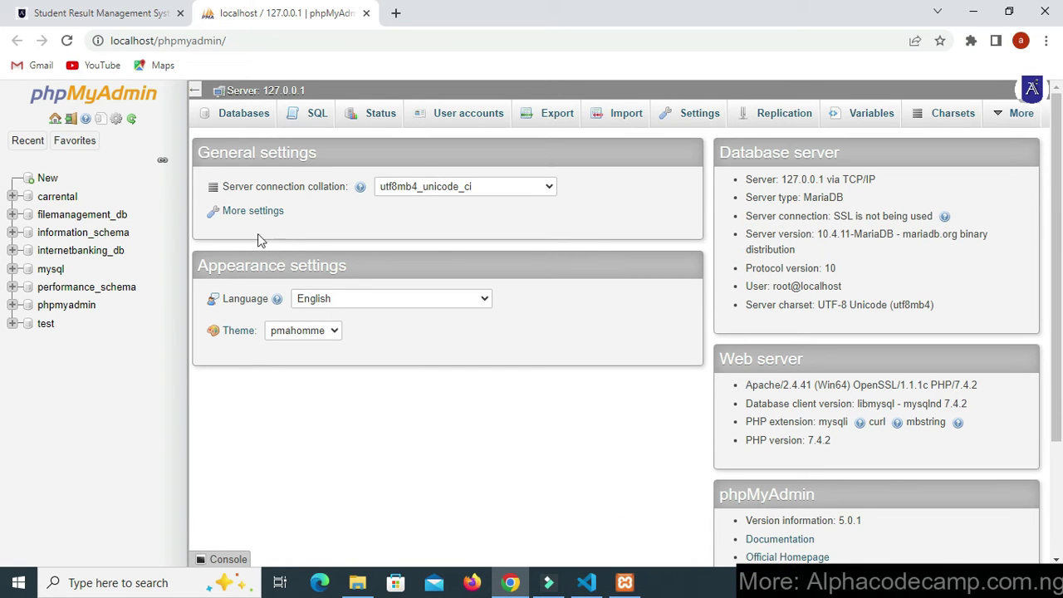
- Create a database named 'srms', copying the name from the tutorial page
left_click(48, 178)
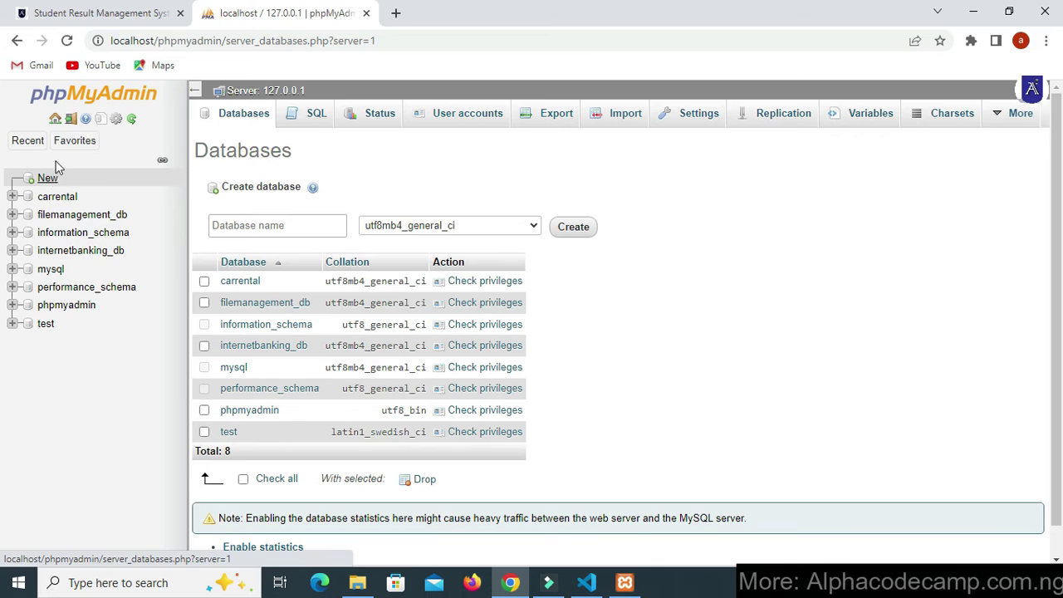
left_click(83, 12)
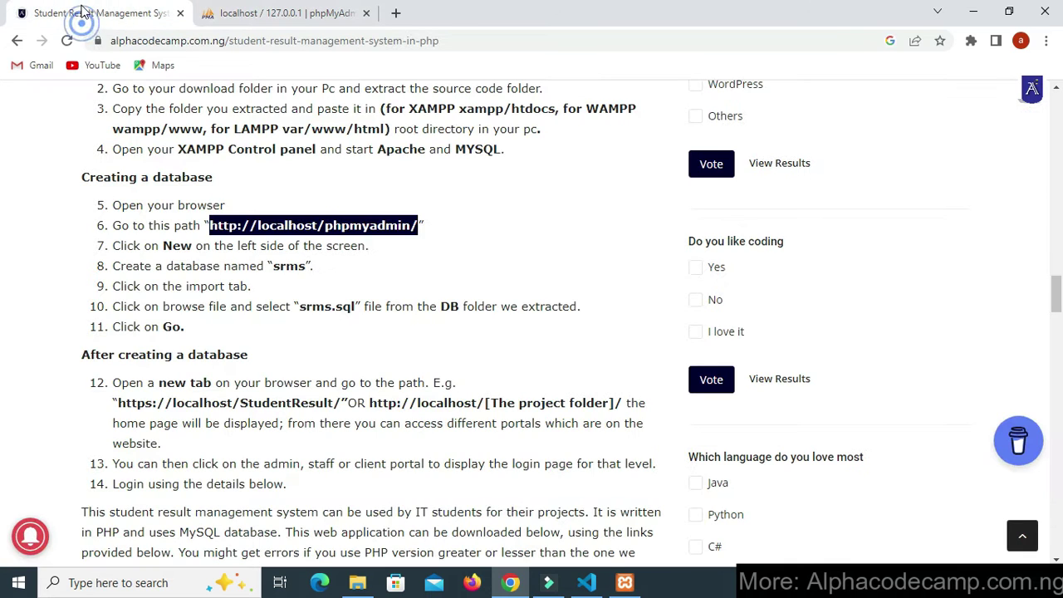
left_click(295, 281)
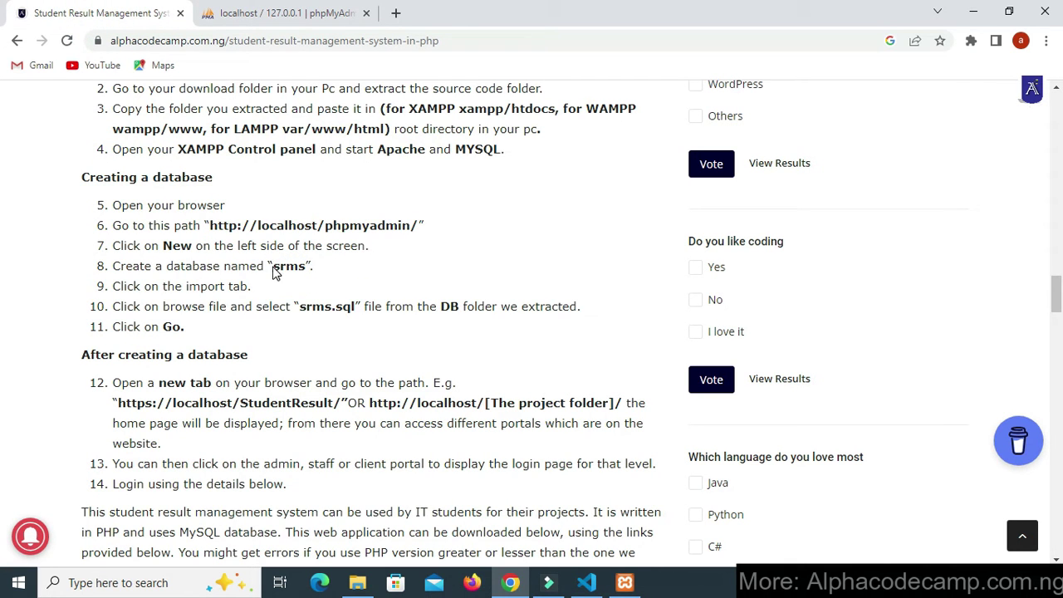
left_click_drag(274, 267, 298, 267)
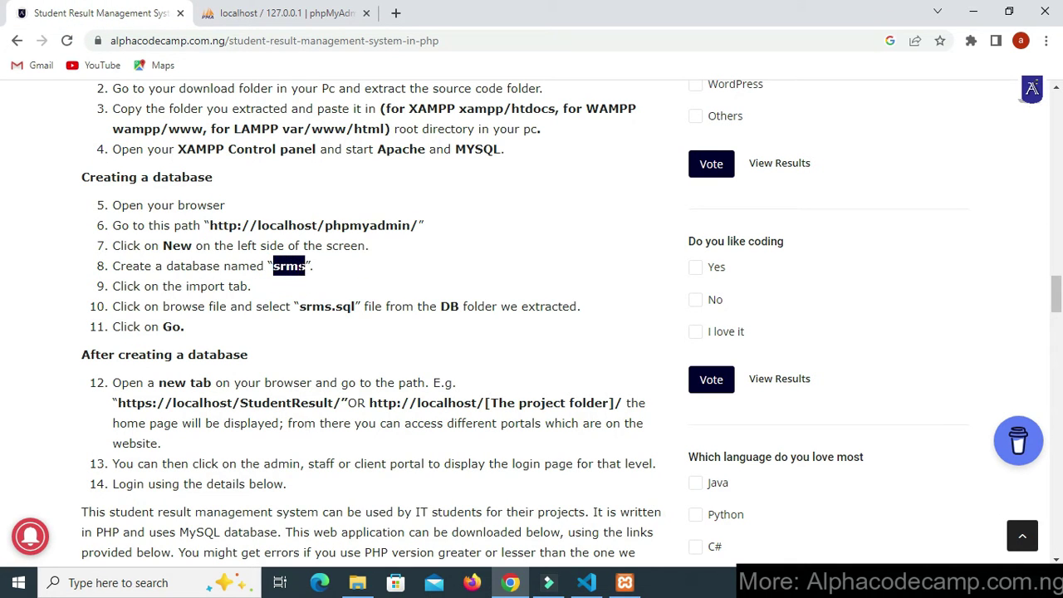
right_click(298, 270)
left_click(314, 278)
left_click(281, 15)
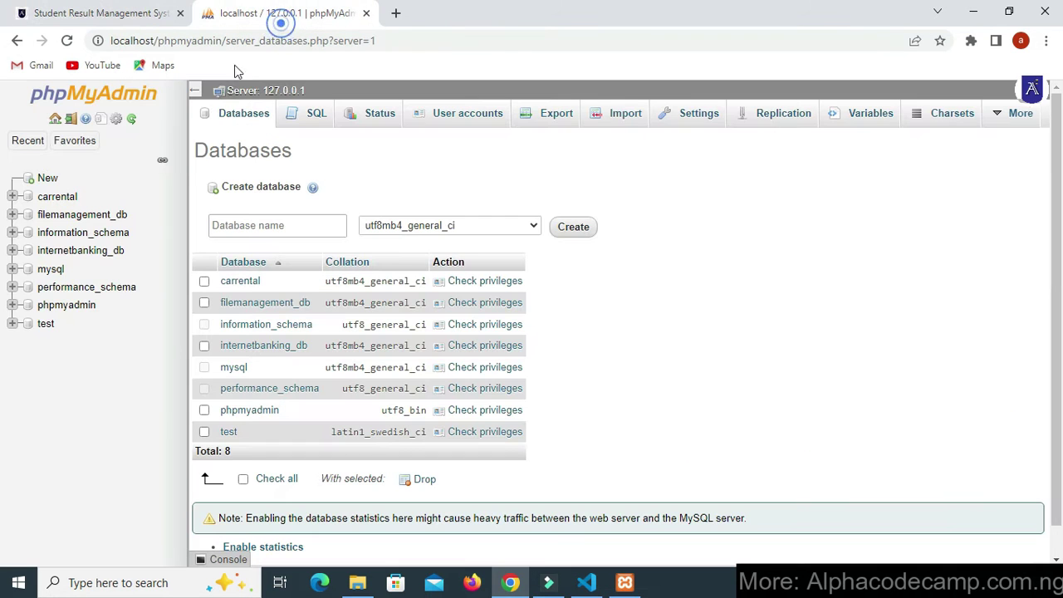
right_click(281, 225)
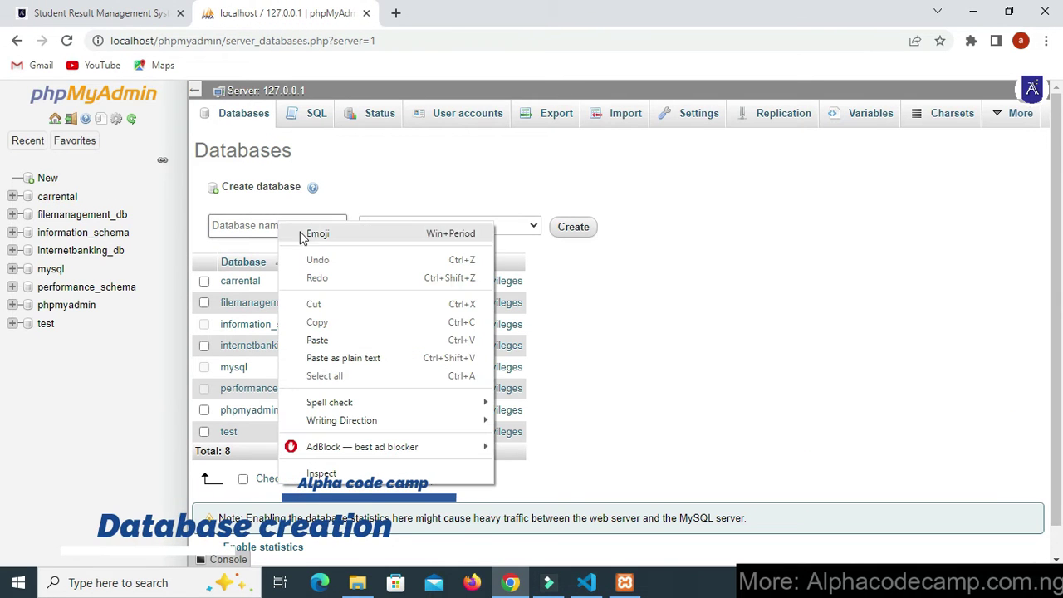
left_click(322, 341)
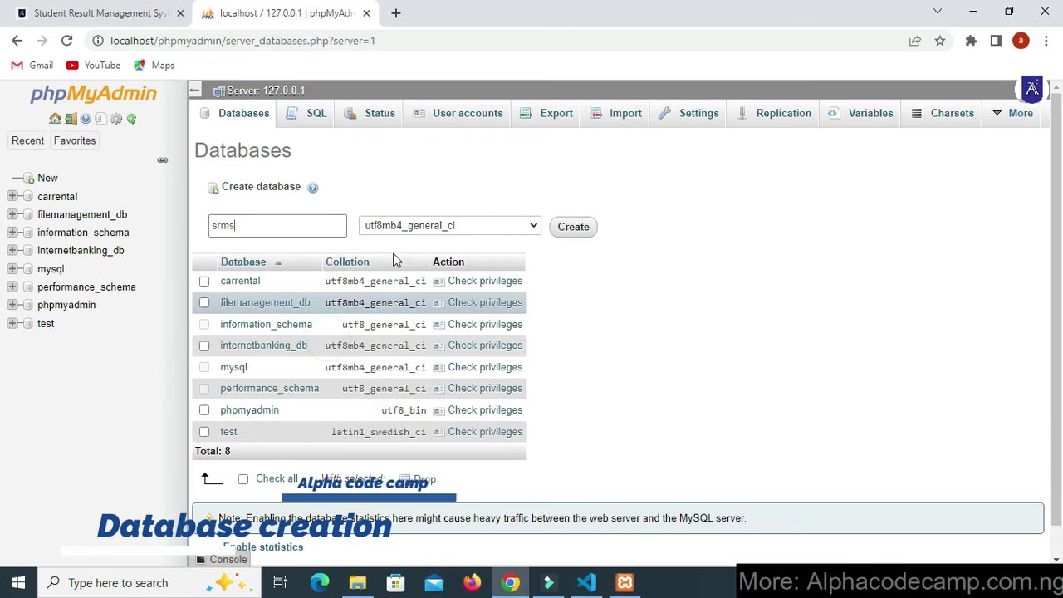
left_click(567, 227)
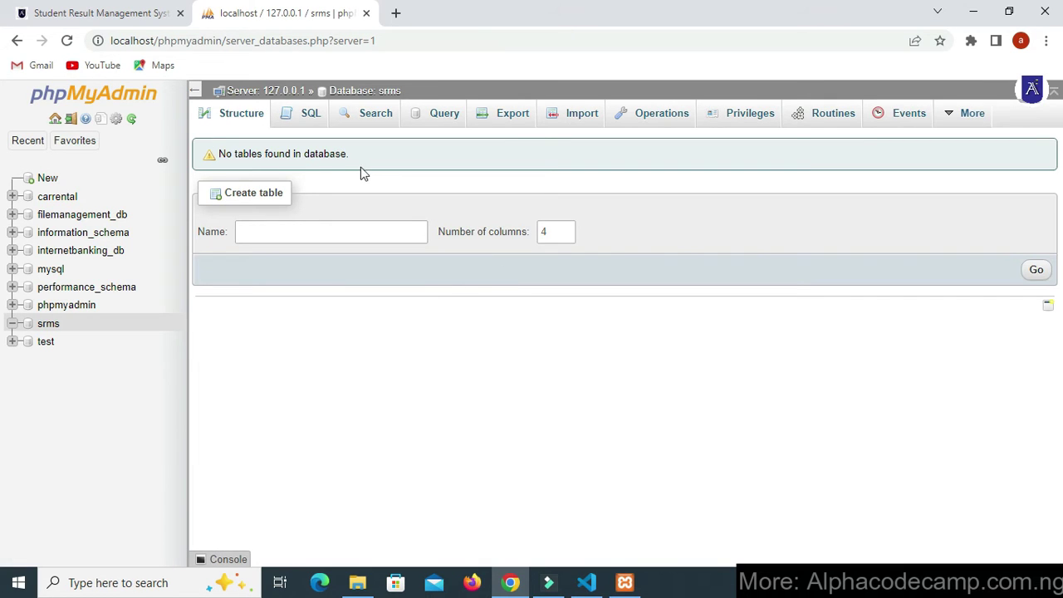
- Choose C:\xampp\htdocs\StudentResult\DB\srms.sql as the import file
left_click(577, 121)
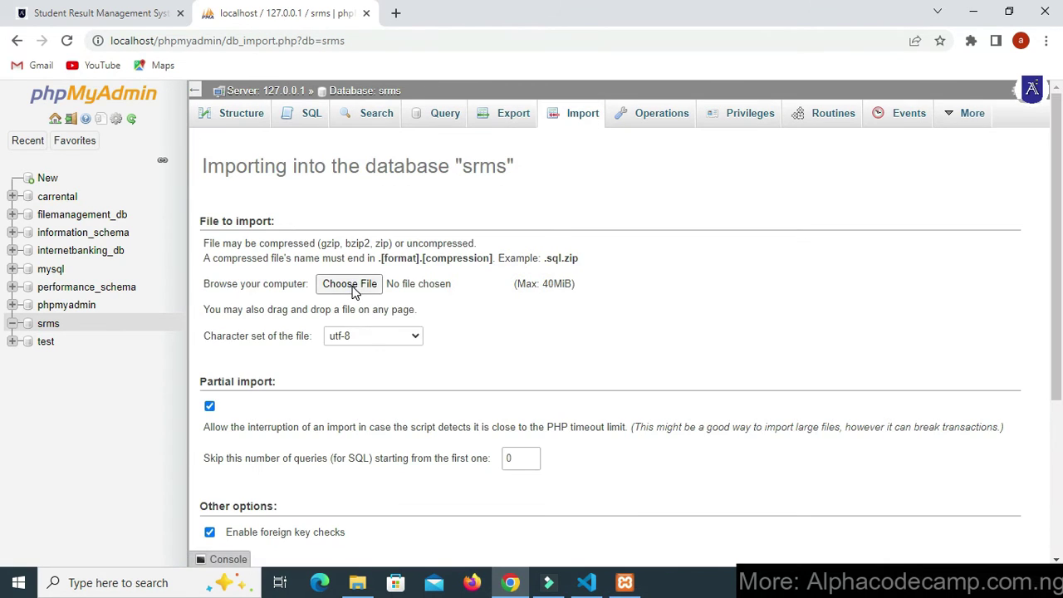
left_click(352, 289)
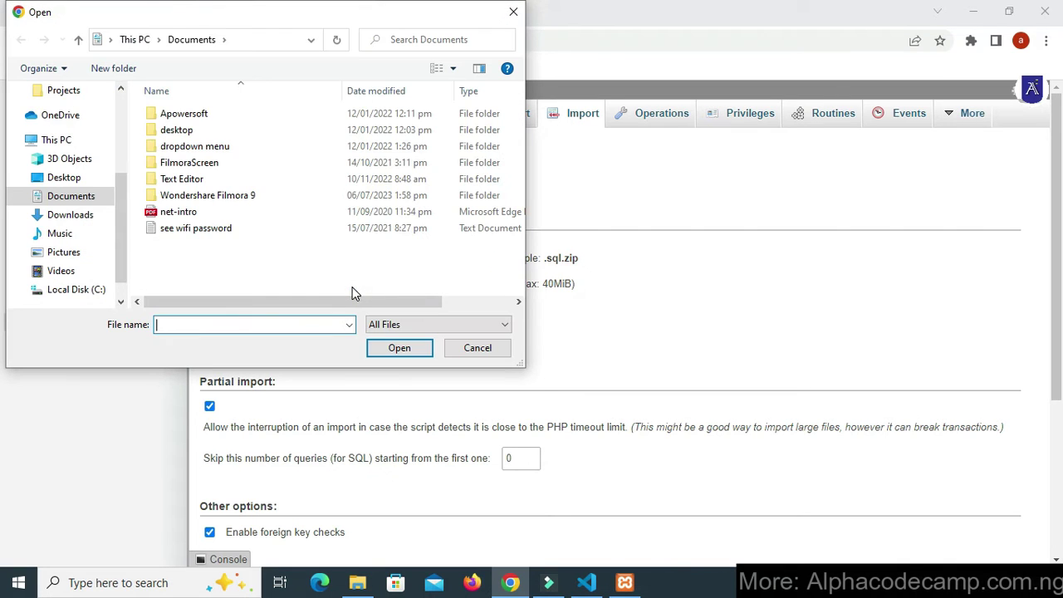
left_click(79, 290)
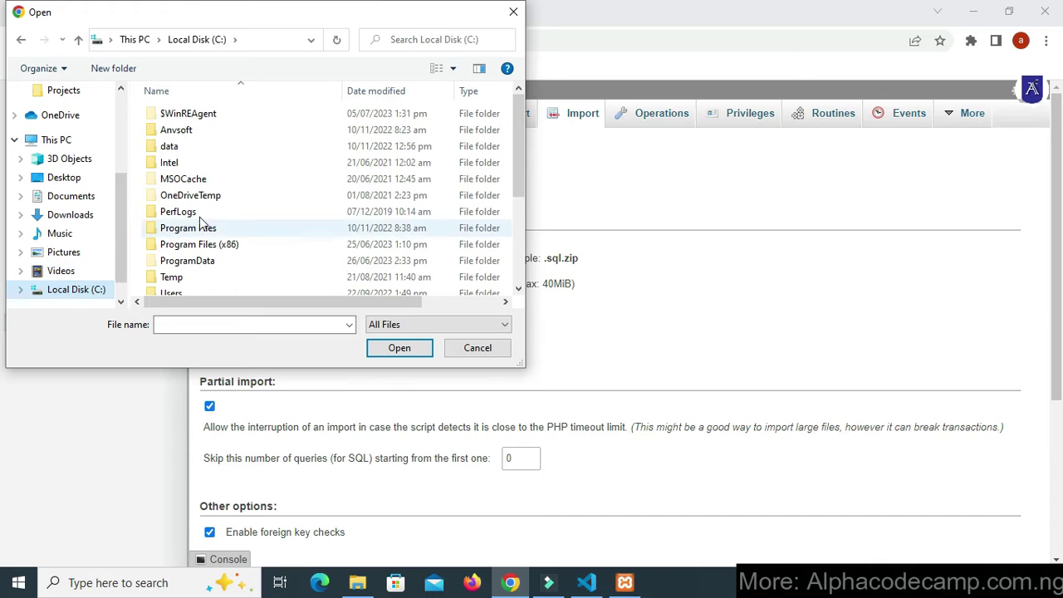
scroll(204, 221, "down", 3)
double_click(175, 172)
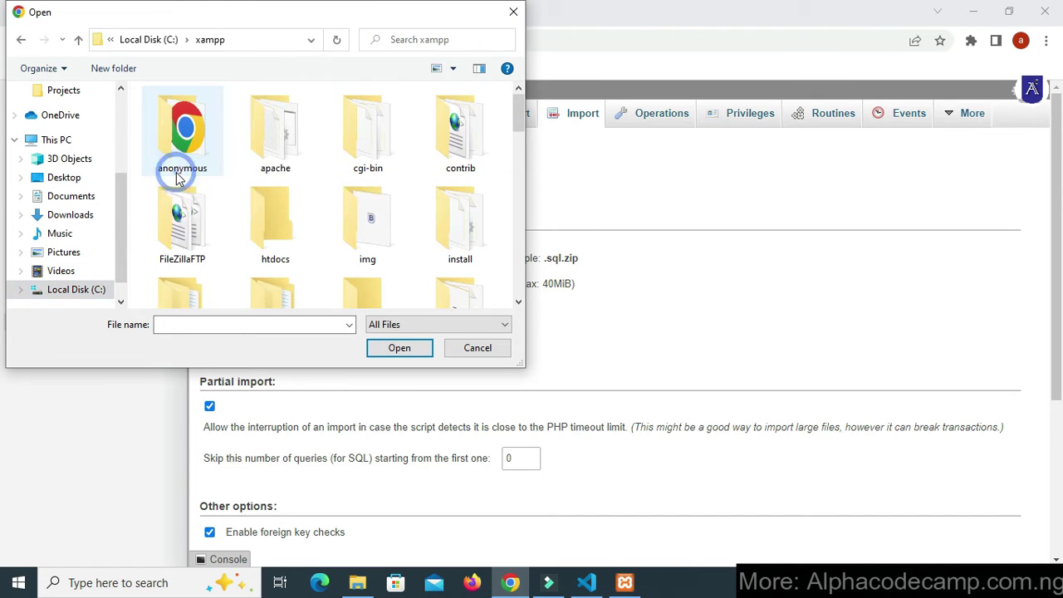
double_click(292, 229)
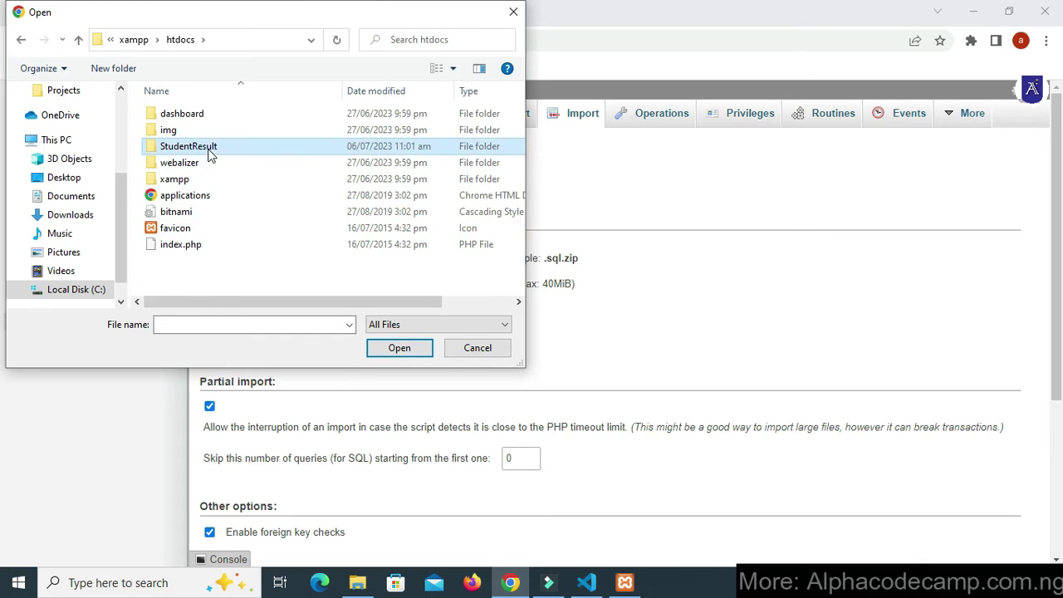
double_click(206, 147)
left_click(186, 130)
double_click(185, 130)
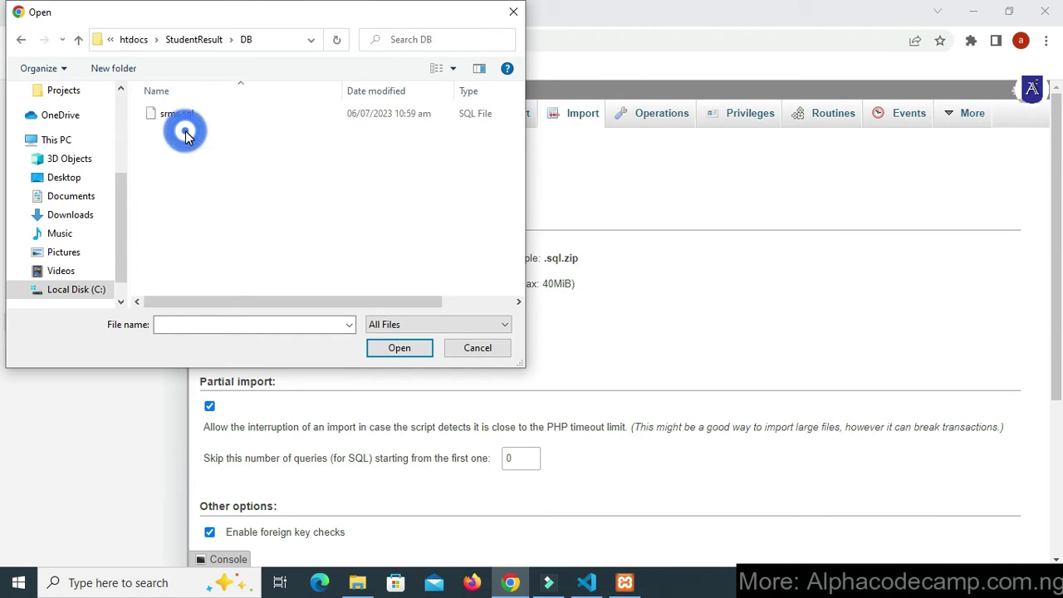
left_click(195, 116)
left_click(397, 348)
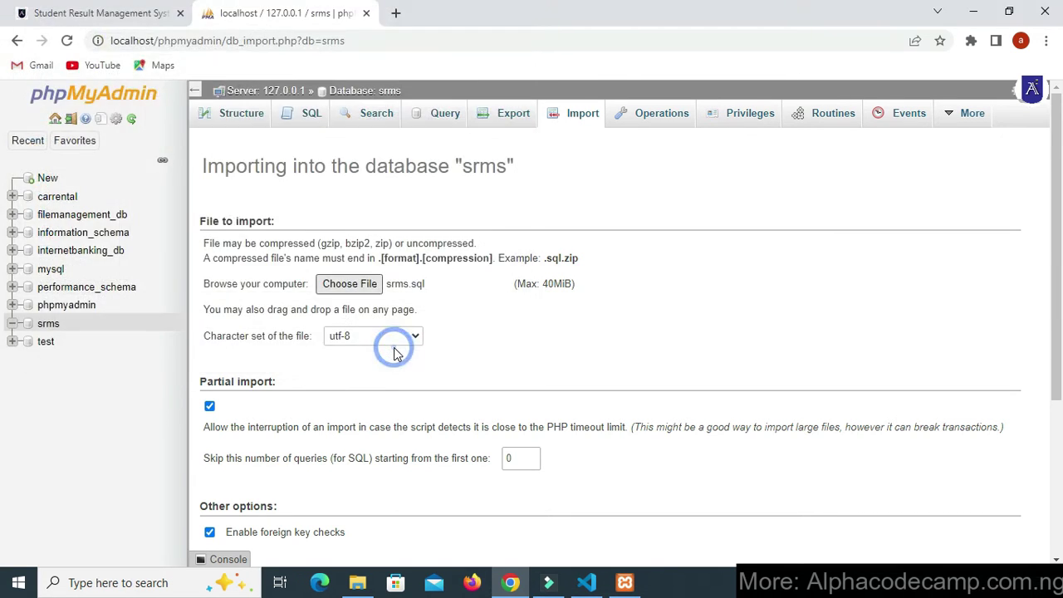
- Run the srms.sql import and view the srms database's tables
scroll(776, 410, "down", 3)
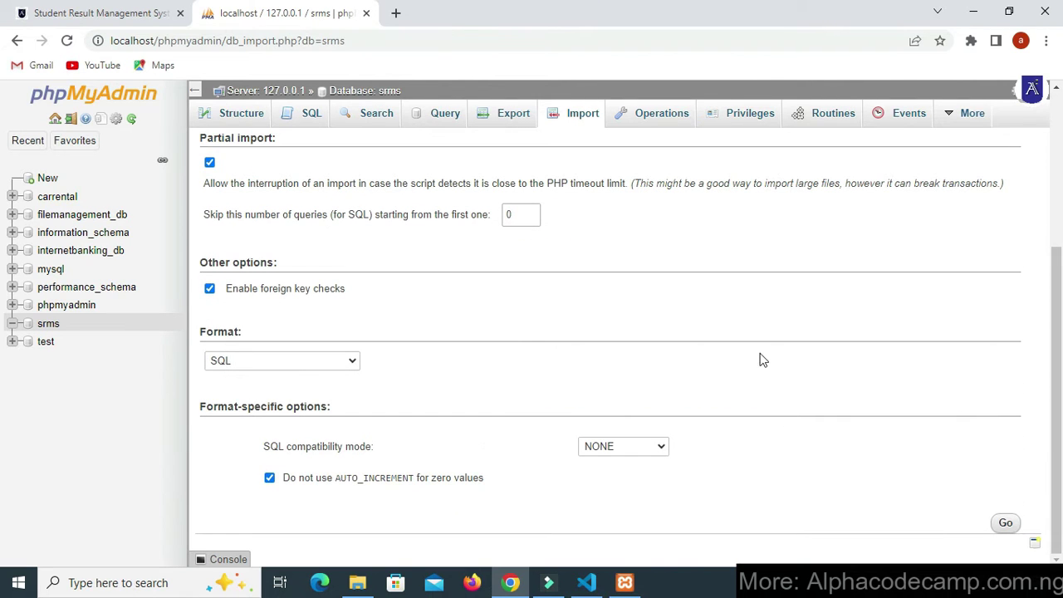
left_click(1006, 524)
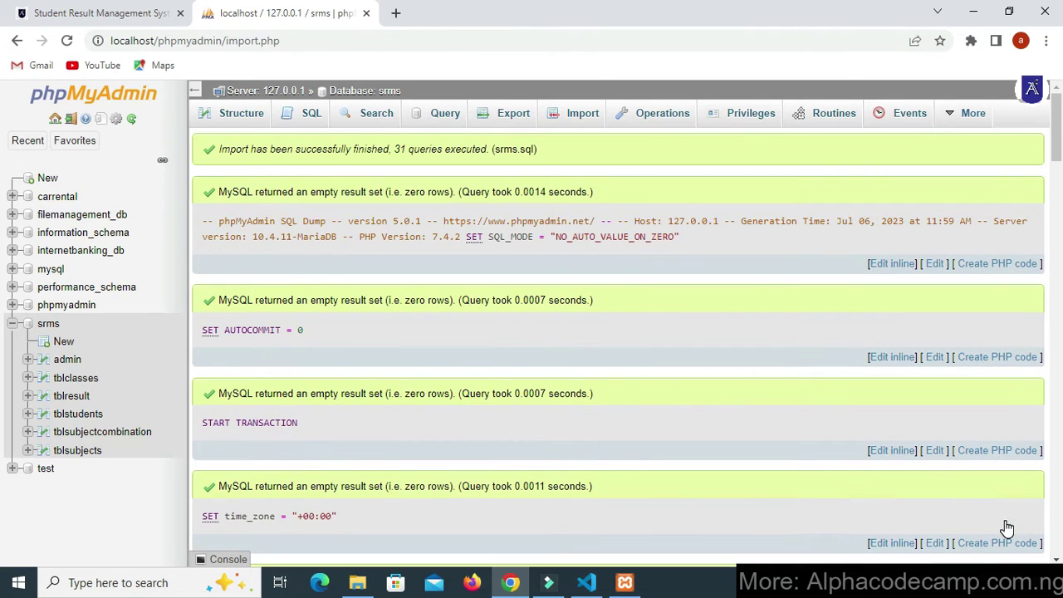
scroll(438, 344, "down", 5)
scroll(401, 346, "up", 5)
left_click(55, 329)
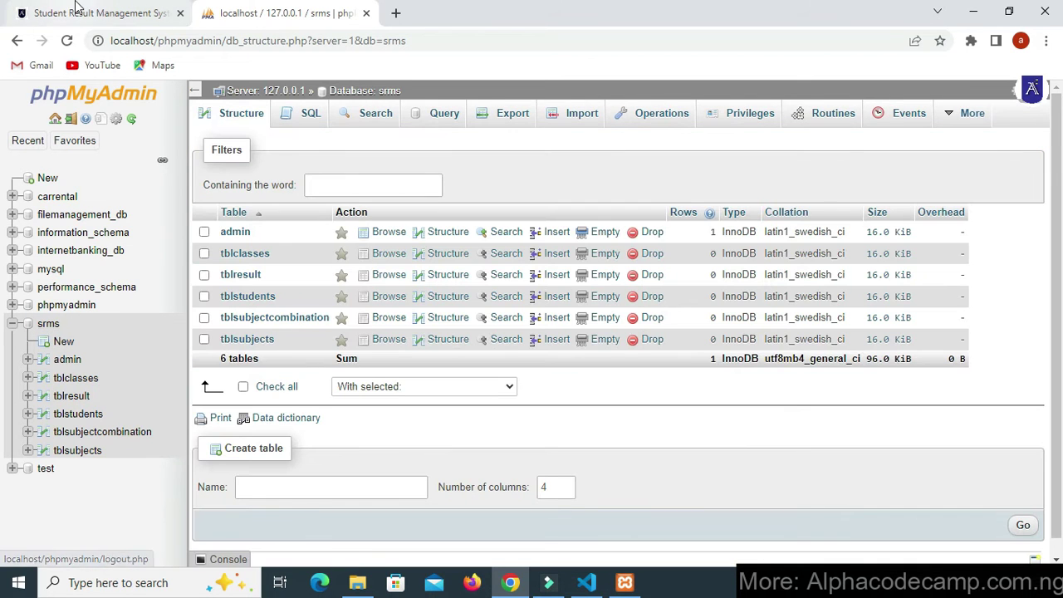
- Copy the example StudentResult address from the tutorial and paste it into a new tab
left_click(80, 12)
scroll(301, 287, "down", 2)
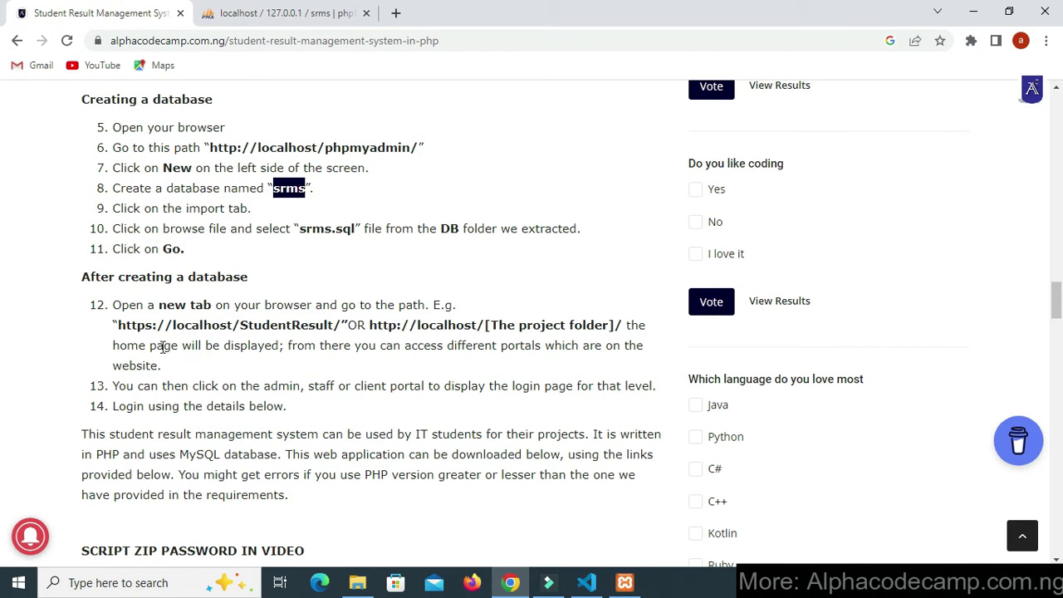
left_click_drag(119, 327, 343, 323)
right_click(326, 322)
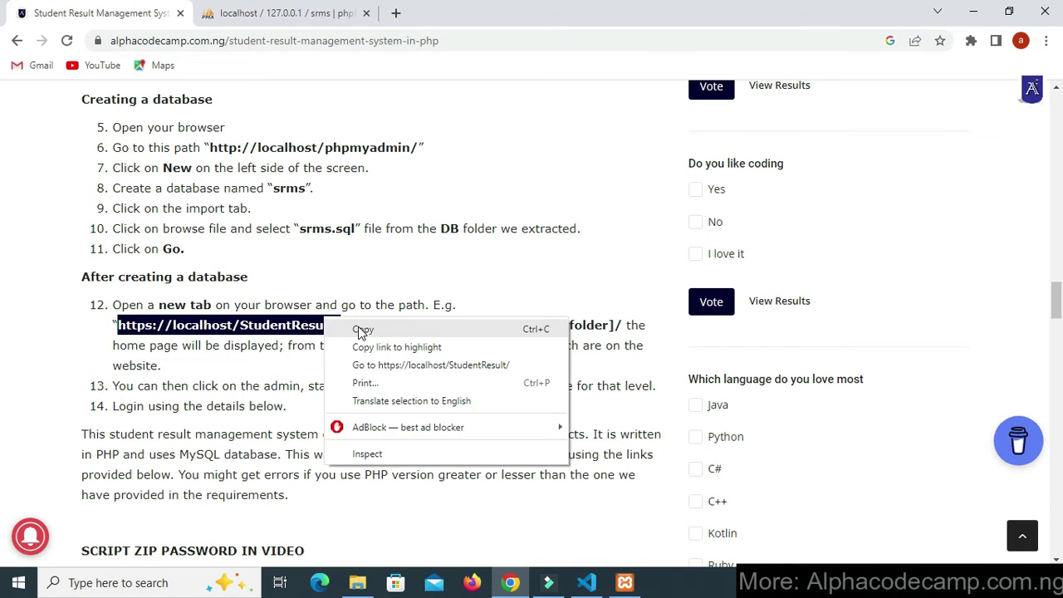
left_click(361, 329)
left_click(395, 13)
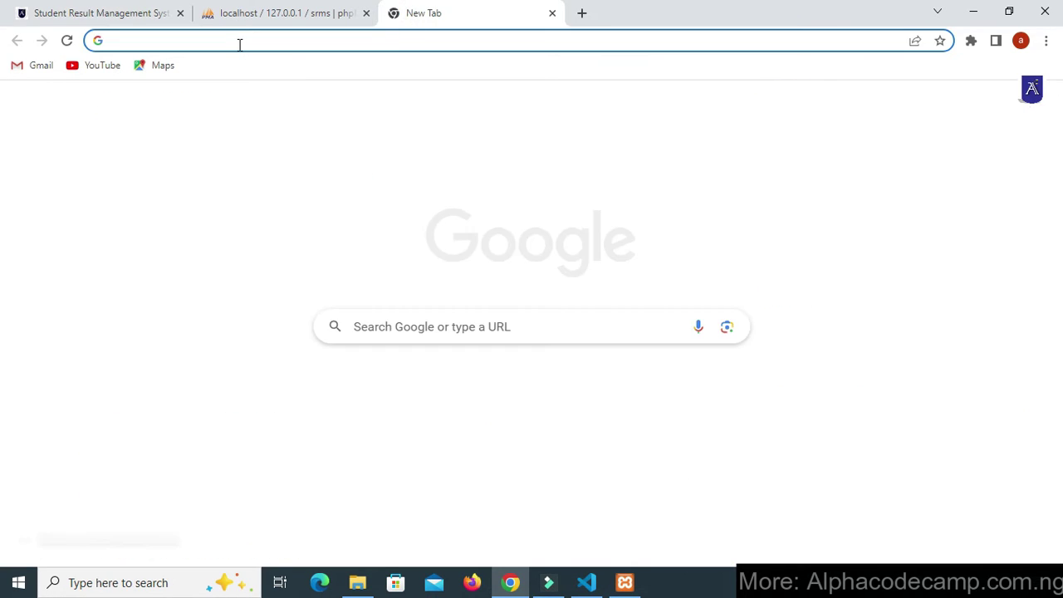
right_click(239, 44)
left_click(322, 150)
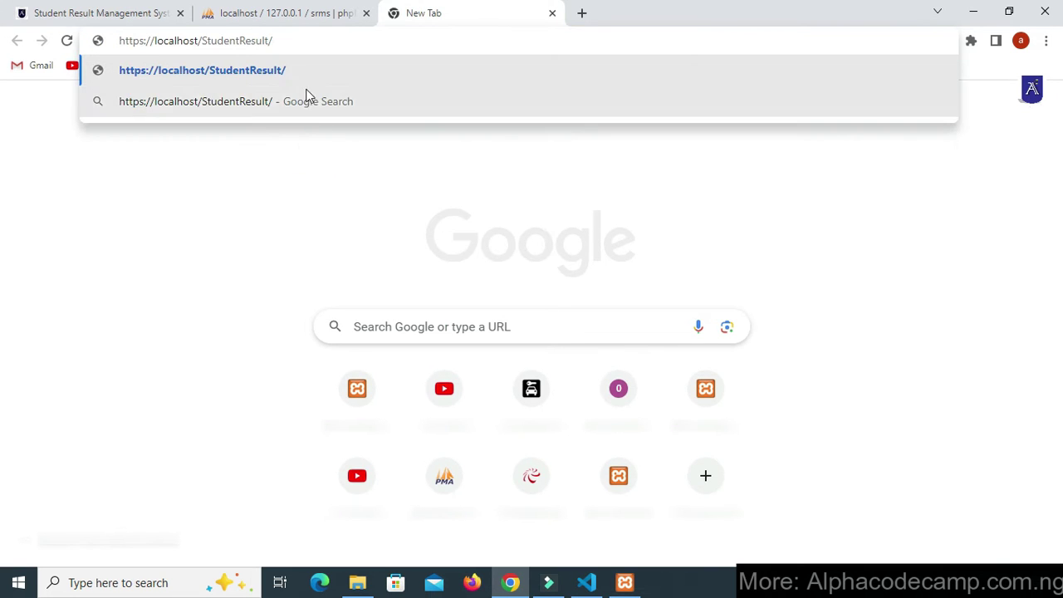
double_click(204, 42)
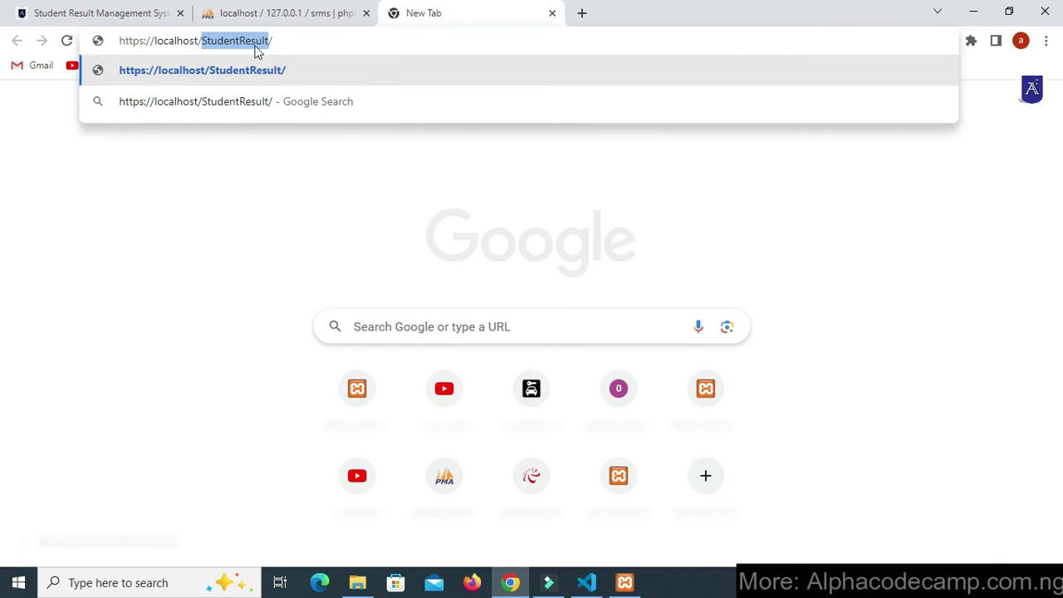
left_click(359, 582)
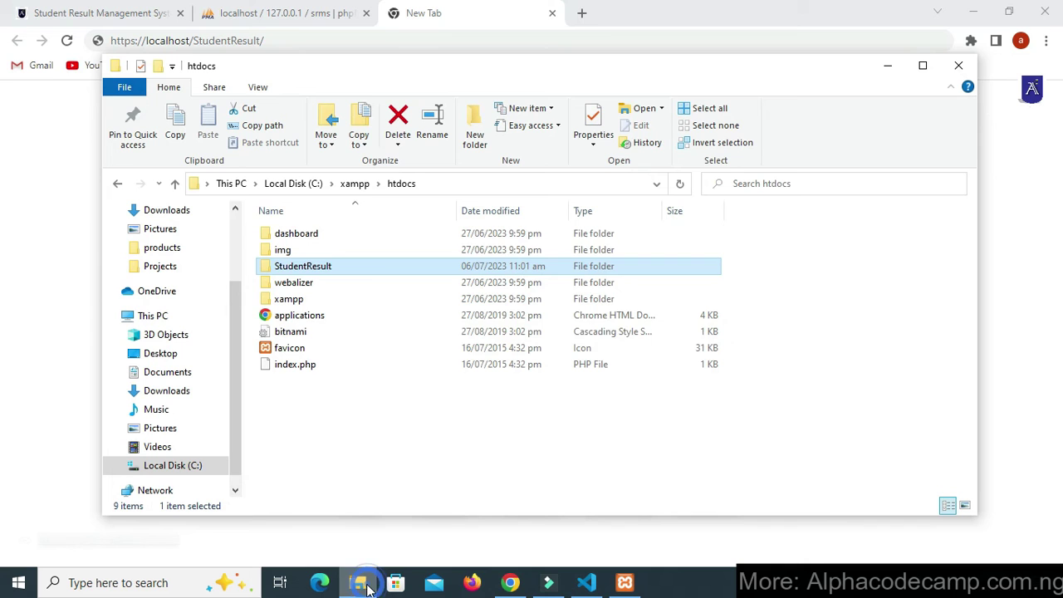
left_click(306, 272)
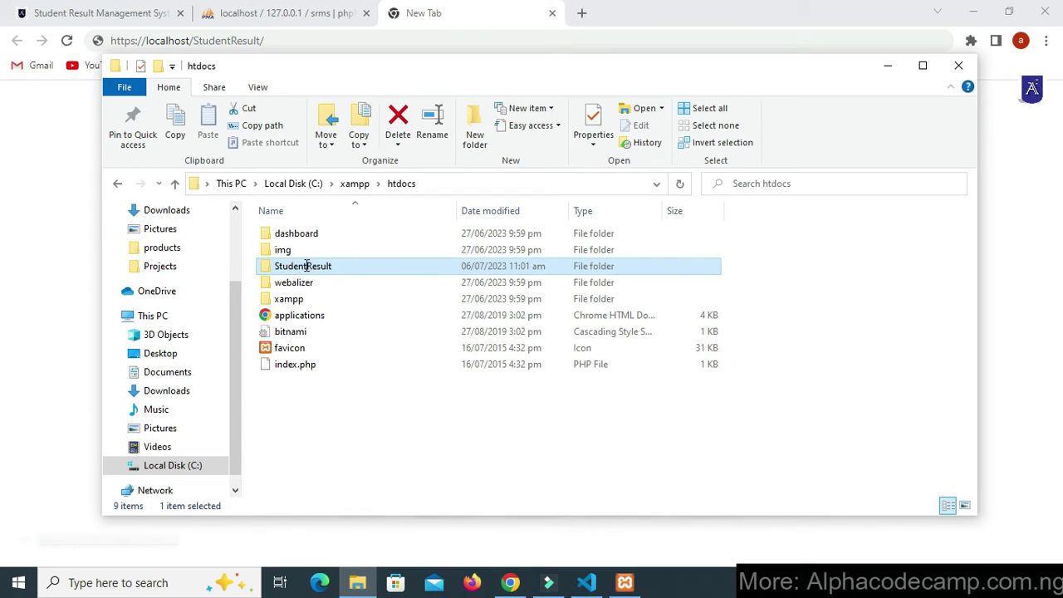
left_click(383, 407)
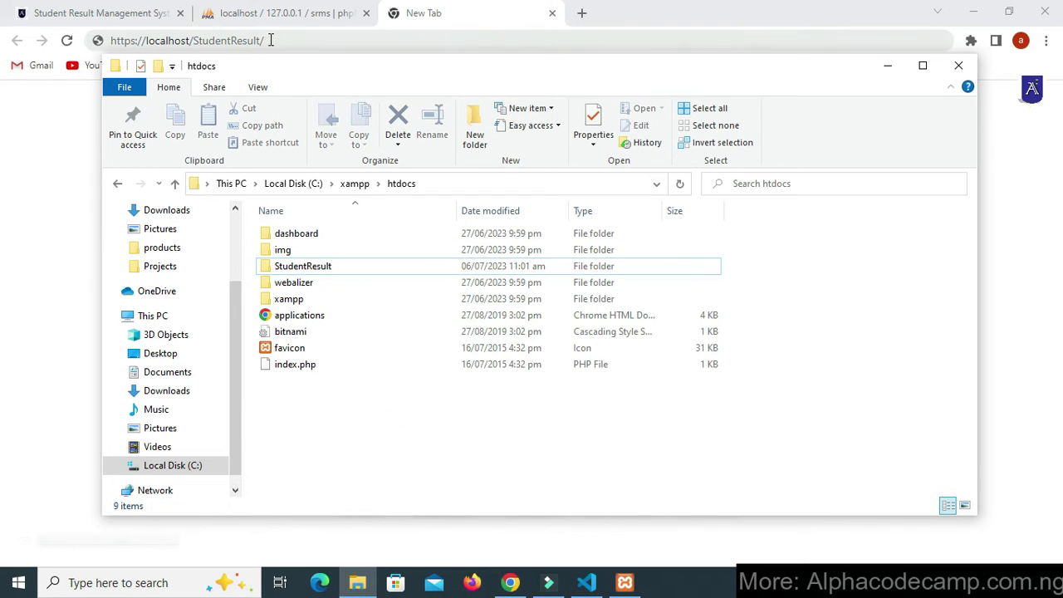
left_click(269, 40)
left_click(363, 46)
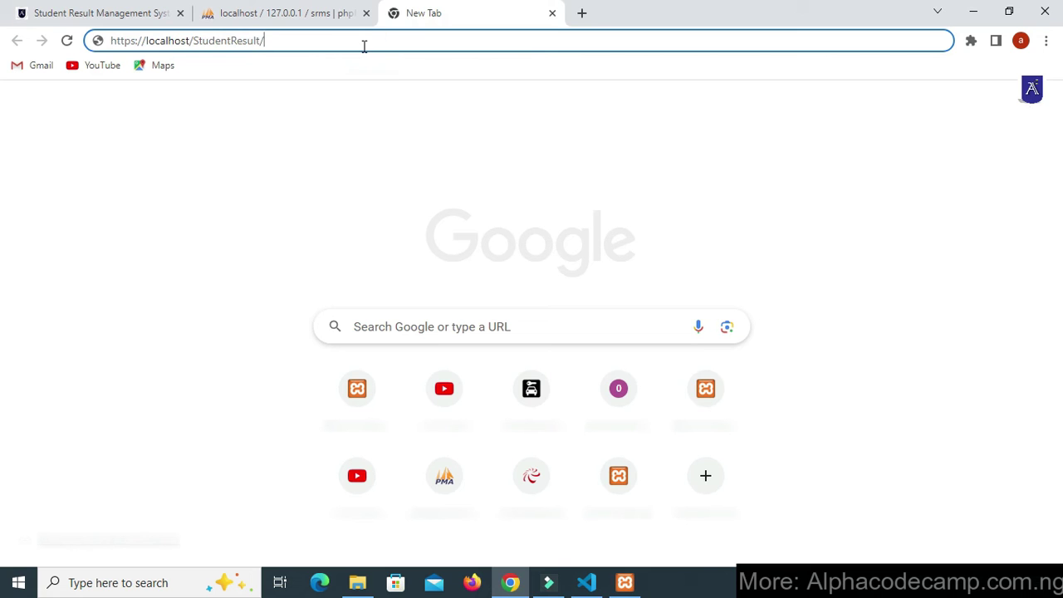
key("Return")
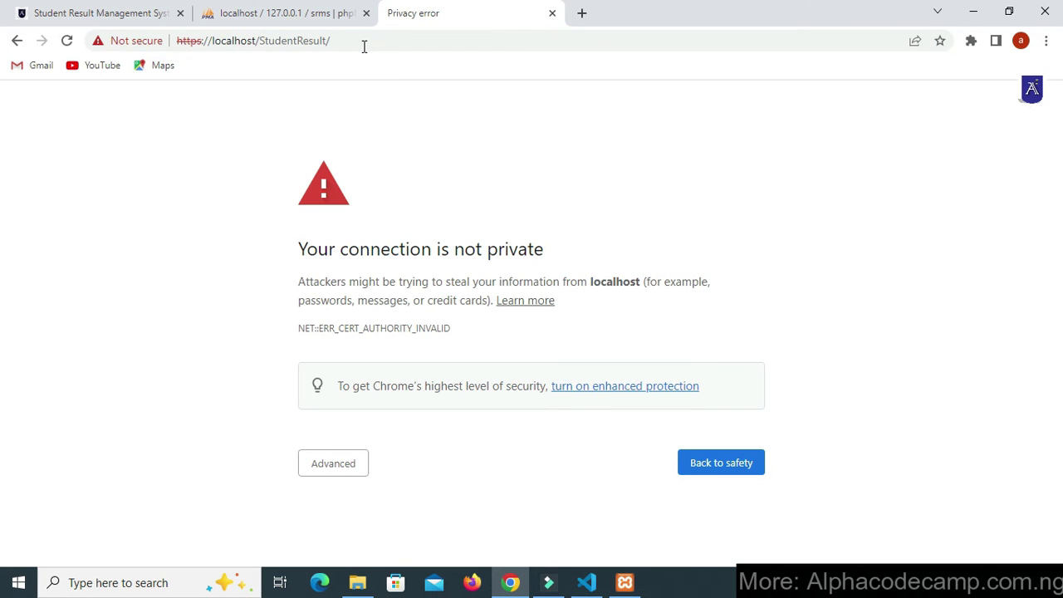
left_click(363, 43)
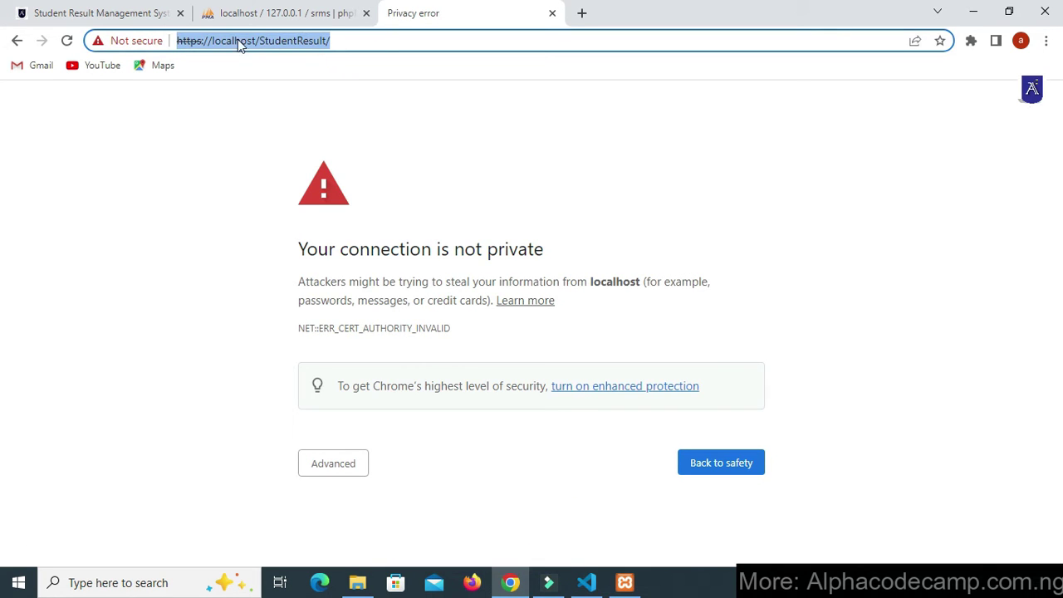
left_click(194, 42)
left_click(197, 41)
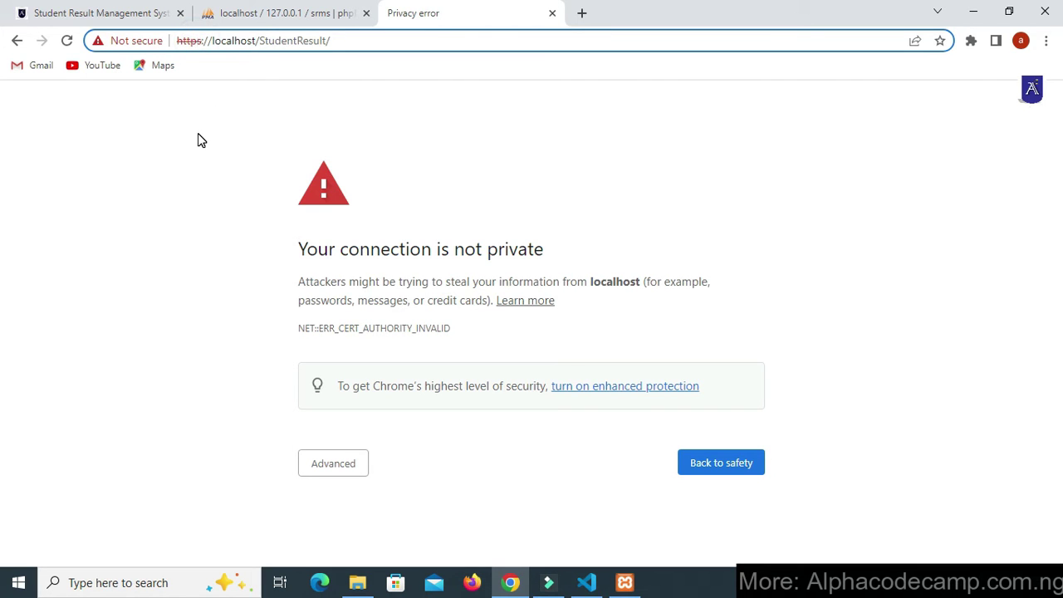
key("BackSpace")
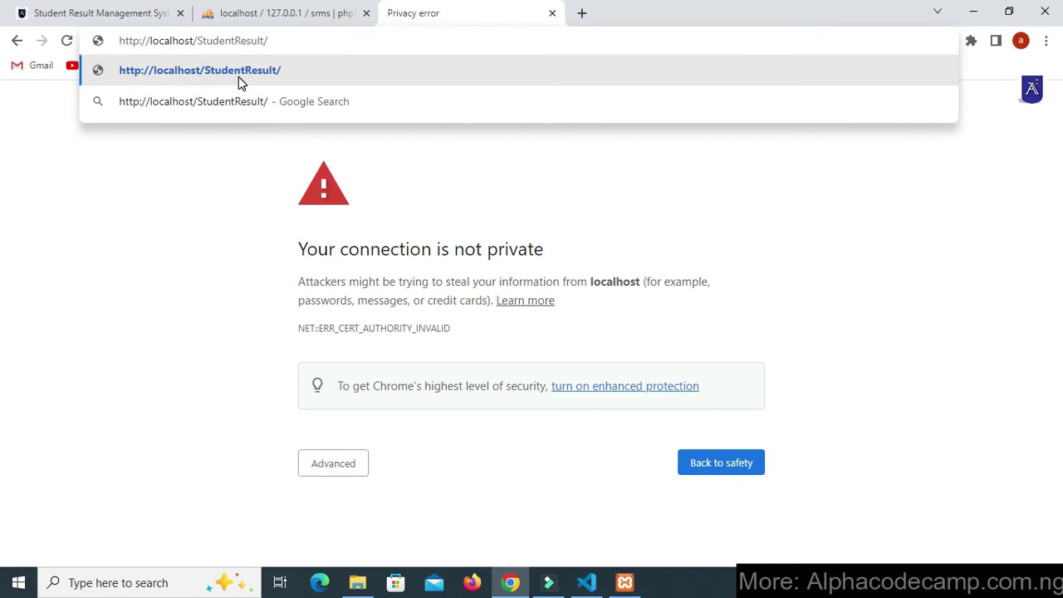
left_click(238, 76)
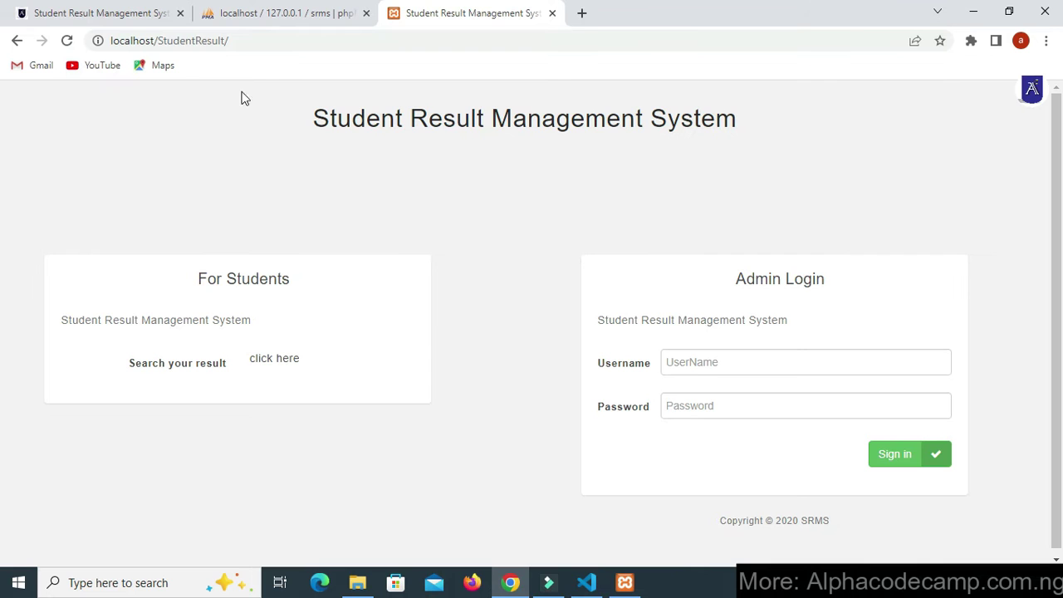
- Look over the SRMS login page, then copy the admin password from the tutorial's login info
left_click_drag(301, 112, 616, 145)
left_click(707, 174)
left_click_drag(736, 280, 803, 299)
left_click(45, 13)
scroll(199, 202, "down", 2)
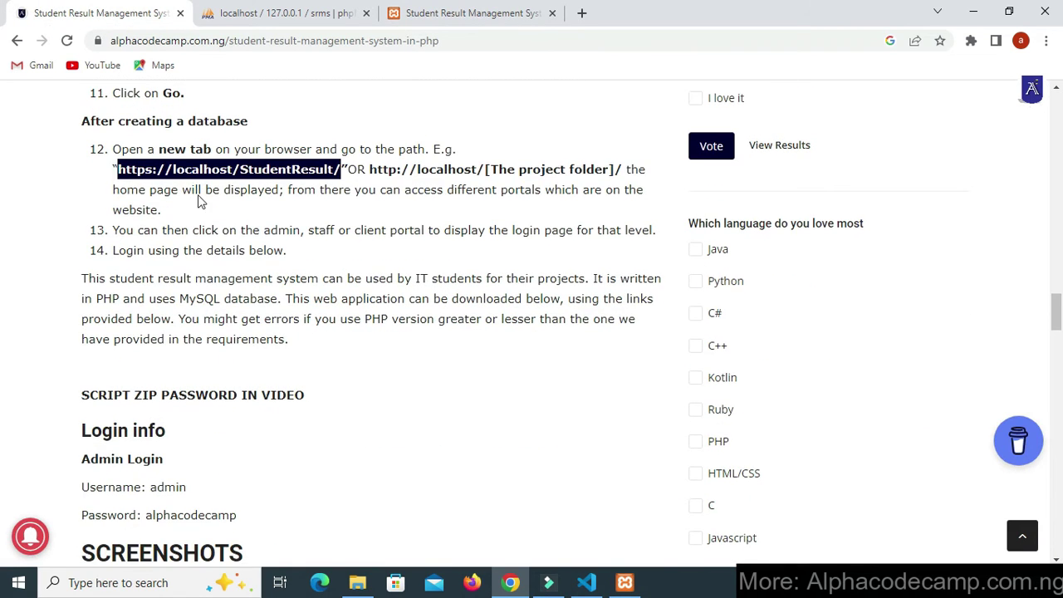
scroll(330, 368, "down", 4)
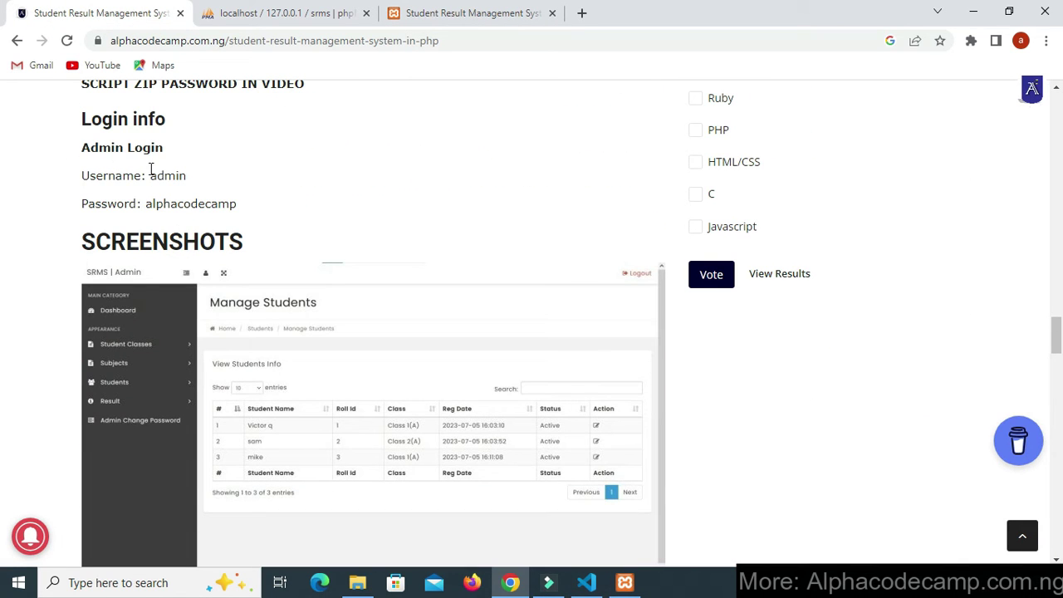
left_click_drag(82, 179, 208, 209)
left_click(197, 191)
left_click(199, 207)
left_click_drag(145, 203, 238, 211)
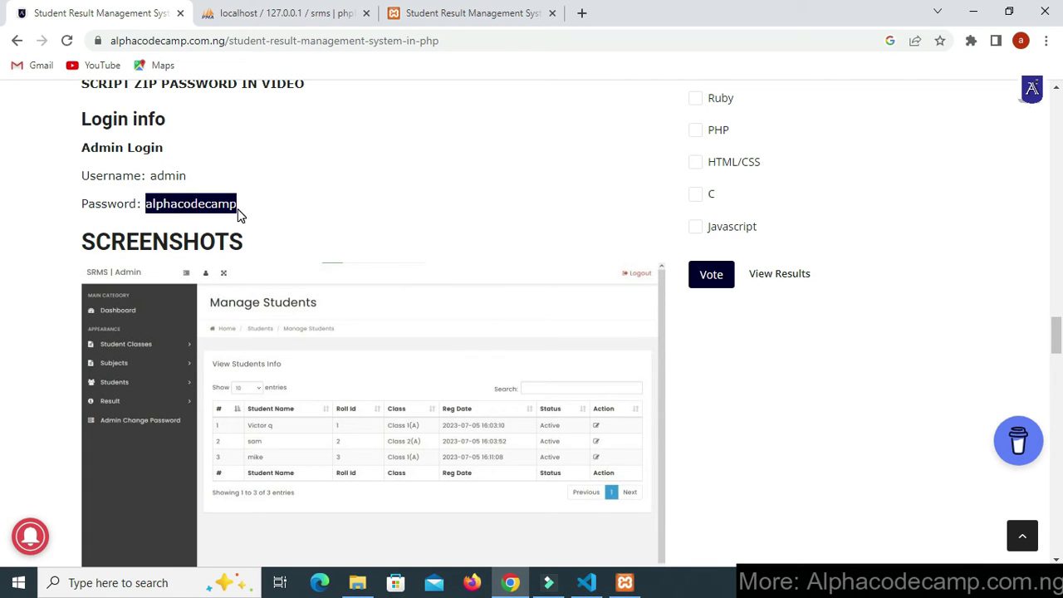
right_click(238, 211)
left_click(268, 218)
- Fill in the admin username, paste the copied password and sign in
left_click(465, 13)
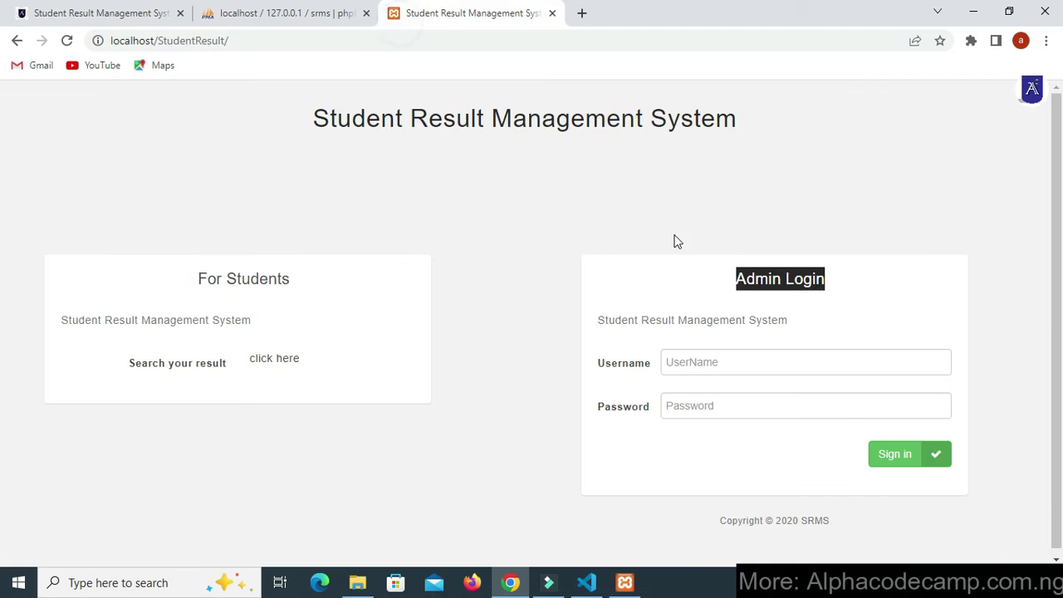
left_click(696, 367)
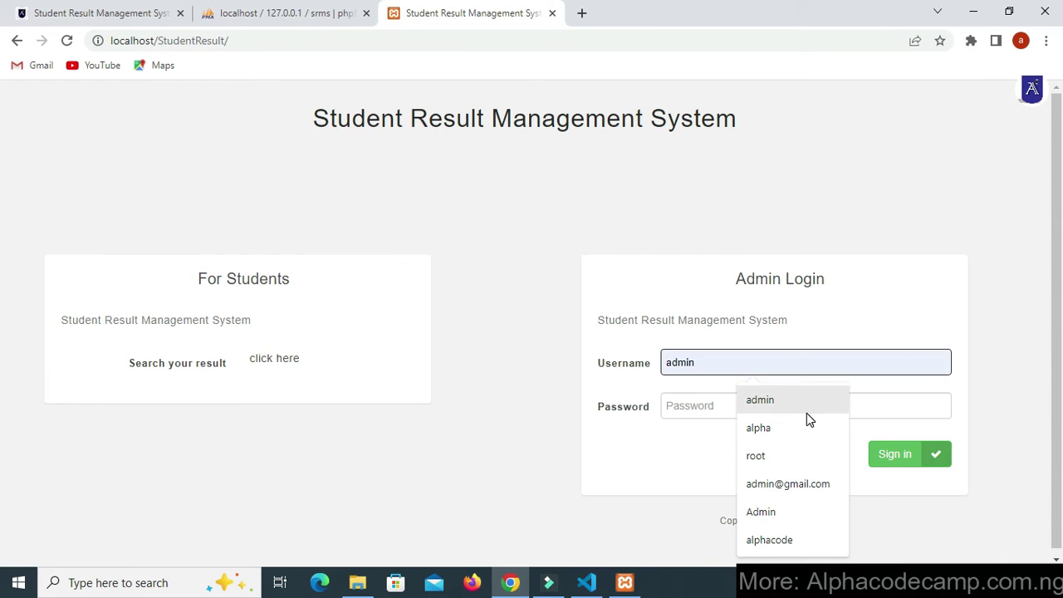
left_click(804, 406)
left_click(717, 407)
right_click(700, 412)
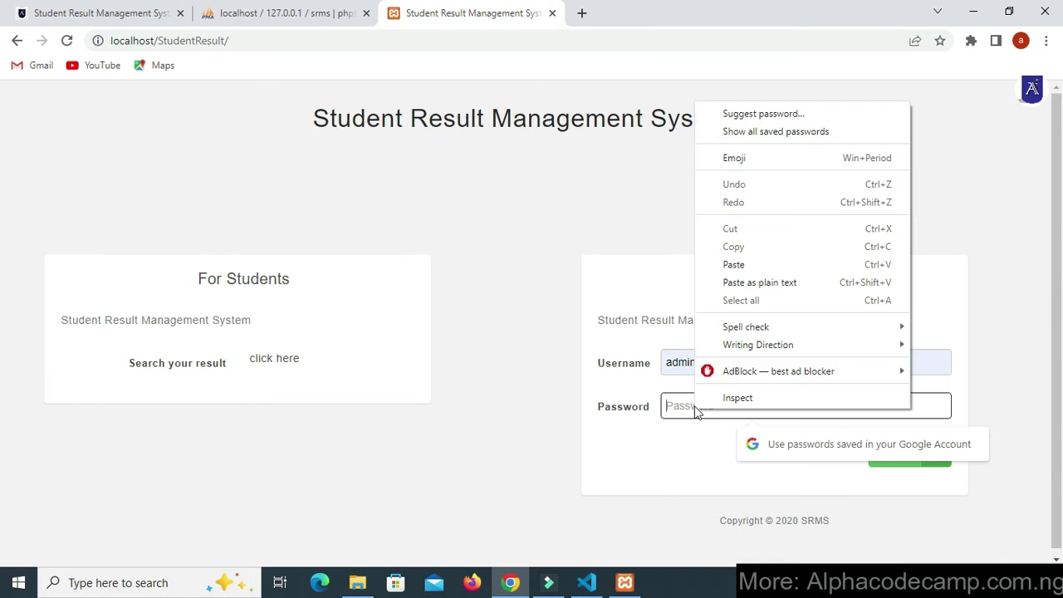
left_click(737, 264)
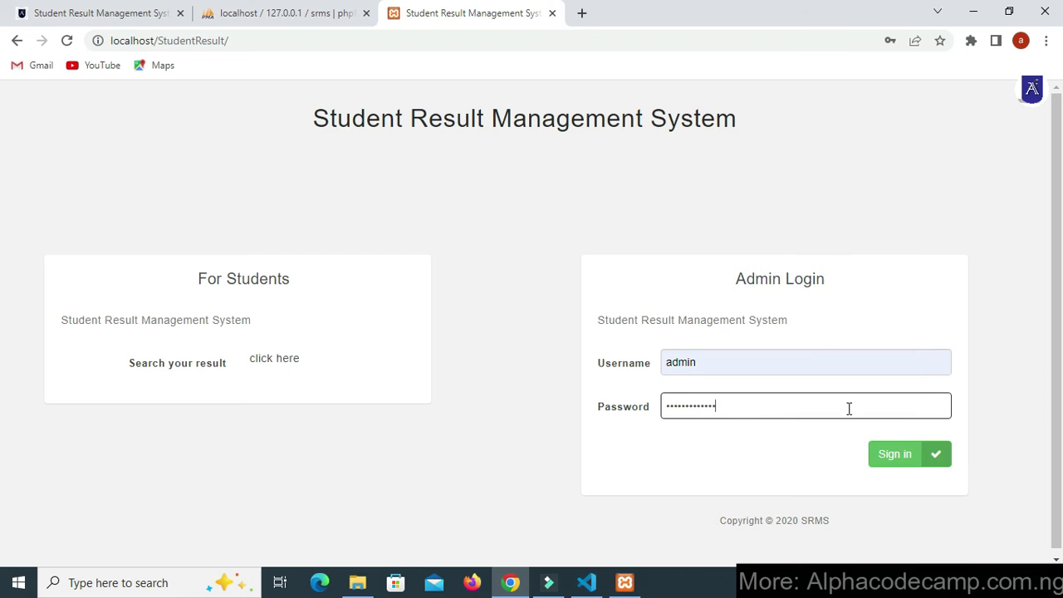
left_click(887, 456)
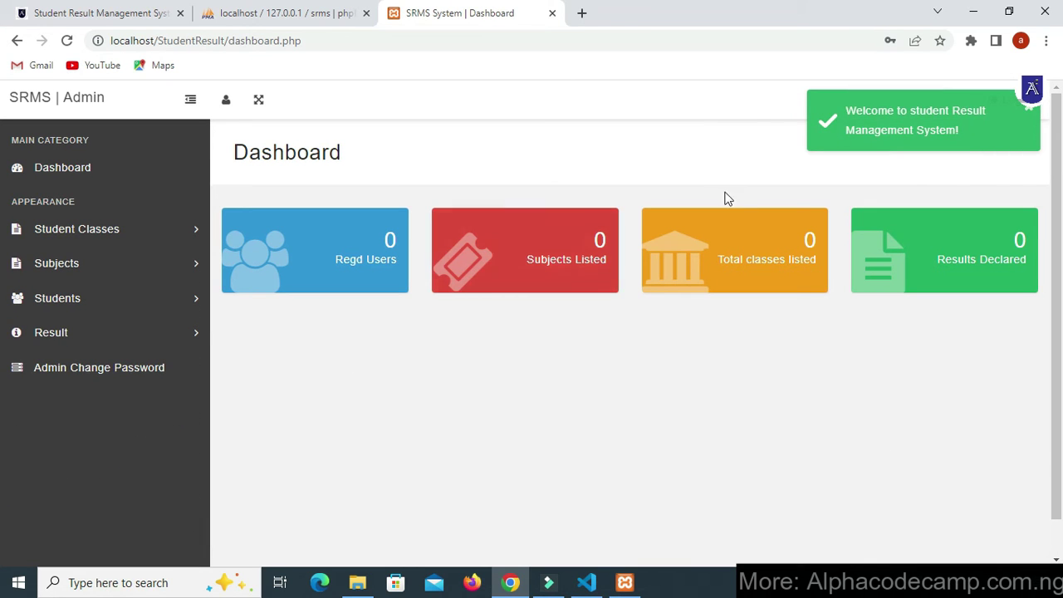
- Create First Class with numeric value 1 and section A
scroll(423, 312, "down", 1)
scroll(465, 291, "up", 1)
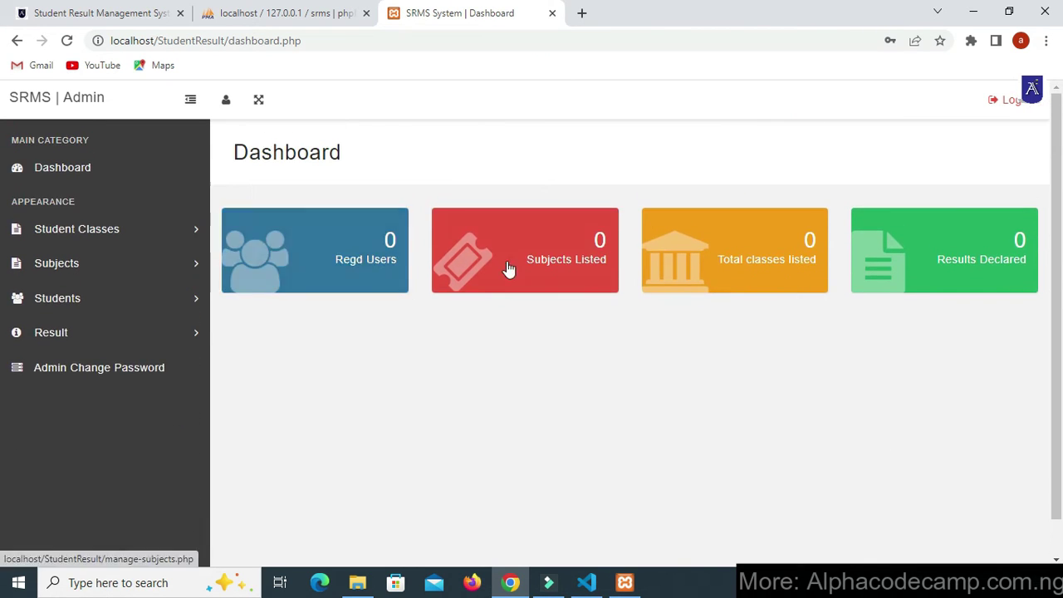
left_click(78, 176)
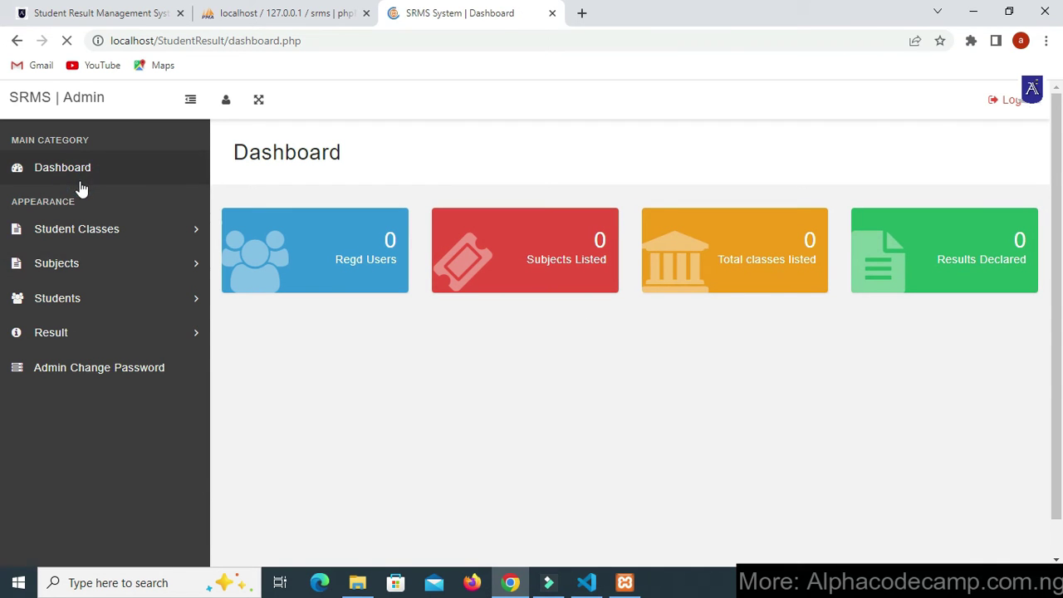
left_click(121, 229)
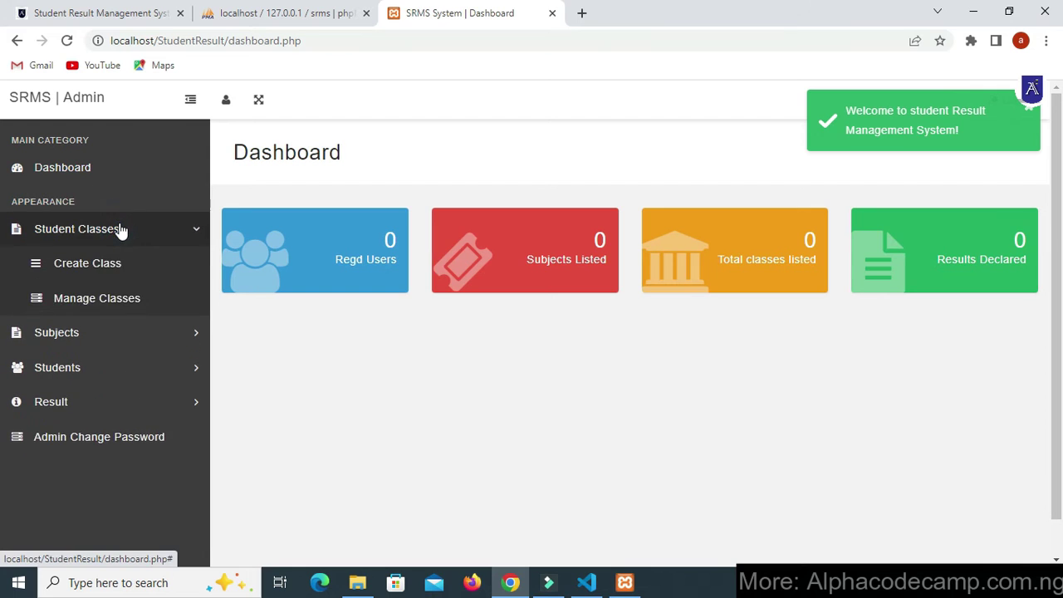
left_click(113, 265)
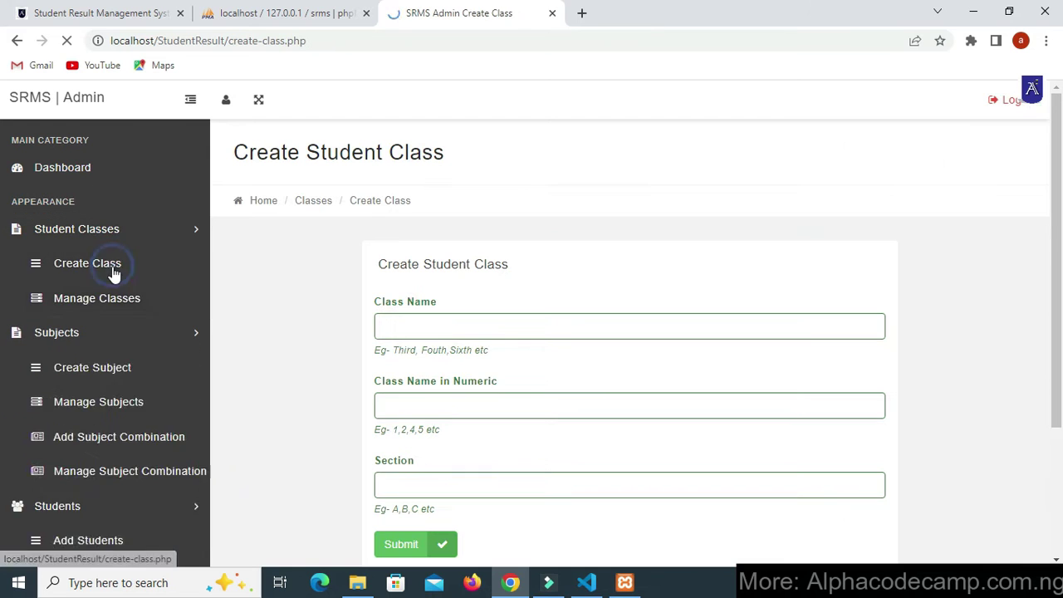
left_click(398, 322)
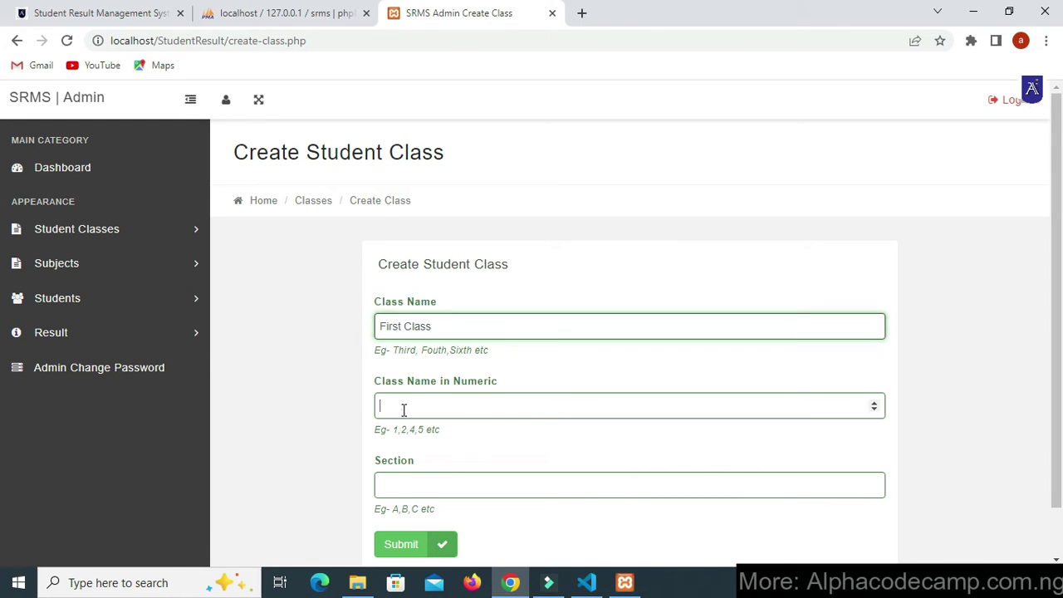
scroll(418, 444, "down", 1)
left_click(421, 434)
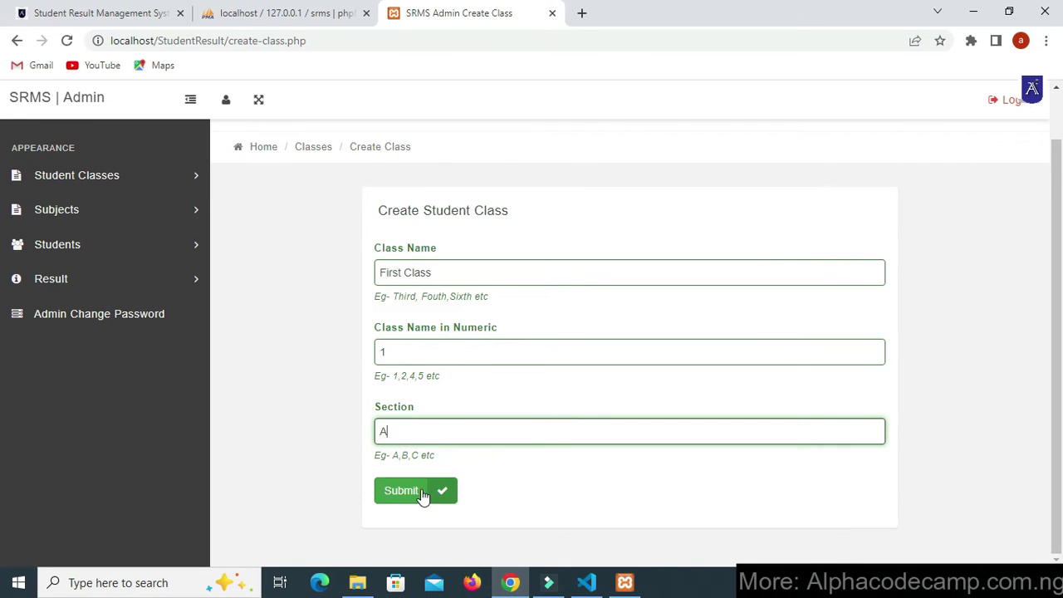
left_click(449, 493)
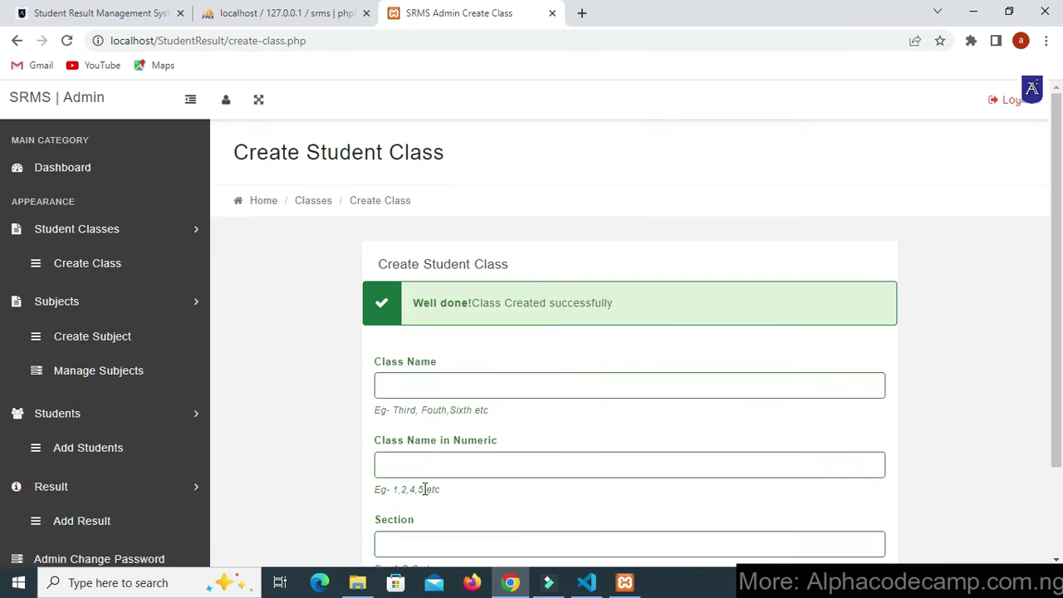
- Add Sec Class with numeric value 2 and section A, then view the class list
left_click_drag(461, 302, 581, 319)
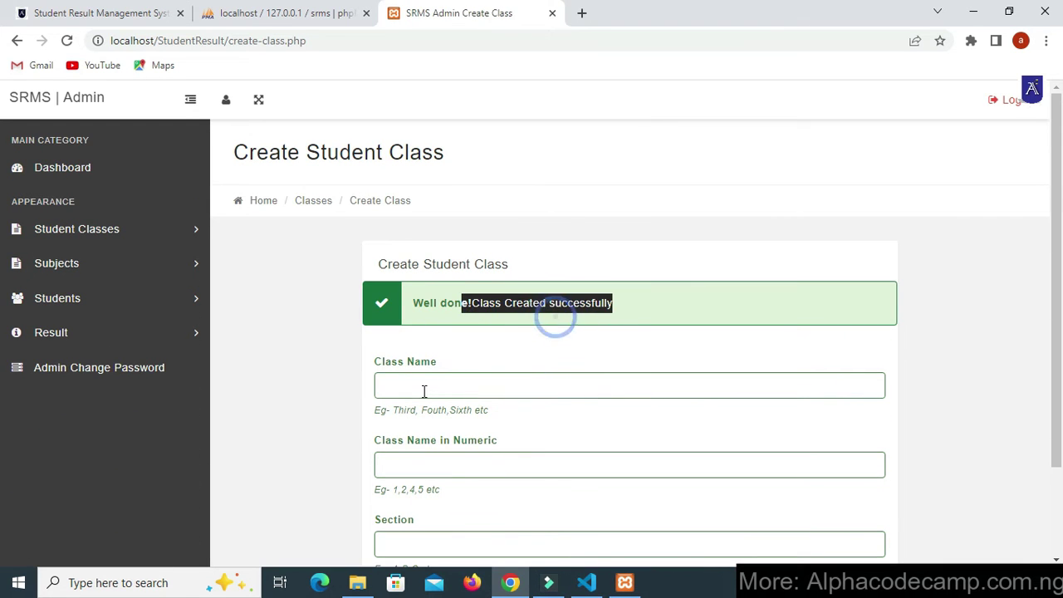
scroll(428, 298, "down", 2)
left_click(427, 268)
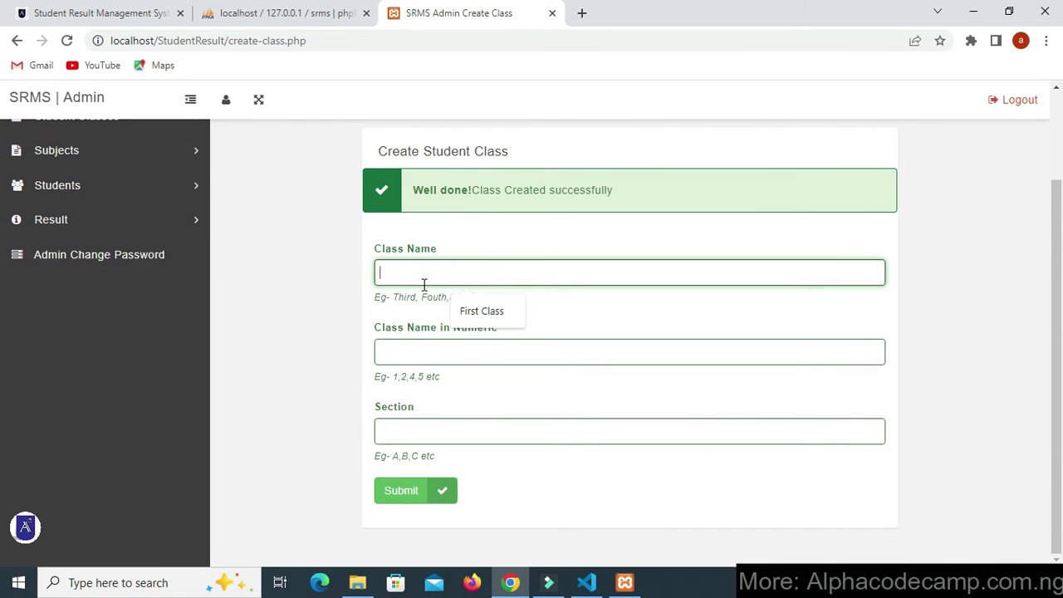
type("ss")
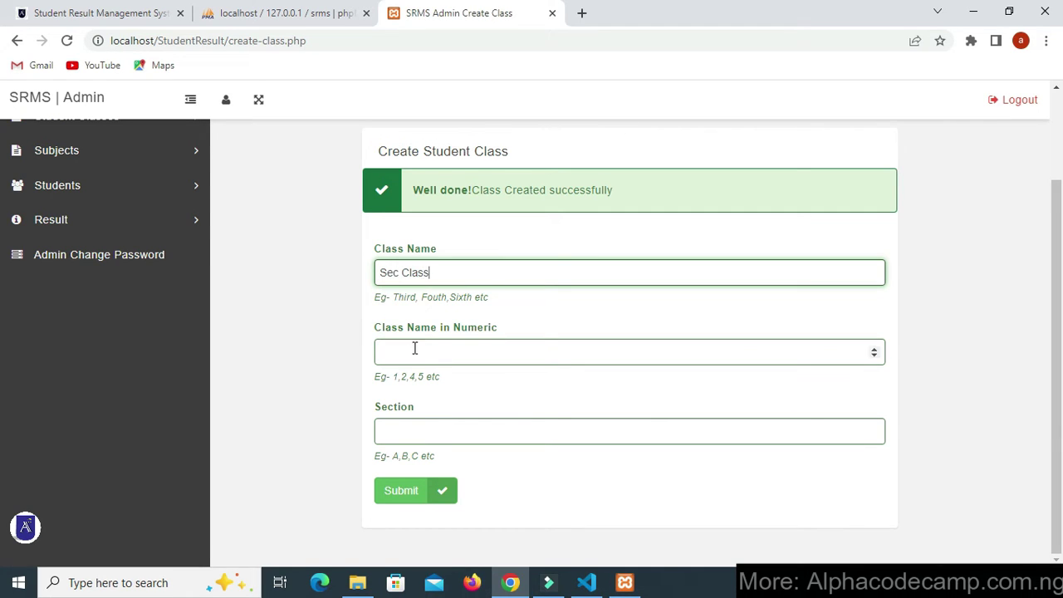
left_click(415, 348)
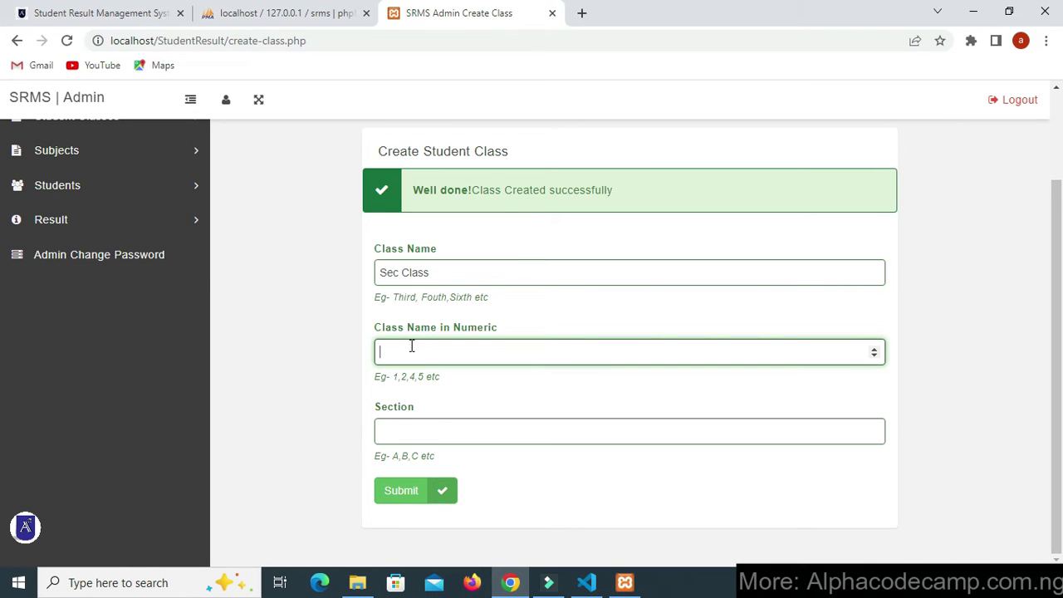
left_click(429, 432)
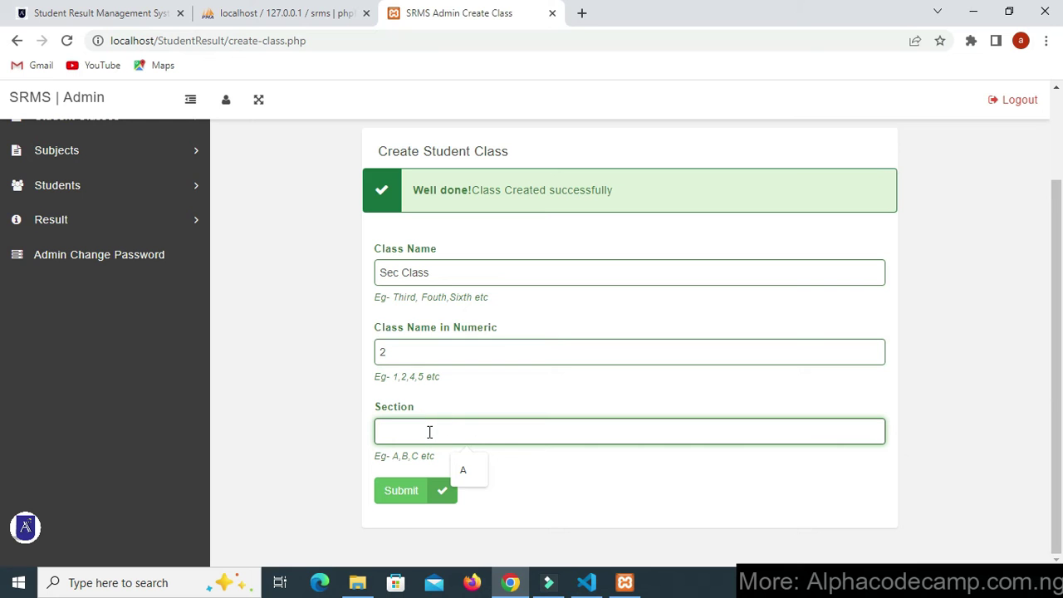
type("A")
left_click(418, 501)
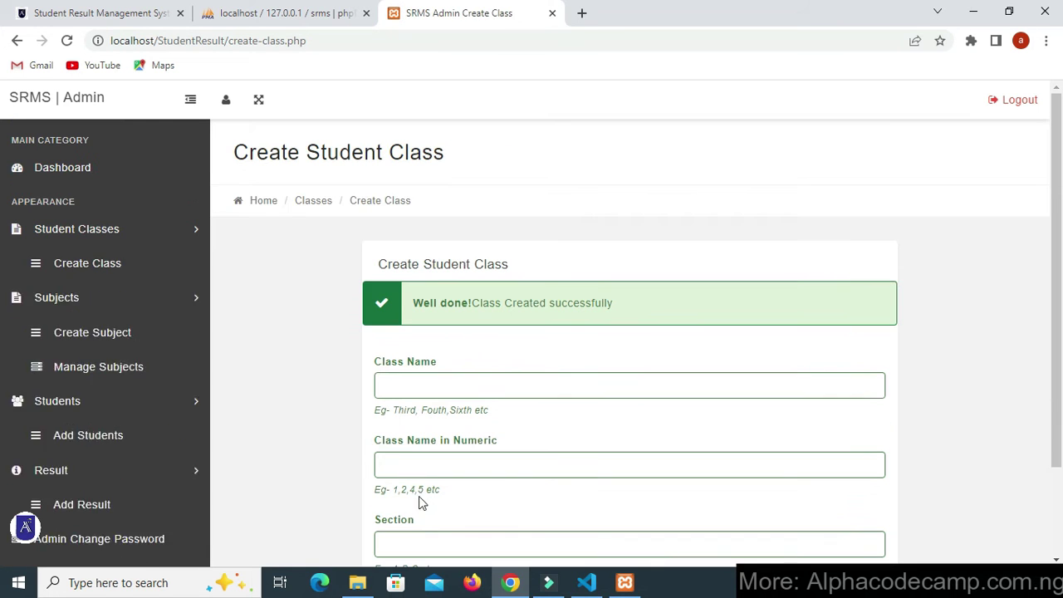
left_click(111, 229)
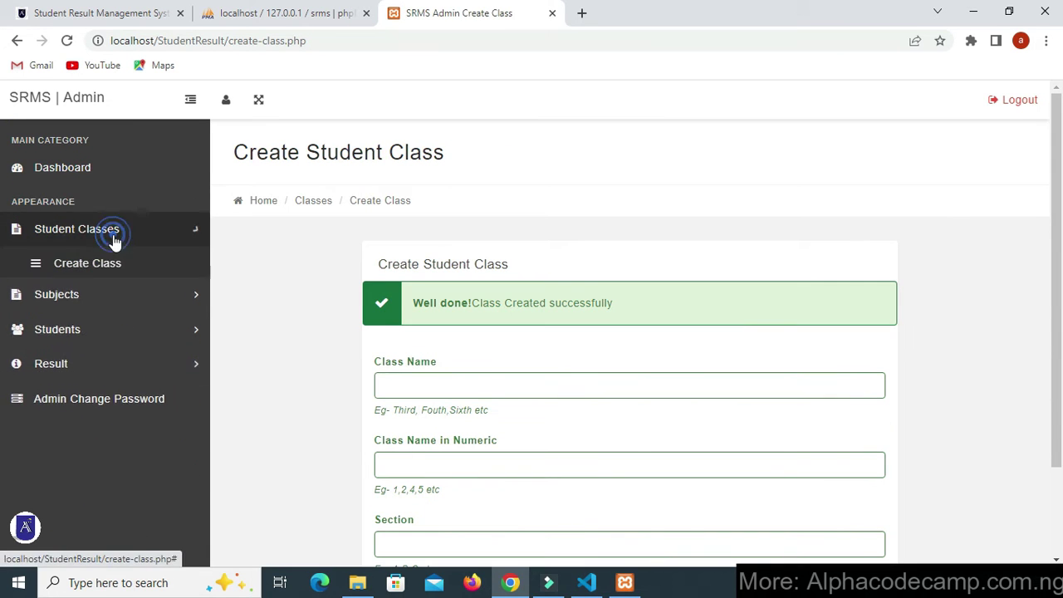
left_click(105, 303)
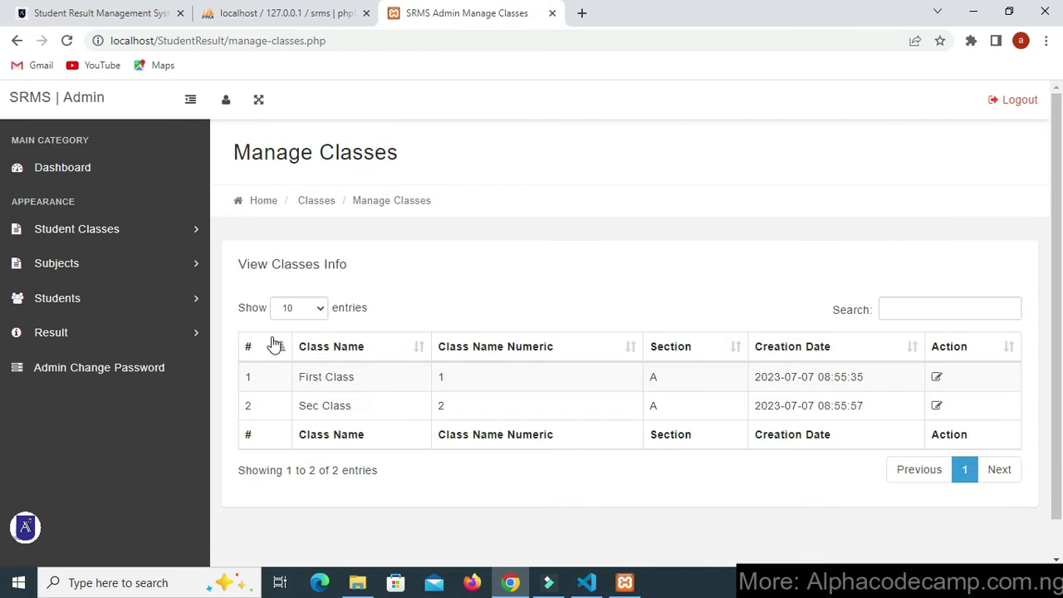
- Check that First Class appears in the Manage Classes list
left_click_drag(236, 155, 424, 164)
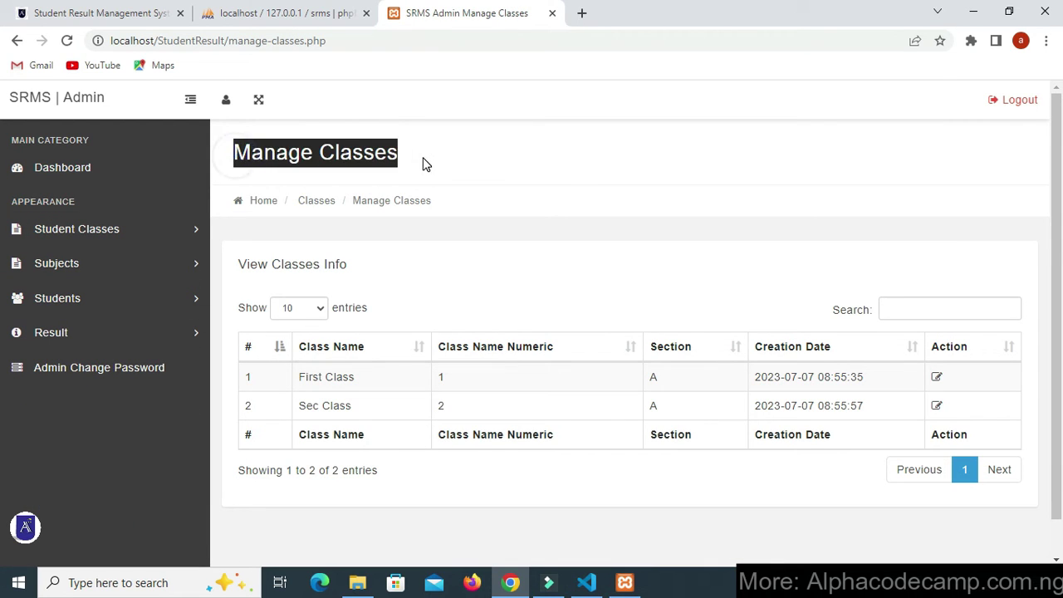
left_click(424, 158)
left_click_drag(299, 378, 354, 379)
left_click(340, 406)
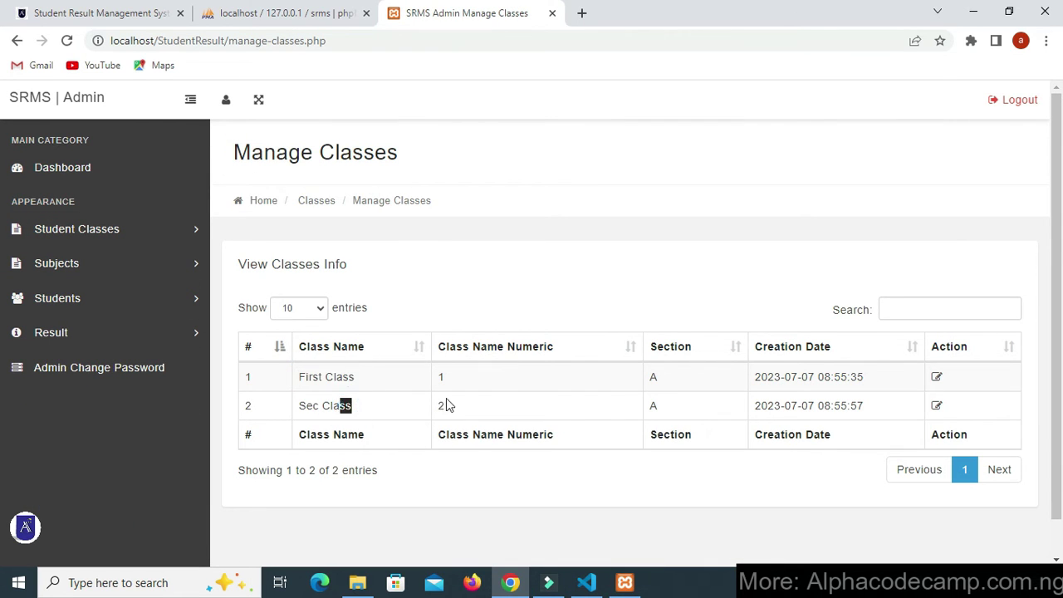
left_click(465, 398)
- Edit First Class, save it with Update and confirm the success message
left_click(936, 378)
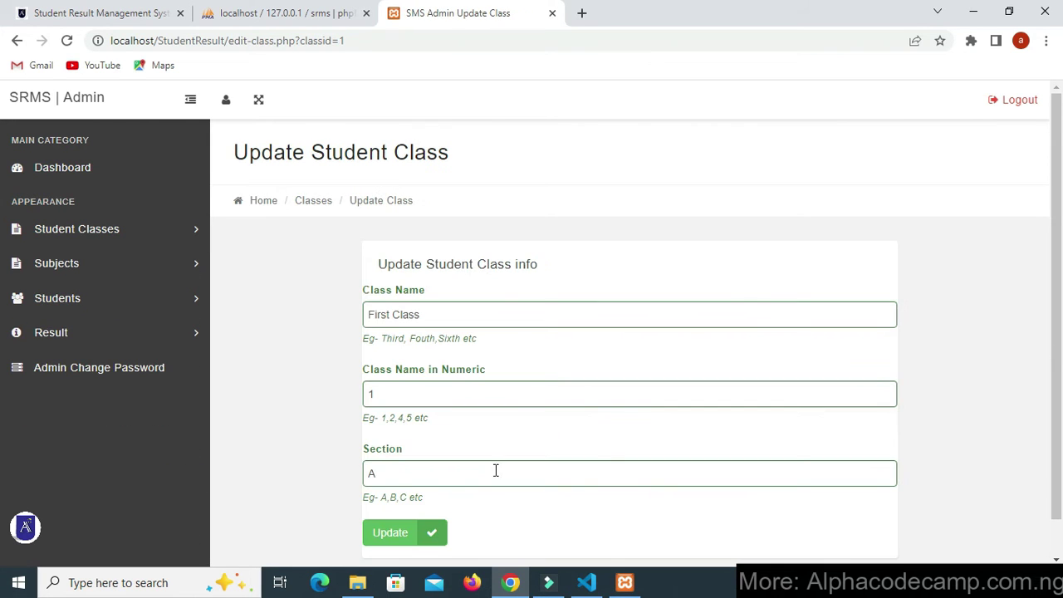
left_click(390, 533)
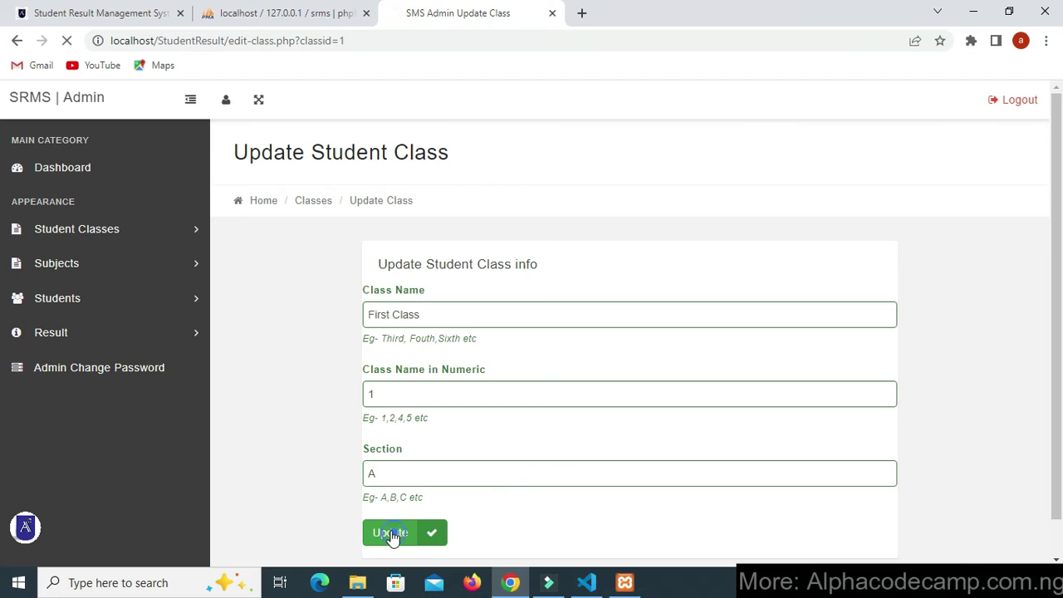
left_click_drag(472, 309, 703, 309)
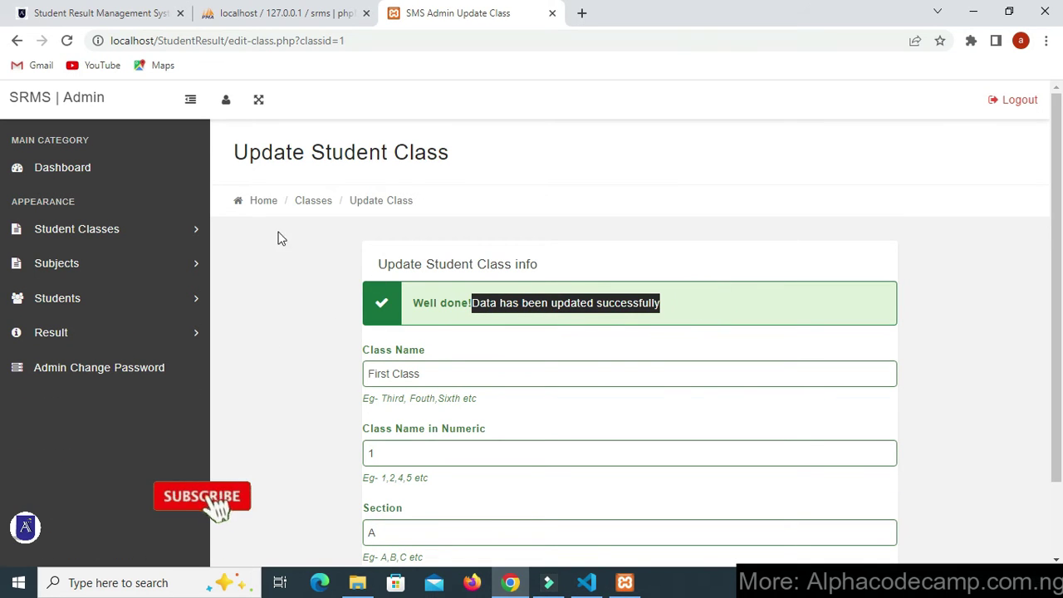
left_click(103, 269)
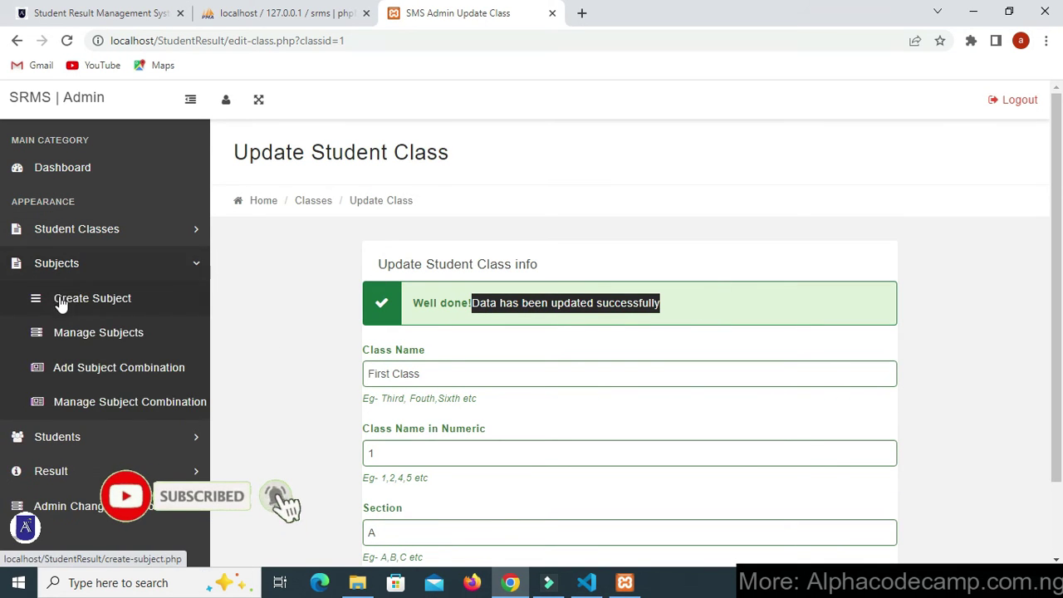
left_click(91, 301)
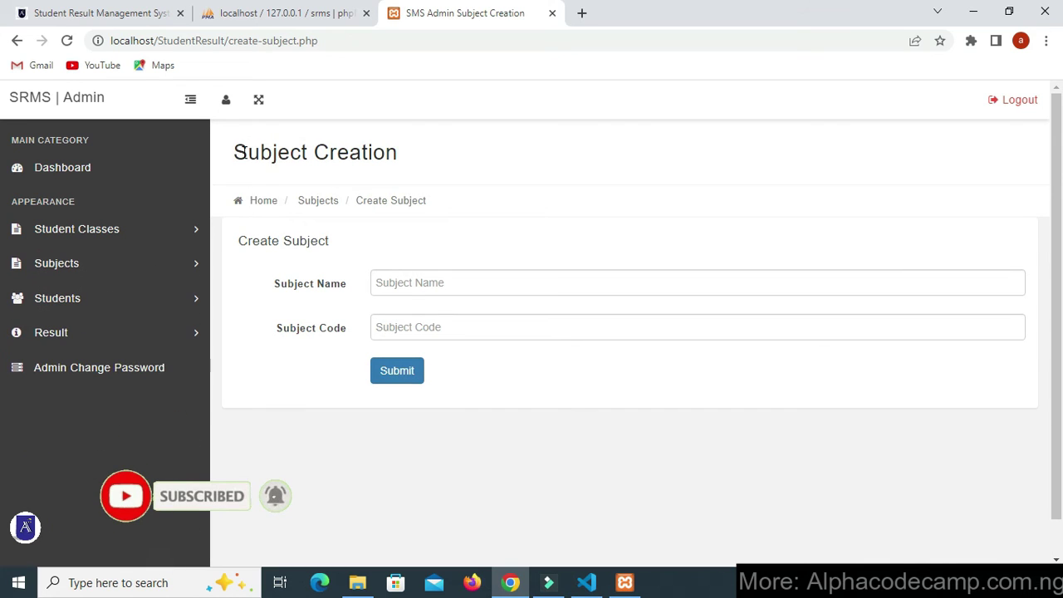
- Create the subject English Language with subject code 001
left_click_drag(239, 153, 404, 152)
left_click(415, 156)
left_click(427, 283)
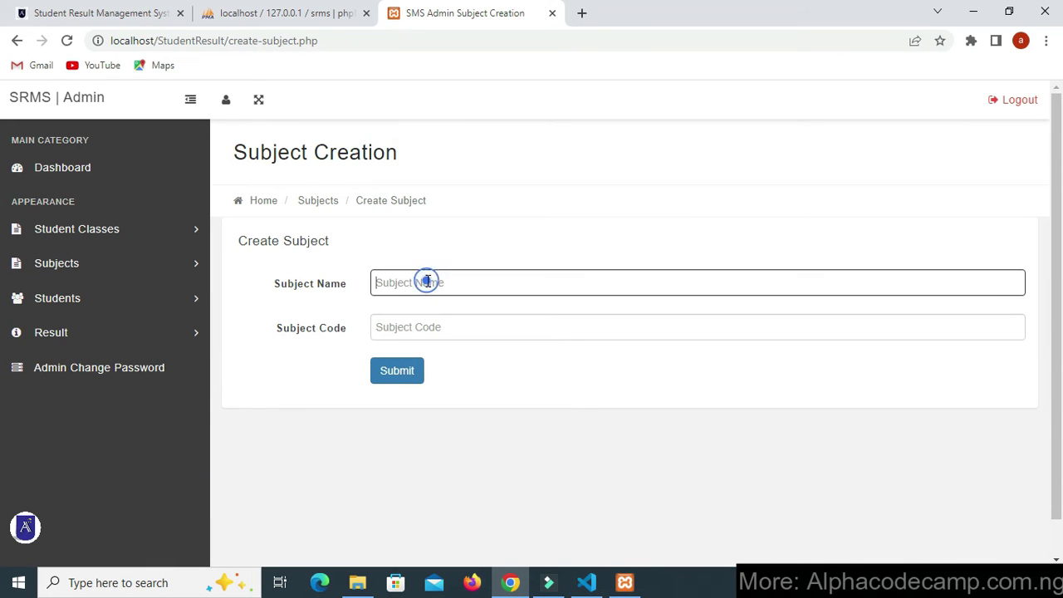
type("English Language")
left_click(433, 327)
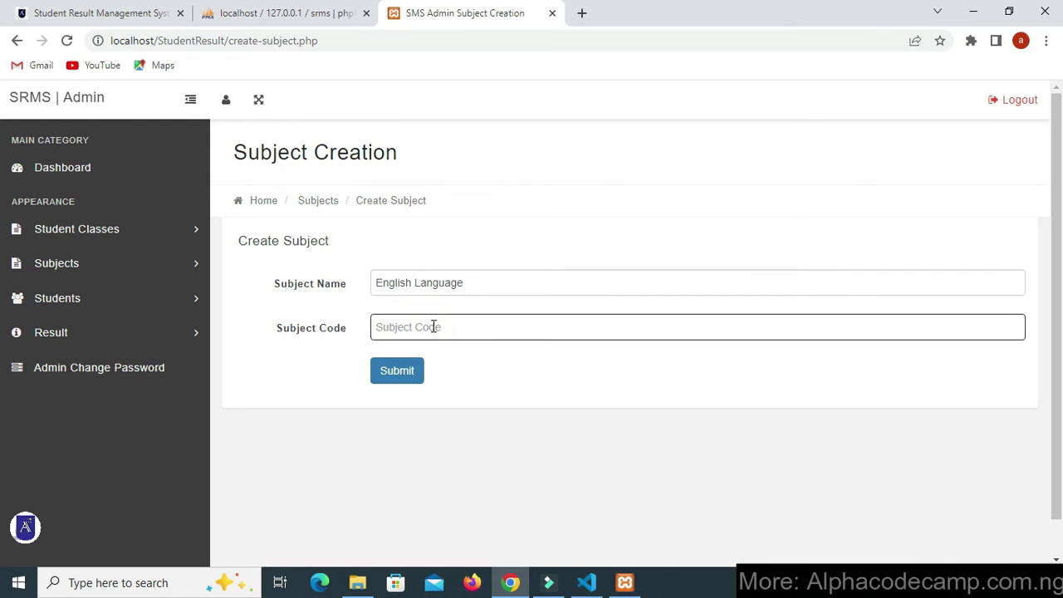
type("001")
left_click(396, 371)
- Add the subject Maths with subject code 002
left_click(405, 342)
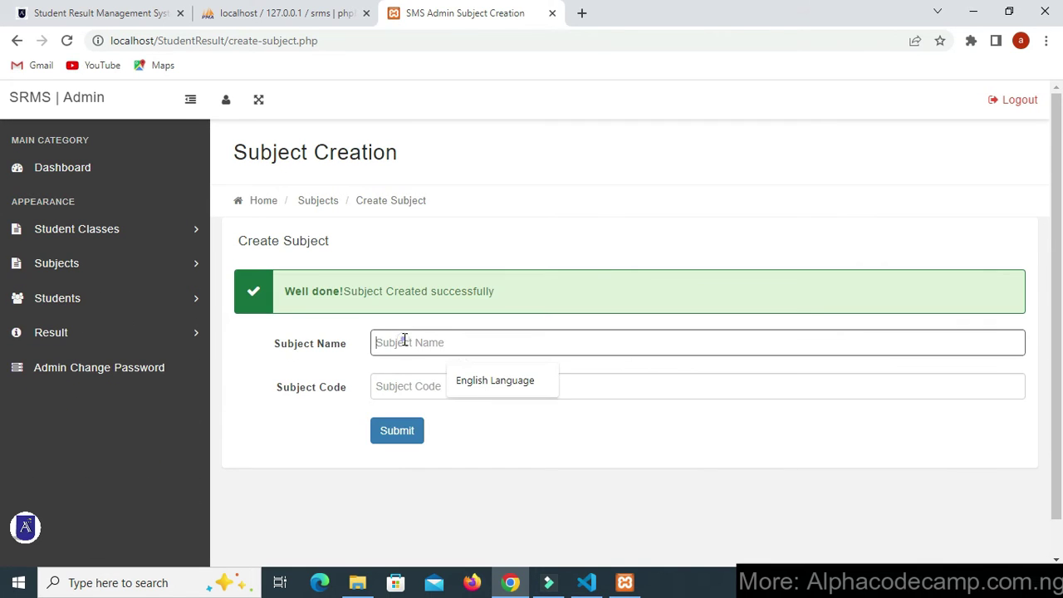
type("Maths")
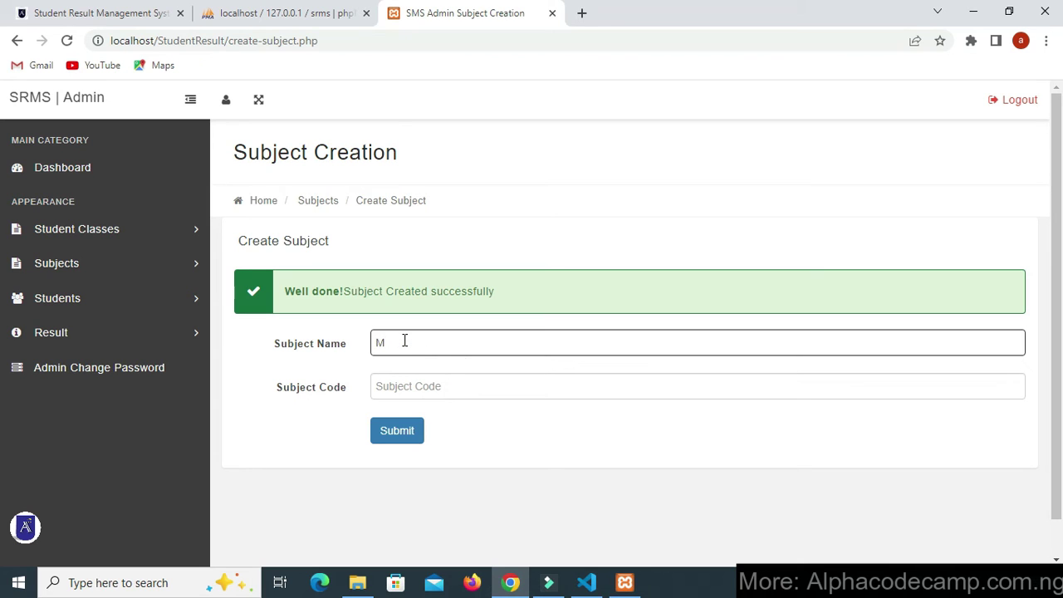
left_click(413, 382)
type("002")
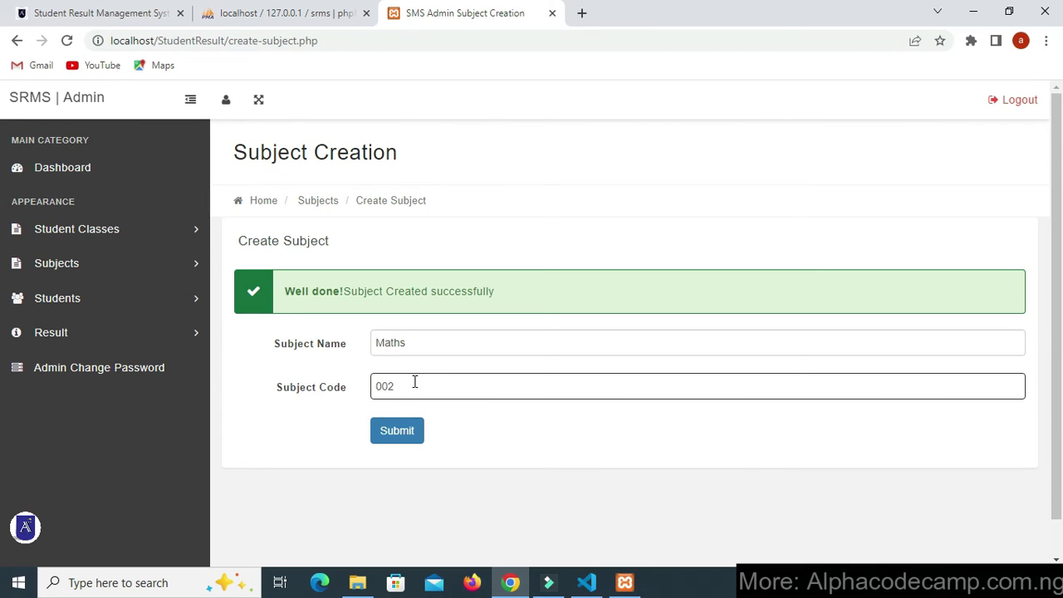
left_click(400, 432)
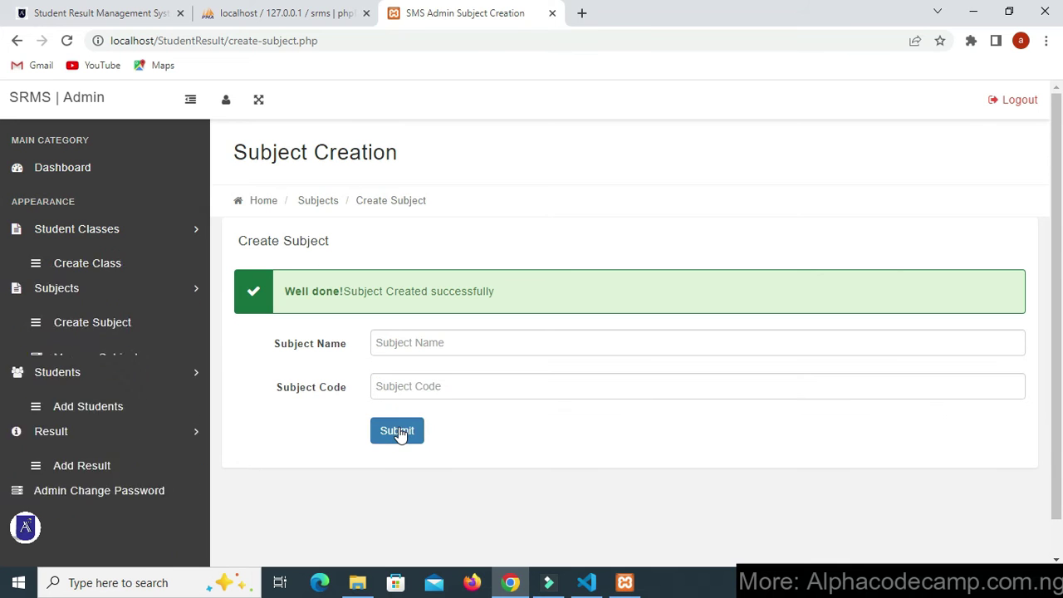
- Check that English Language appears in the Manage Subjects list
left_click(143, 264)
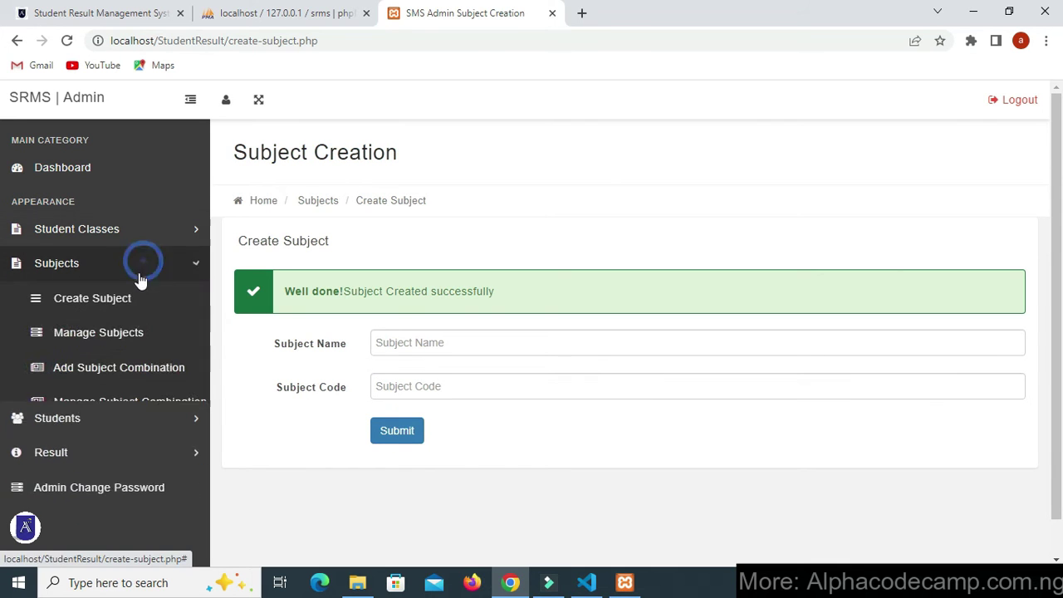
left_click(118, 336)
left_click_drag(225, 147, 361, 152)
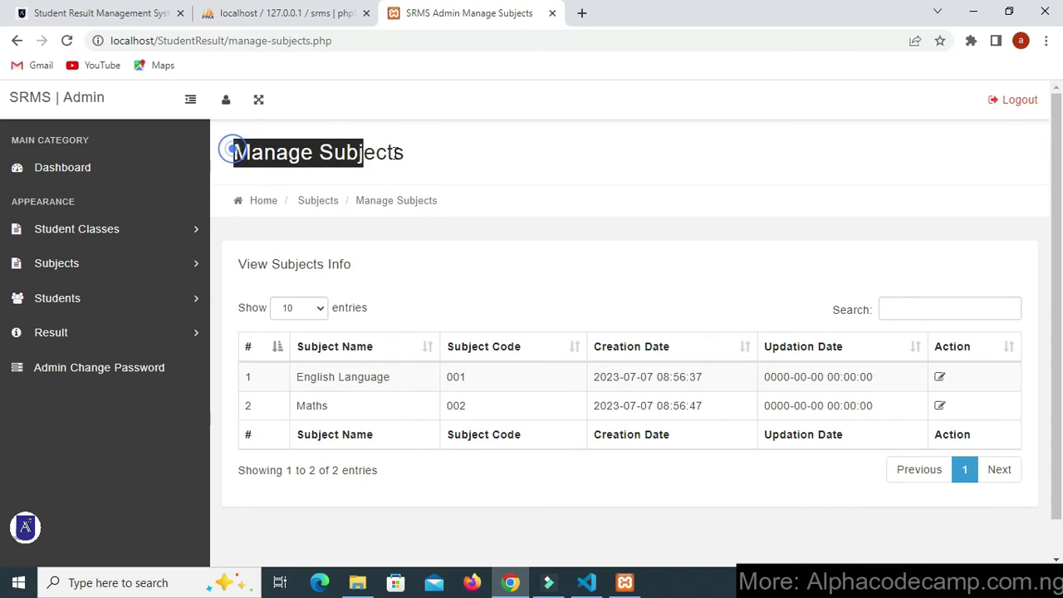
left_click(399, 153)
left_click_drag(312, 378, 391, 378)
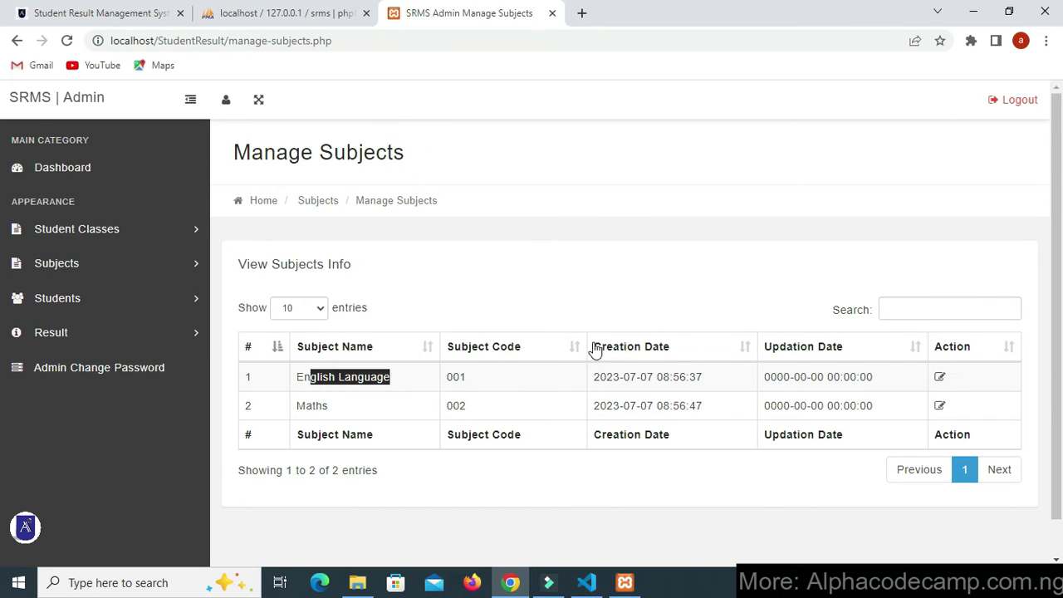
- Open Add Subject Combination and show the available classes
left_click(86, 229)
left_click(80, 331)
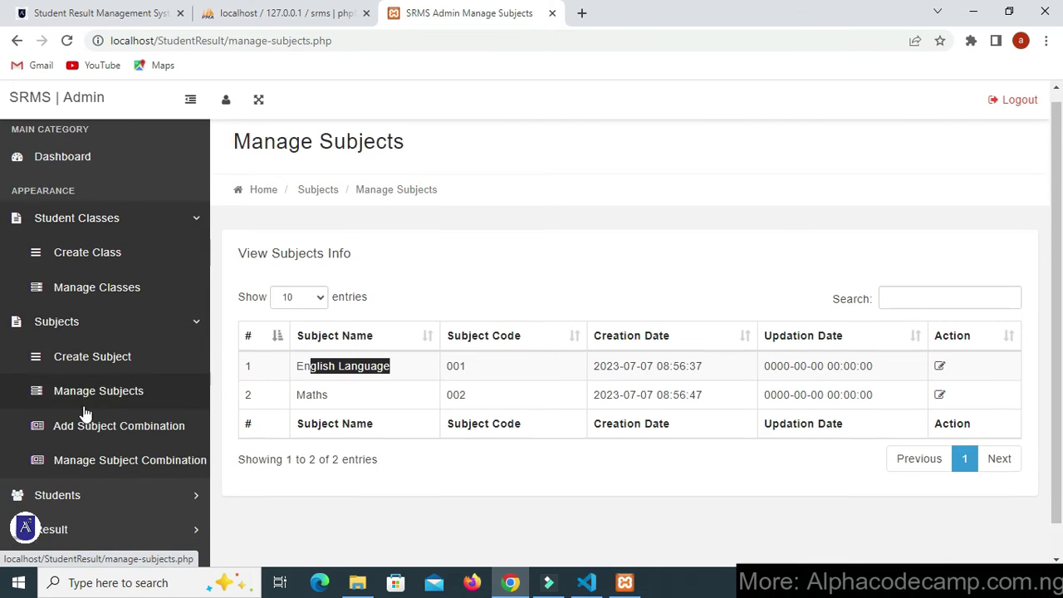
scroll(83, 398, "down", 1)
left_click(83, 406)
left_click_drag(236, 151, 482, 142)
left_click(476, 146)
left_click(470, 283)
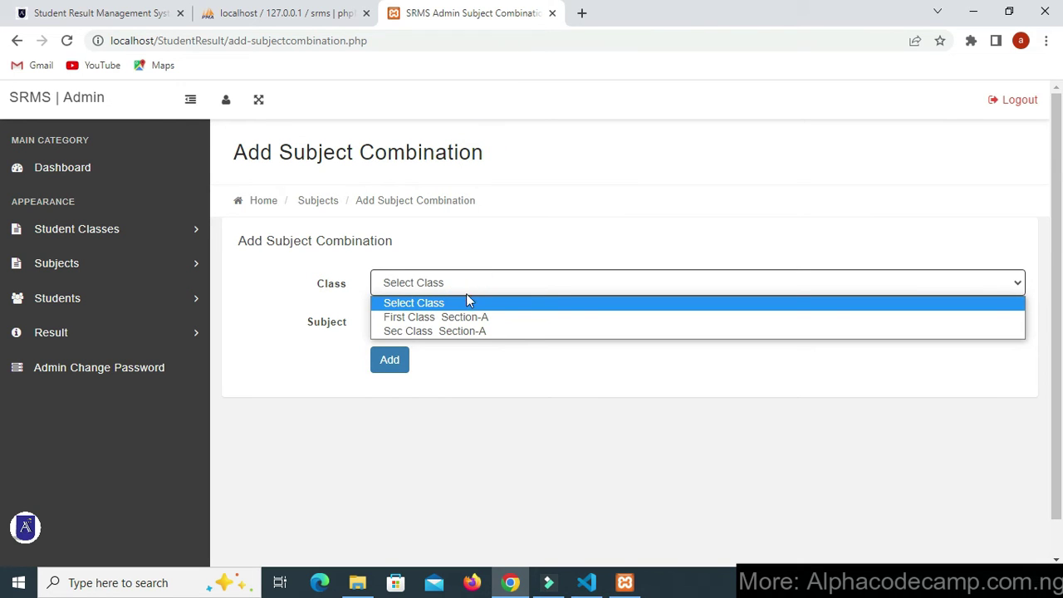
- Add combinations pairing First Class Section-A with English Language and with Maths
left_click(461, 318)
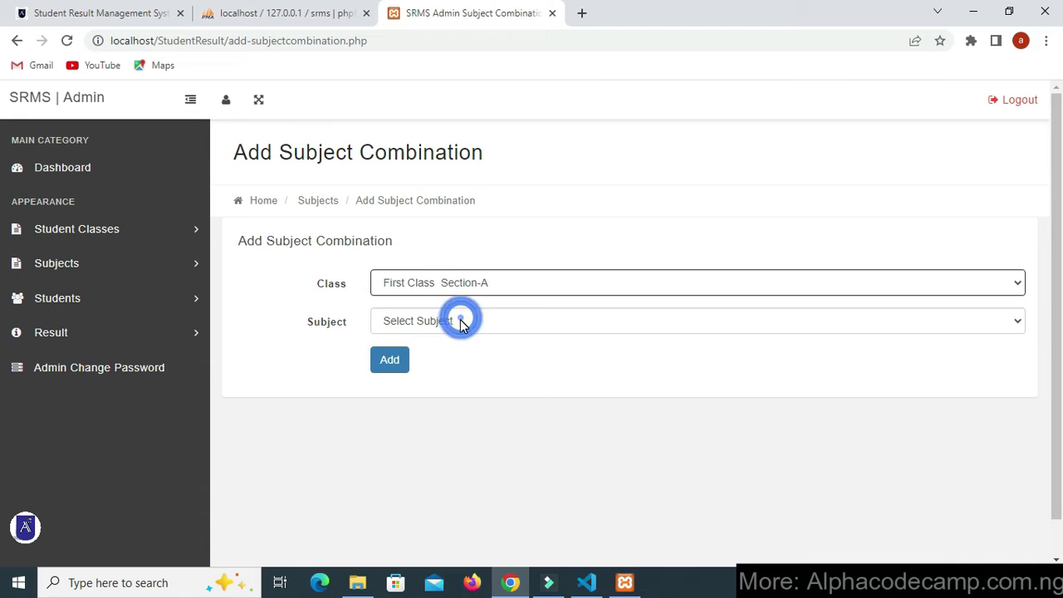
left_click(462, 322)
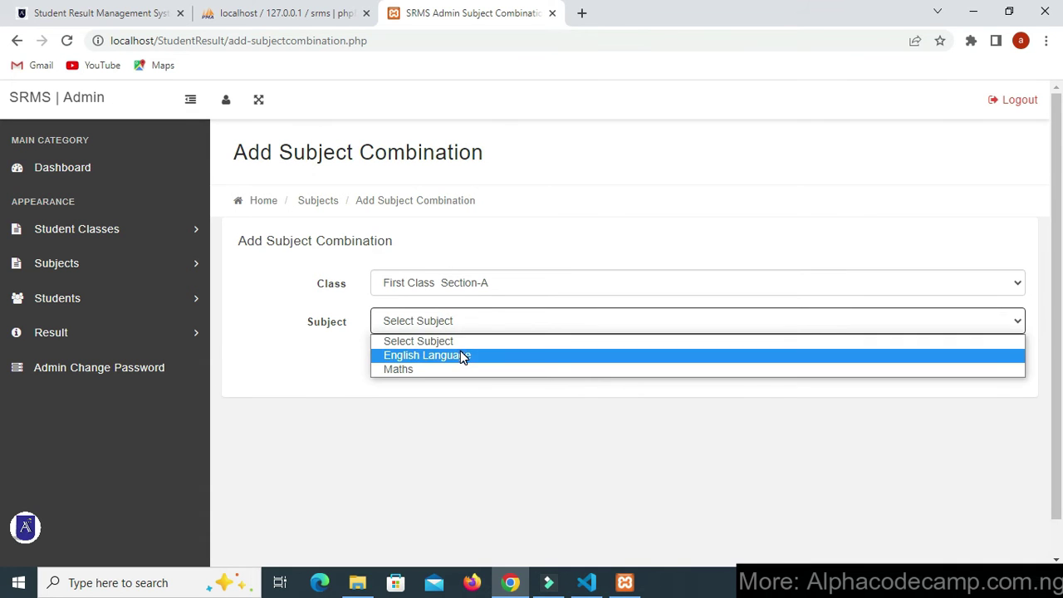
left_click(461, 354)
left_click(396, 363)
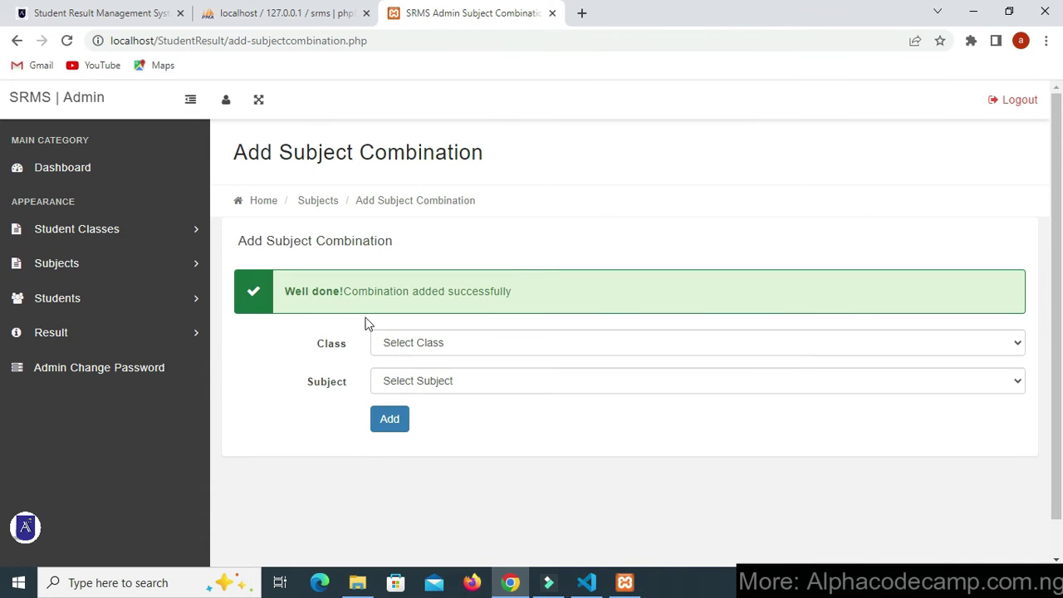
left_click(409, 345)
left_click(405, 374)
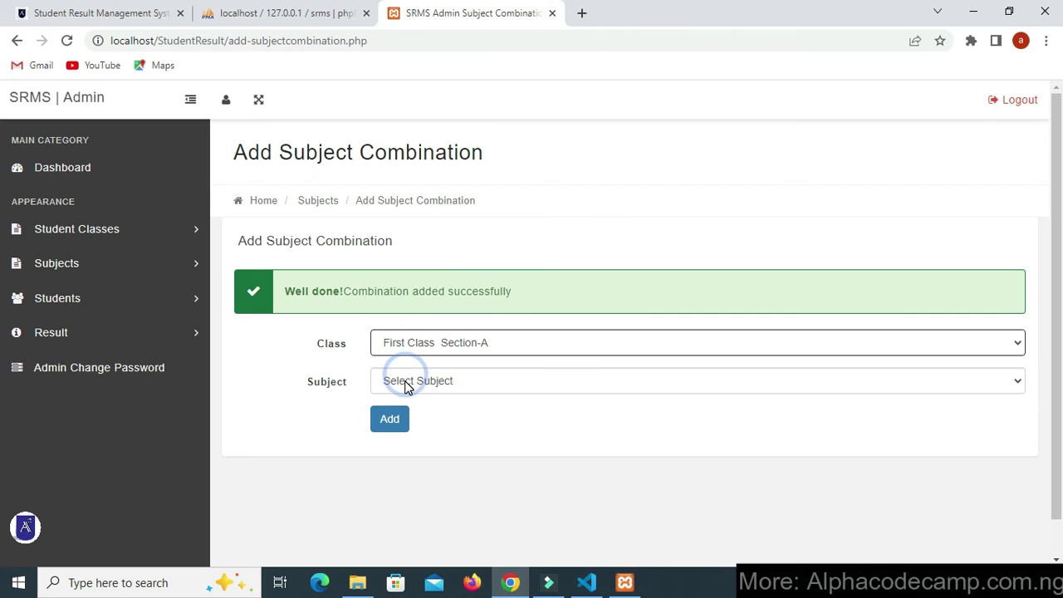
left_click(404, 381)
left_click(405, 429)
left_click(402, 423)
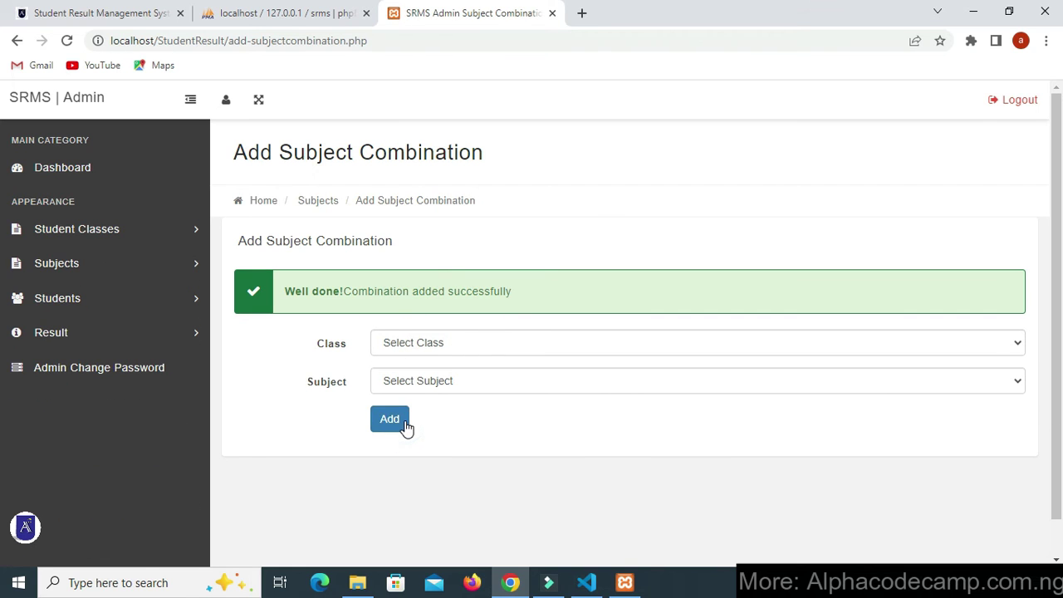
- Add the Sec Class Section-A and Maths combination
left_click(456, 345)
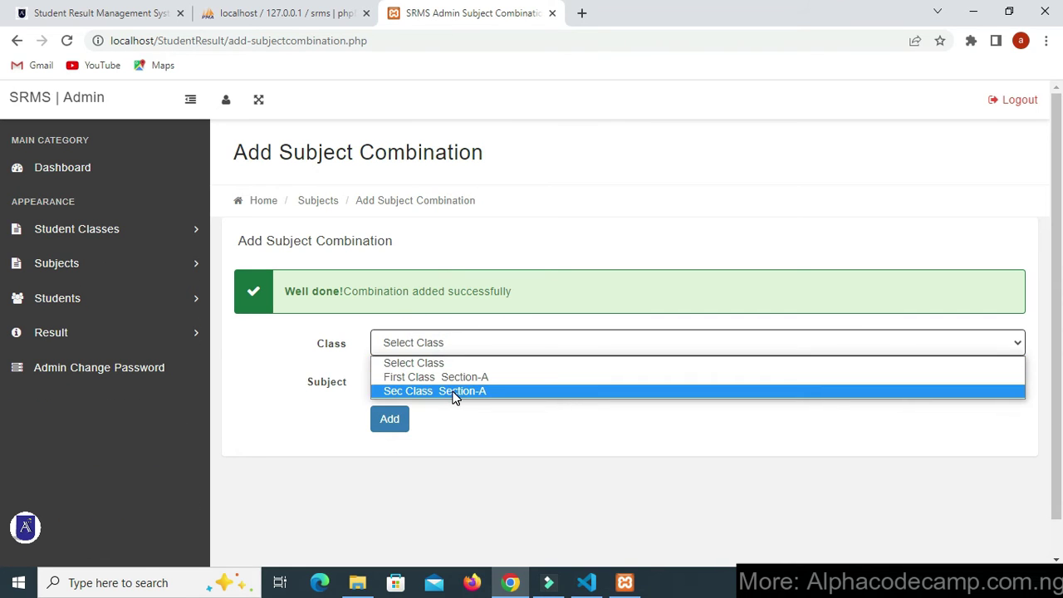
left_click(455, 390)
left_click(455, 385)
left_click(445, 429)
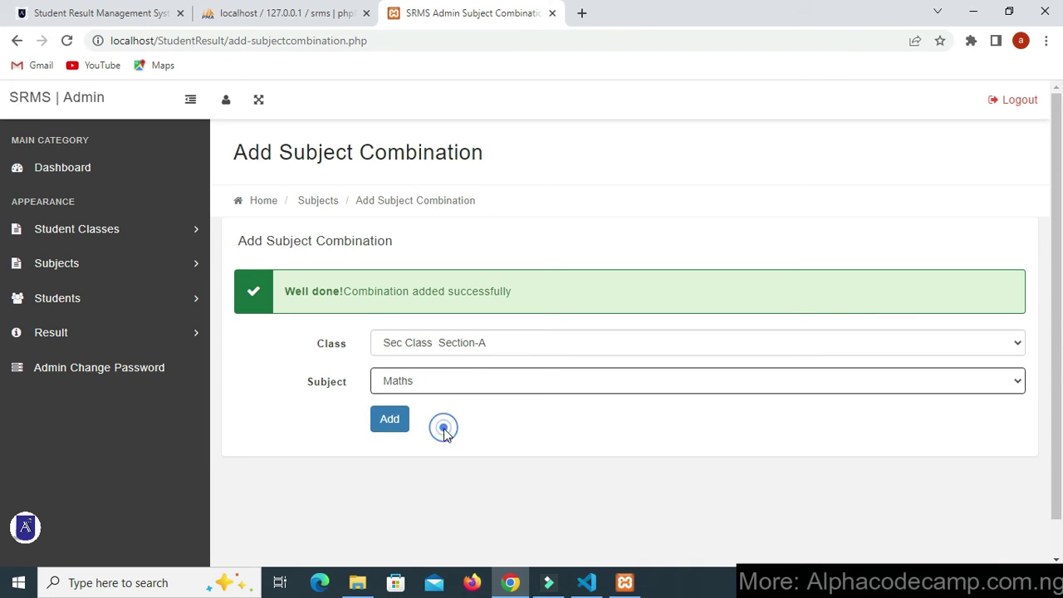
left_click(377, 426)
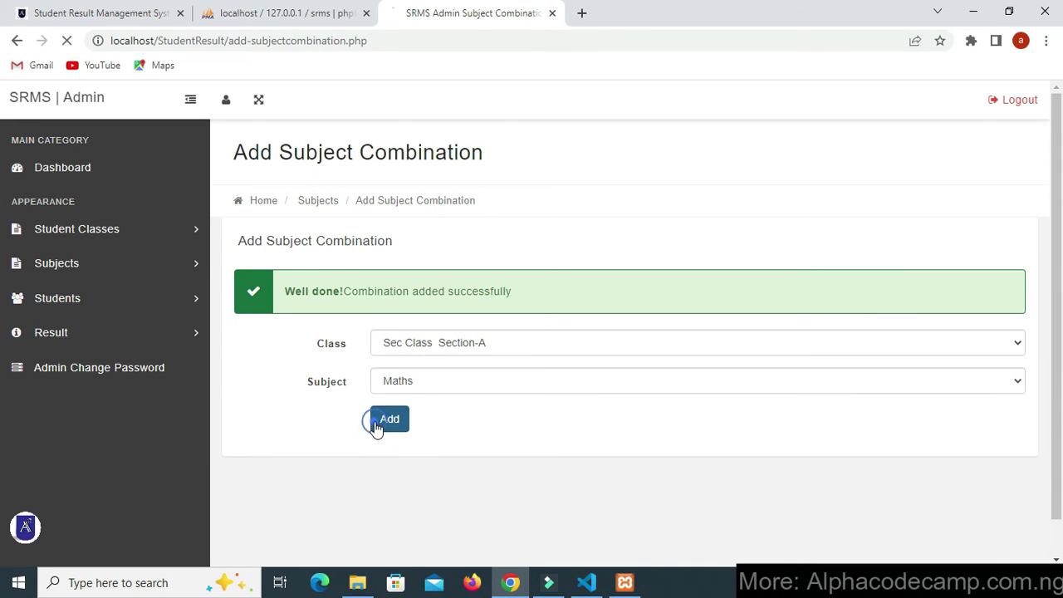
left_click(154, 235)
left_click(131, 329)
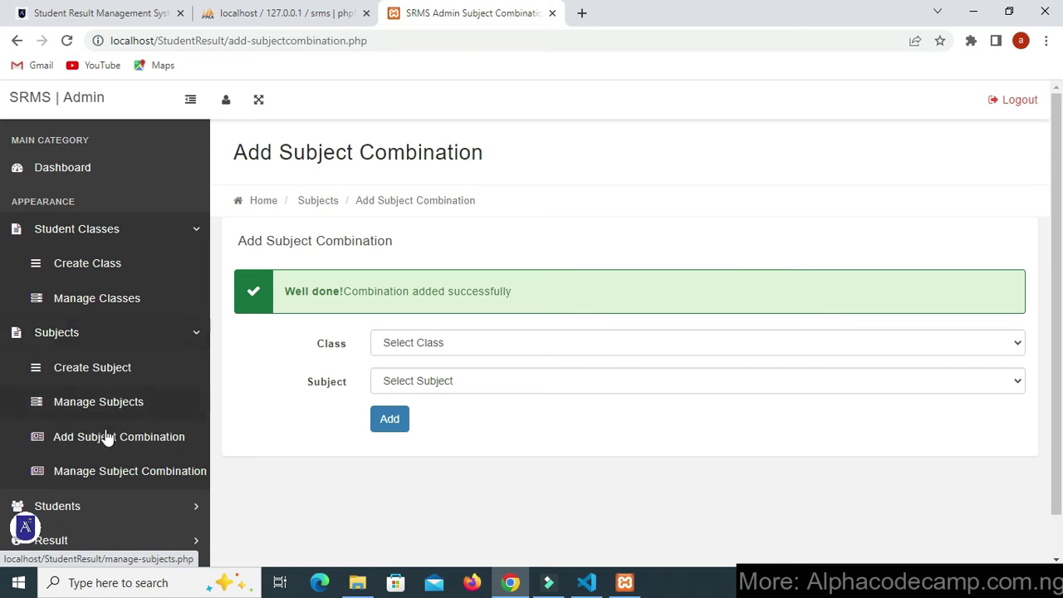
- Review the three active combinations in Manage Subject Combination, then go to Add Students
left_click(94, 479)
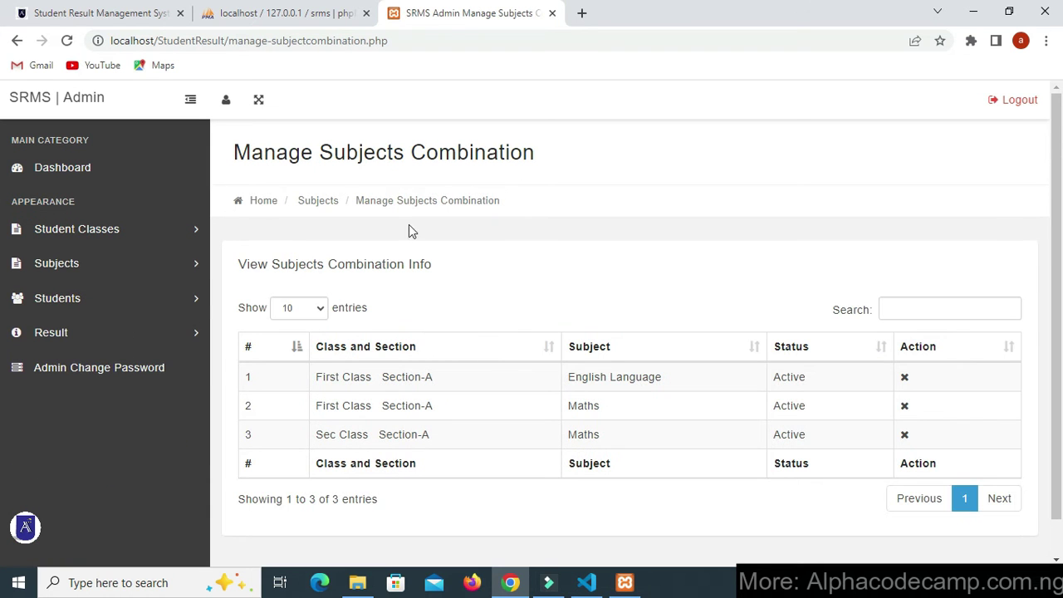
left_click_drag(246, 160, 534, 190)
left_click(534, 191)
scroll(439, 400, "down", 1)
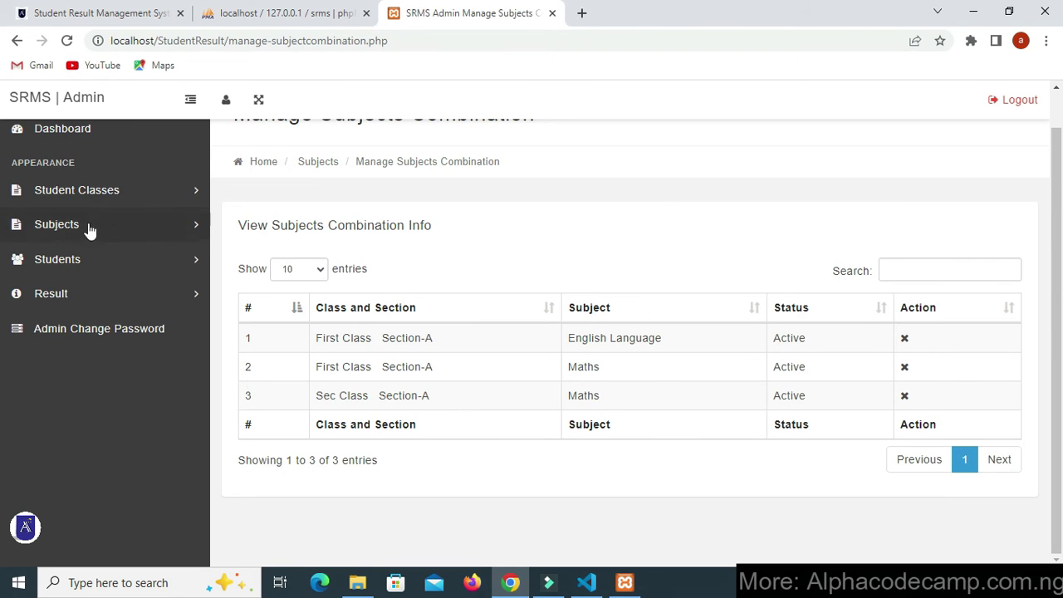
left_click(75, 258)
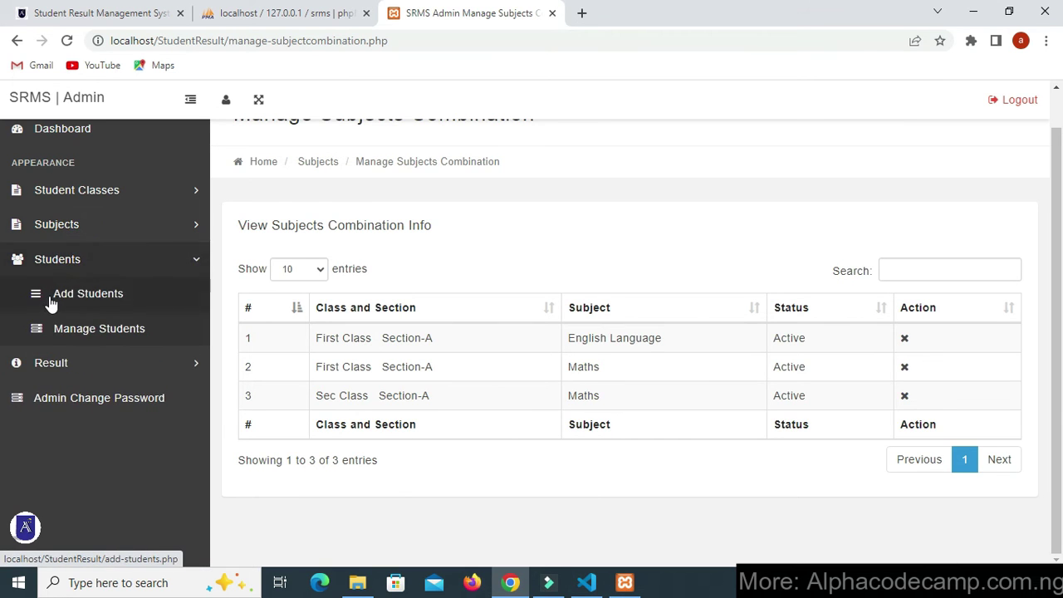
left_click(50, 290)
- Admit the first student into First Class Section-A with date of birth 05/07/2023
left_click_drag(233, 152, 422, 175)
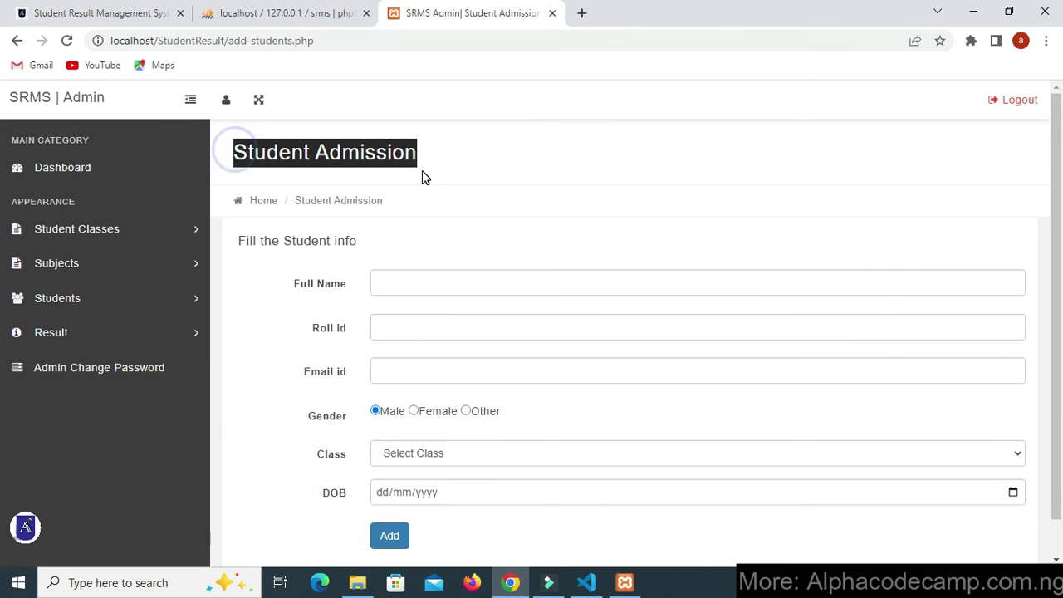
left_click(423, 171)
scroll(423, 266, "down", 1)
left_click(429, 246)
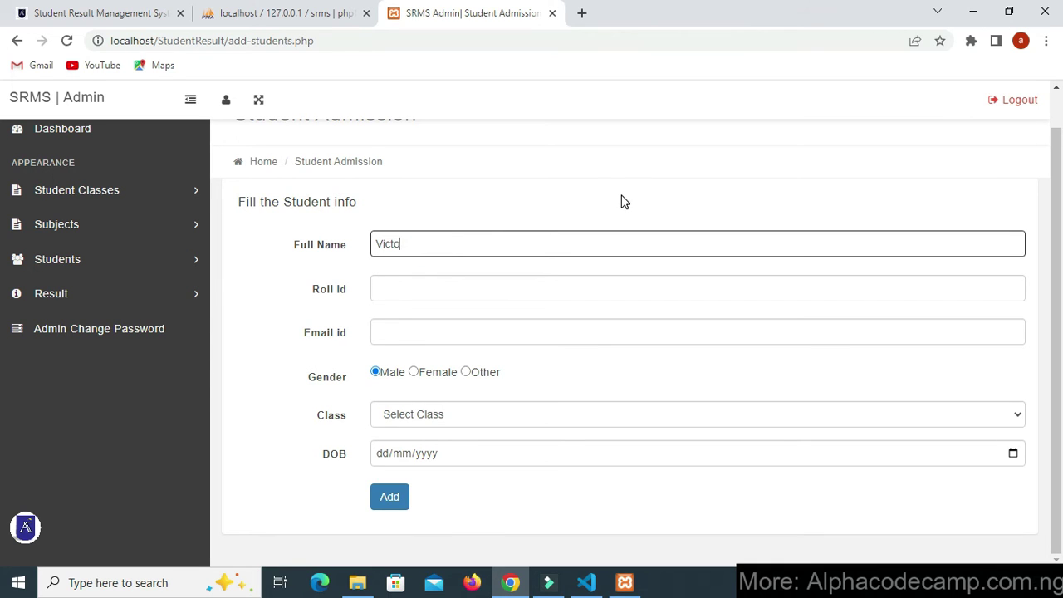
left_click(416, 292)
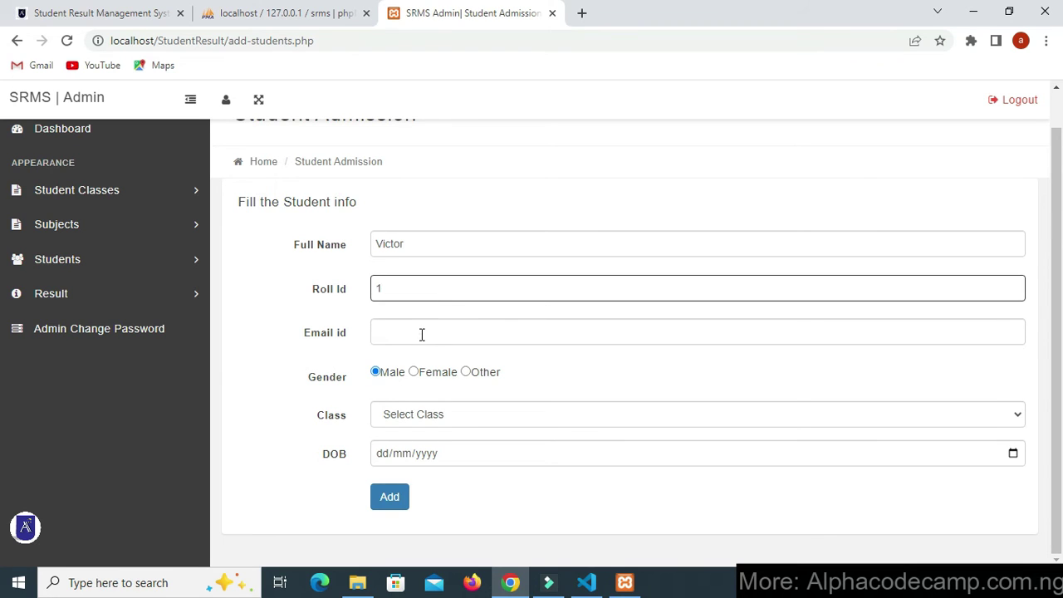
left_click(422, 334)
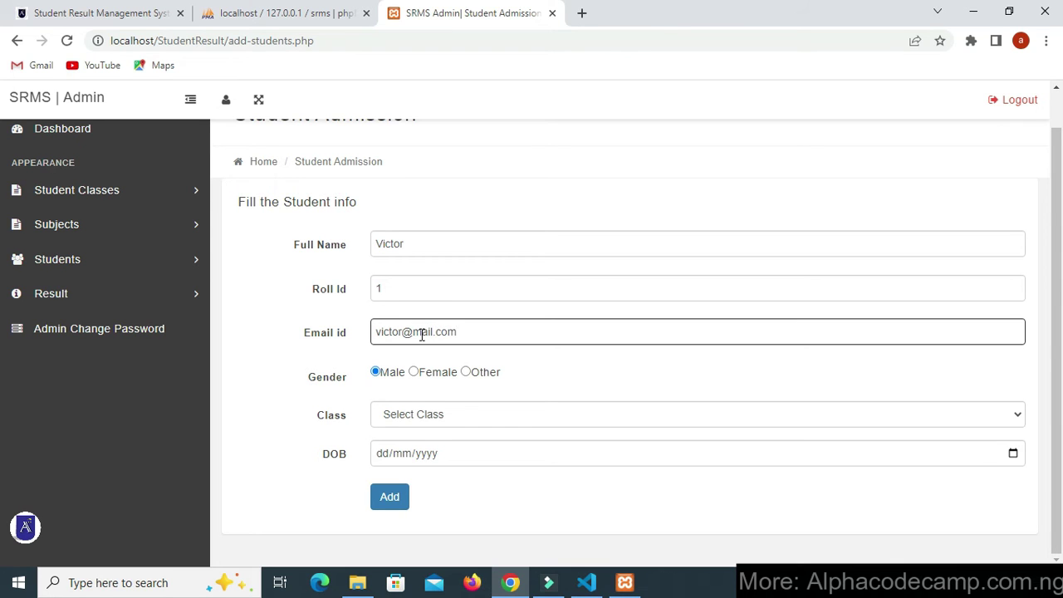
left_click(427, 412)
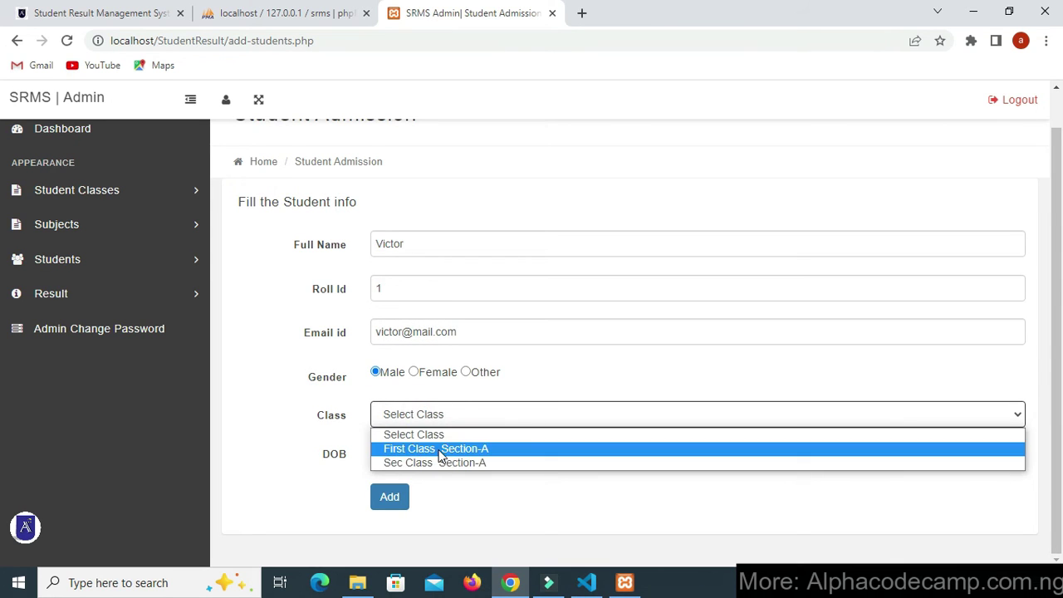
left_click(434, 444)
left_click(440, 460)
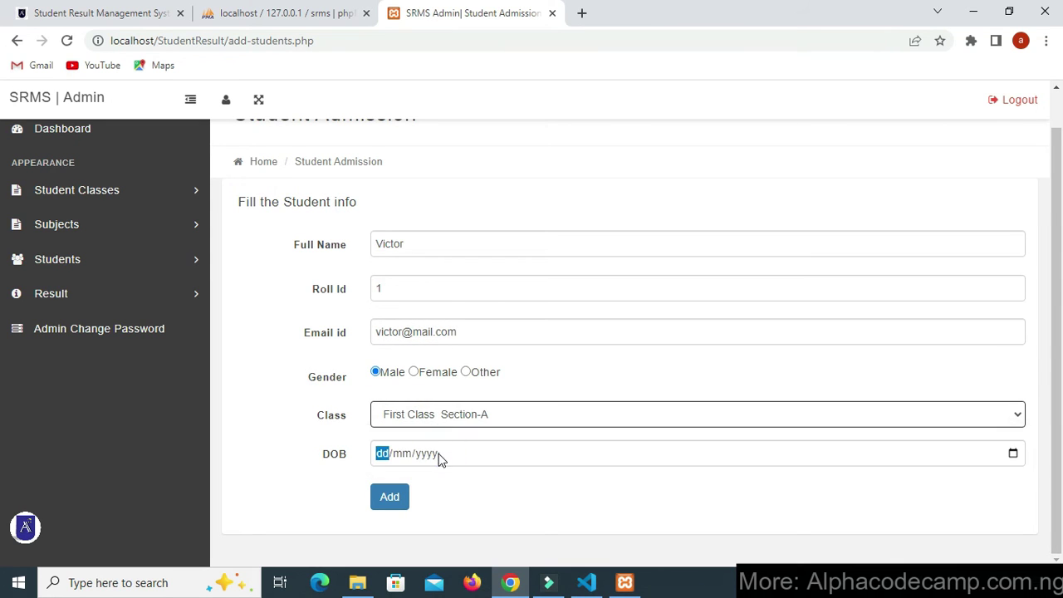
left_click(1013, 453)
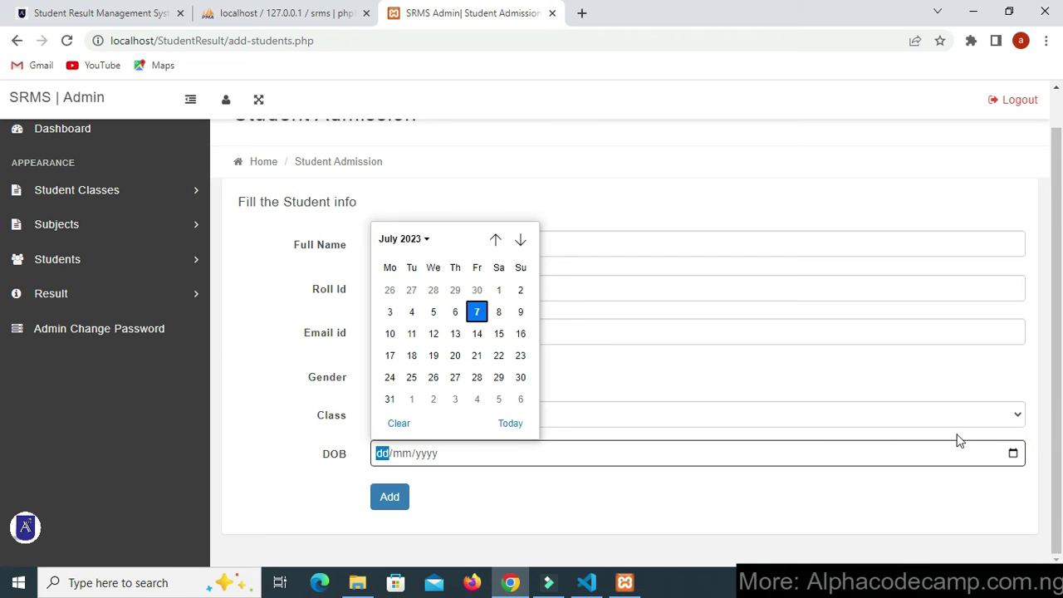
left_click(433, 313)
left_click(389, 498)
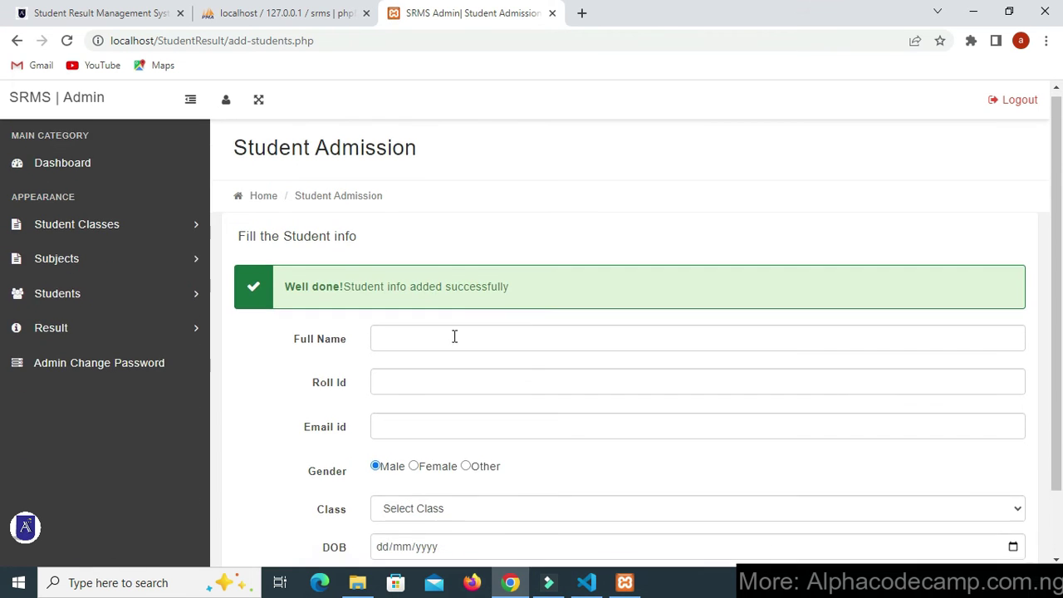
- Admit a second student, roll id 2, into Sec Class Section-A born 11/07/2023
left_click(411, 331)
scroll(416, 338, "down", 2)
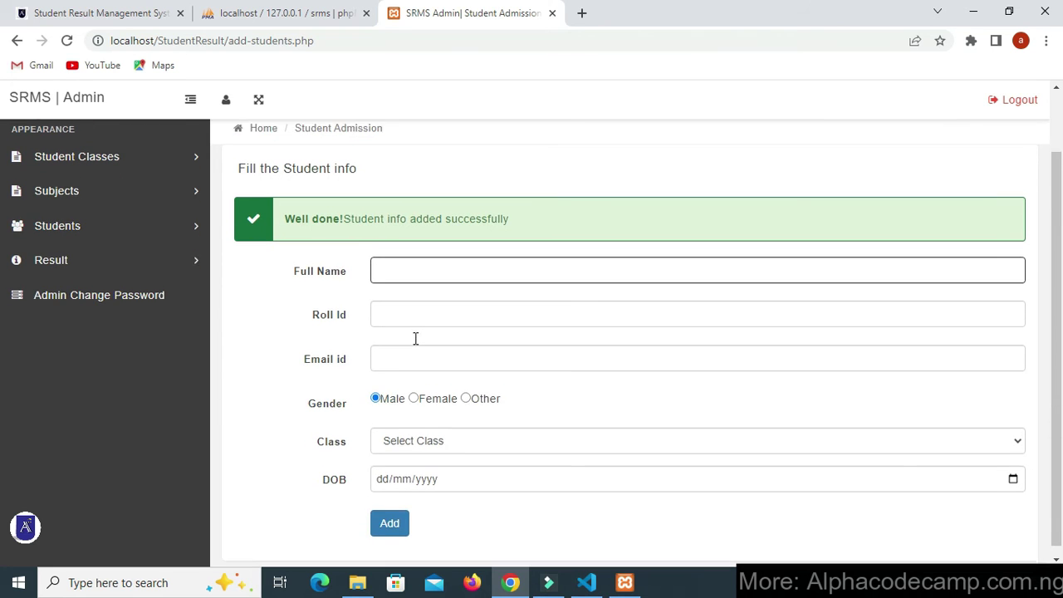
scroll(411, 317, "up", 2)
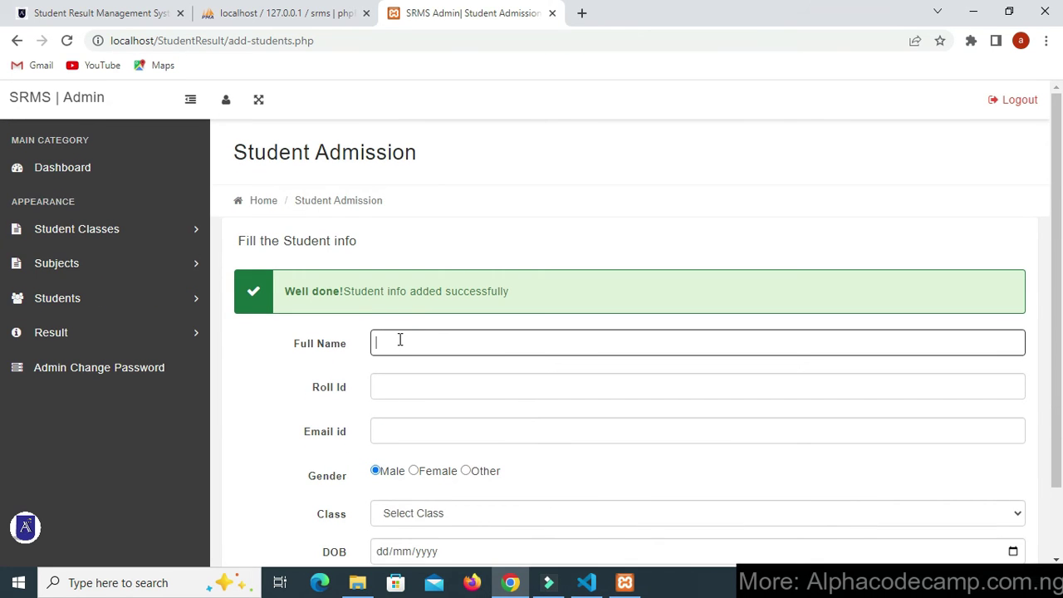
type("Mike")
left_click(409, 378)
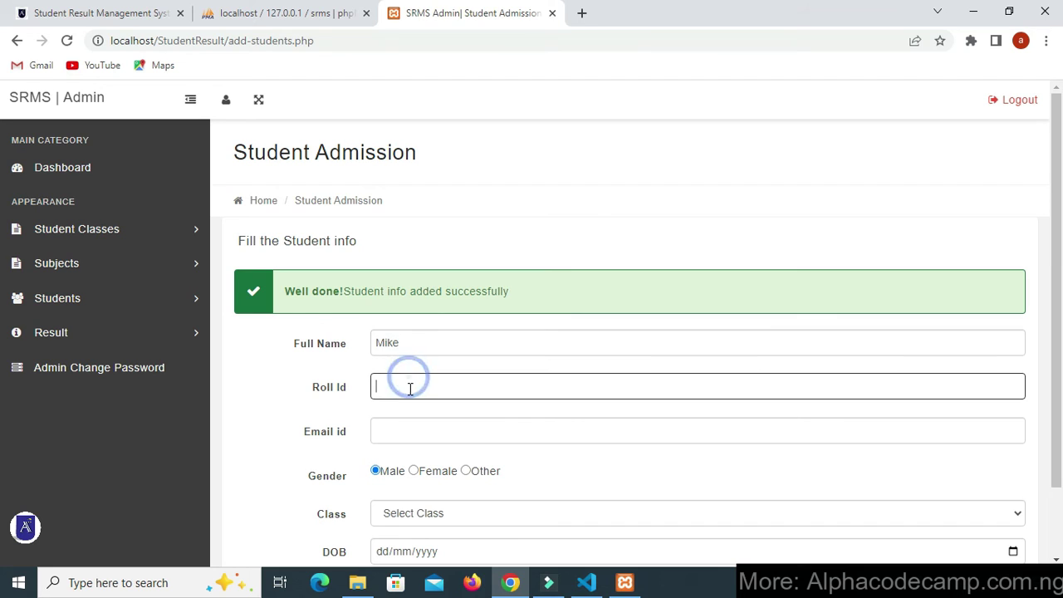
left_click(417, 441)
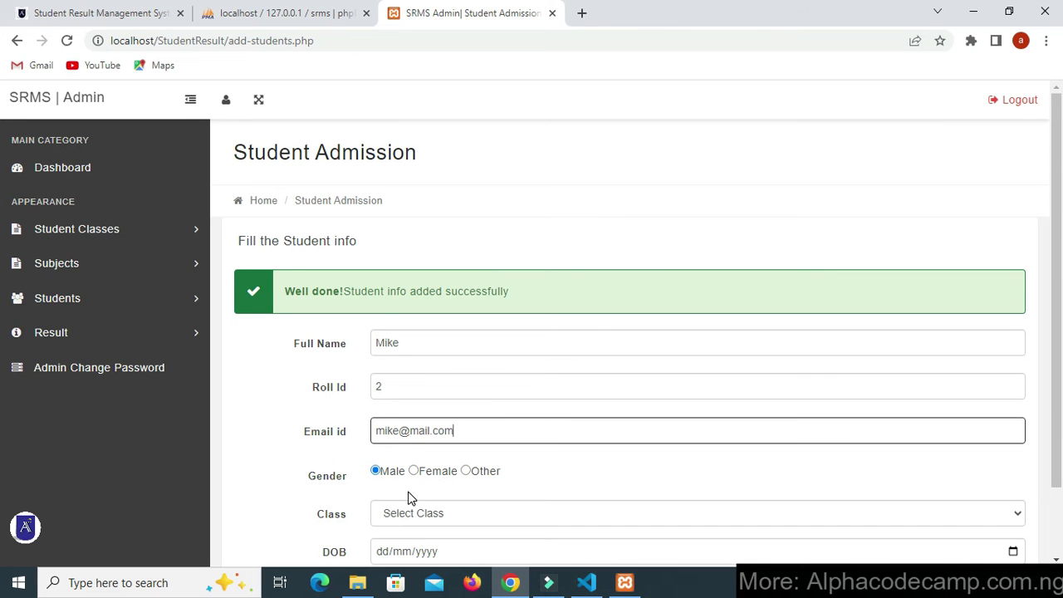
scroll(464, 462, "down", 1)
left_click(409, 428)
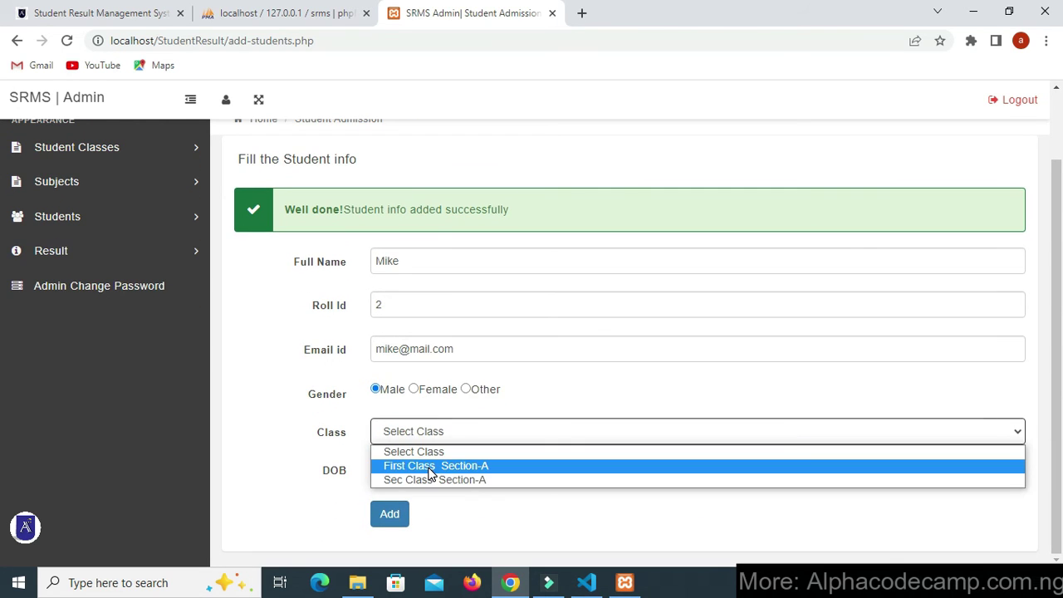
left_click(434, 481)
left_click(424, 470)
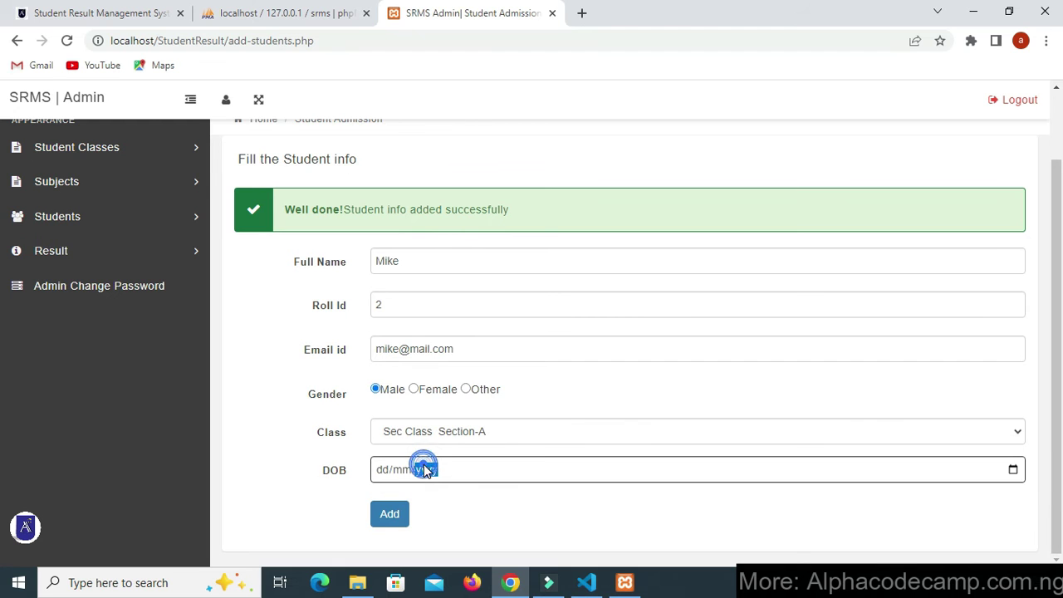
left_click(1014, 470)
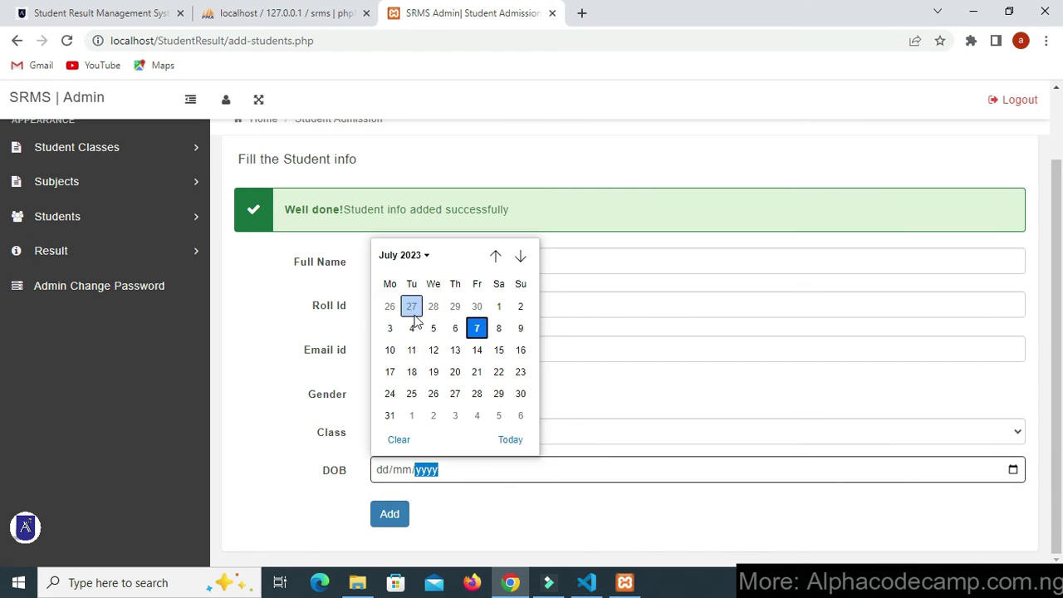
left_click(419, 349)
left_click(404, 510)
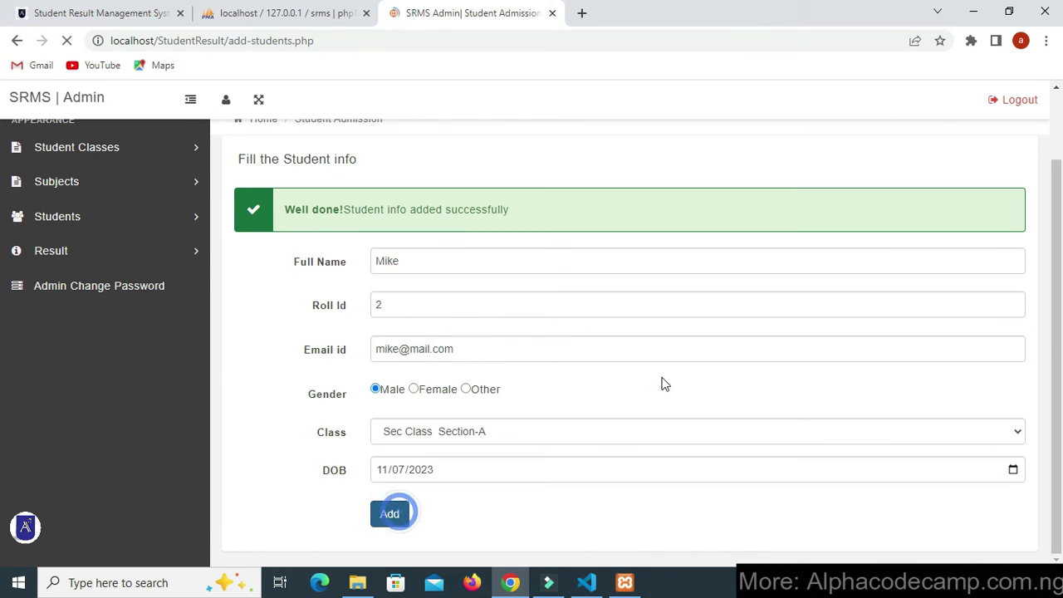
left_click(71, 304)
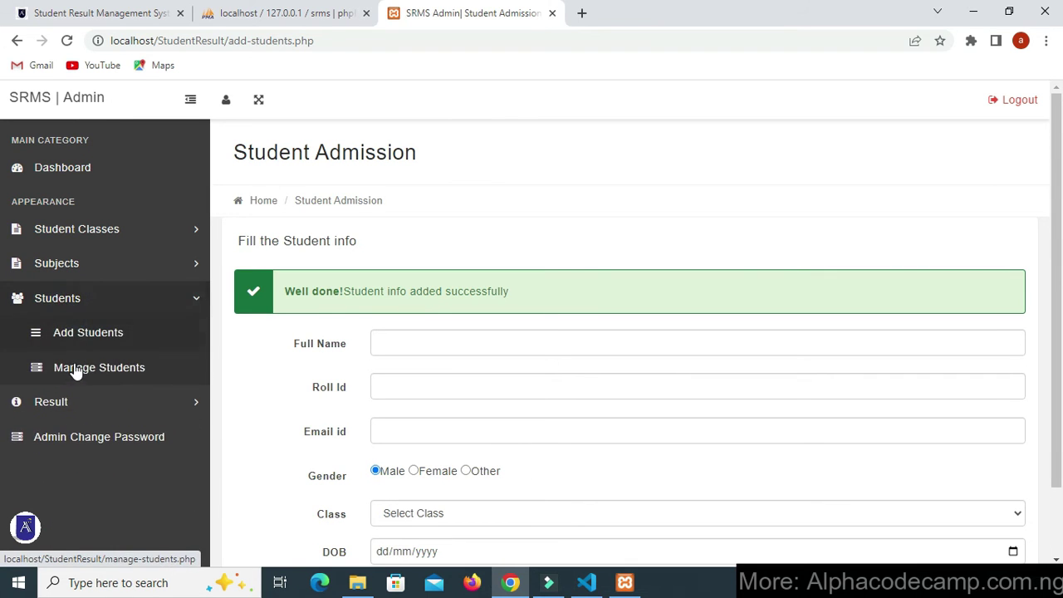
- View Manage Students listing both active students in First Class(A) and Sec Class(A)
left_click(73, 369)
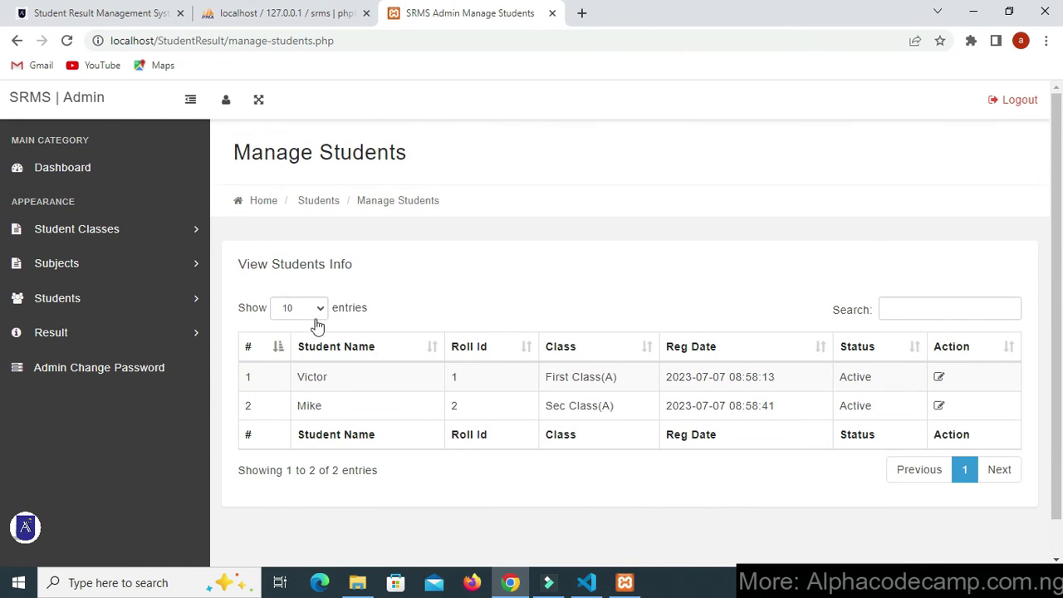
triple_click(240, 148)
left_click(458, 241)
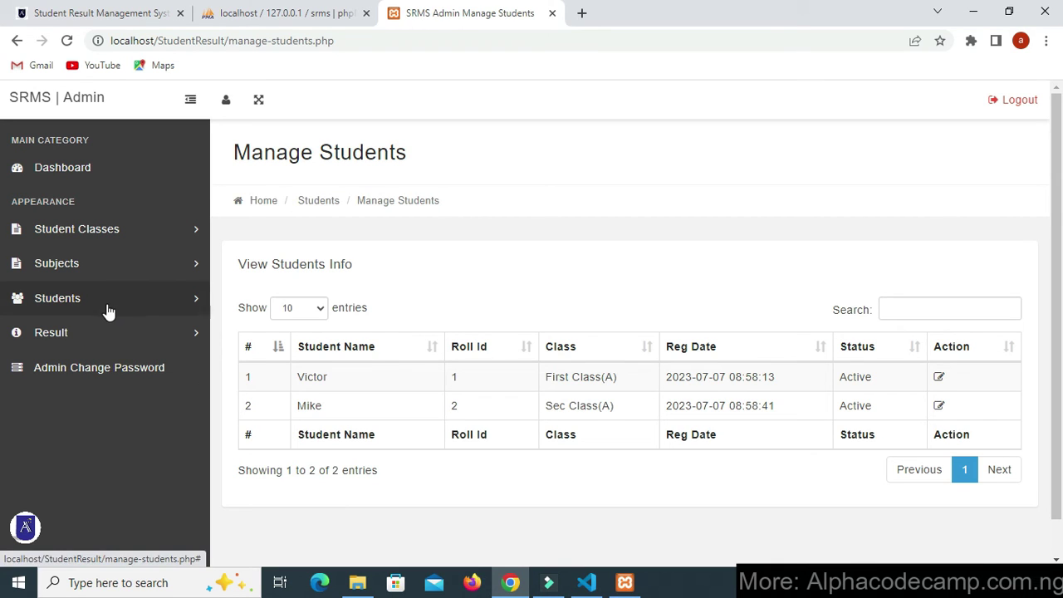
left_click(103, 332)
- On Declare Result, choose First Class Section-A and the student Victor
left_click(86, 369)
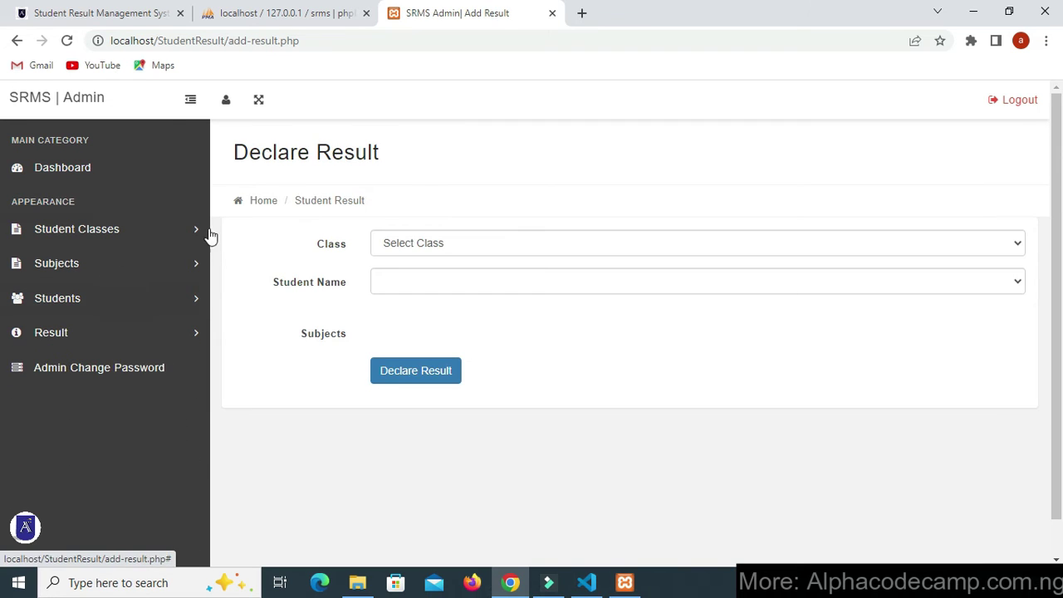
triple_click(236, 149)
left_click(375, 149)
left_click(444, 243)
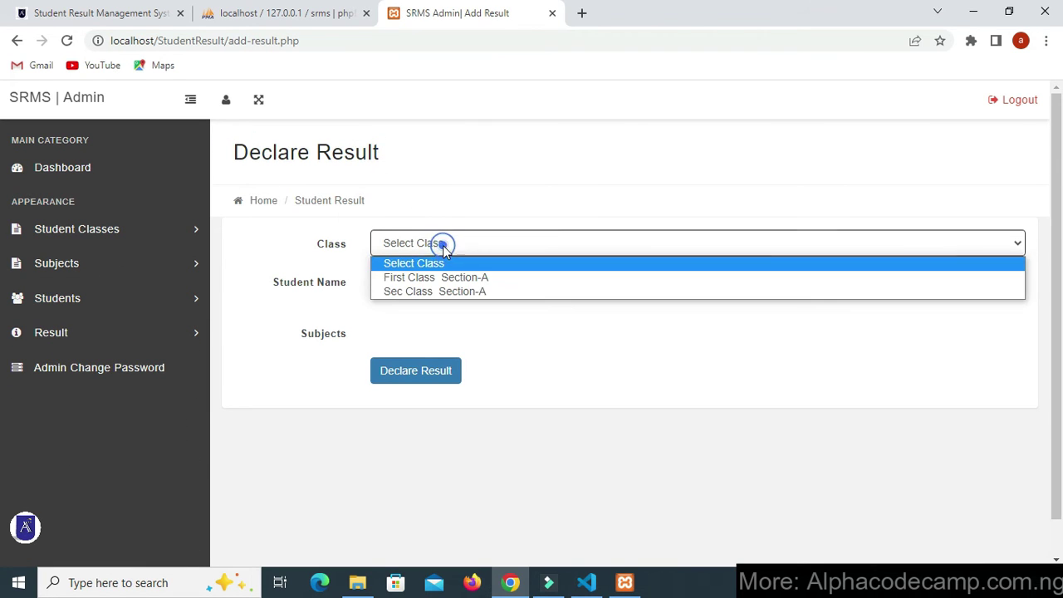
left_click(443, 284)
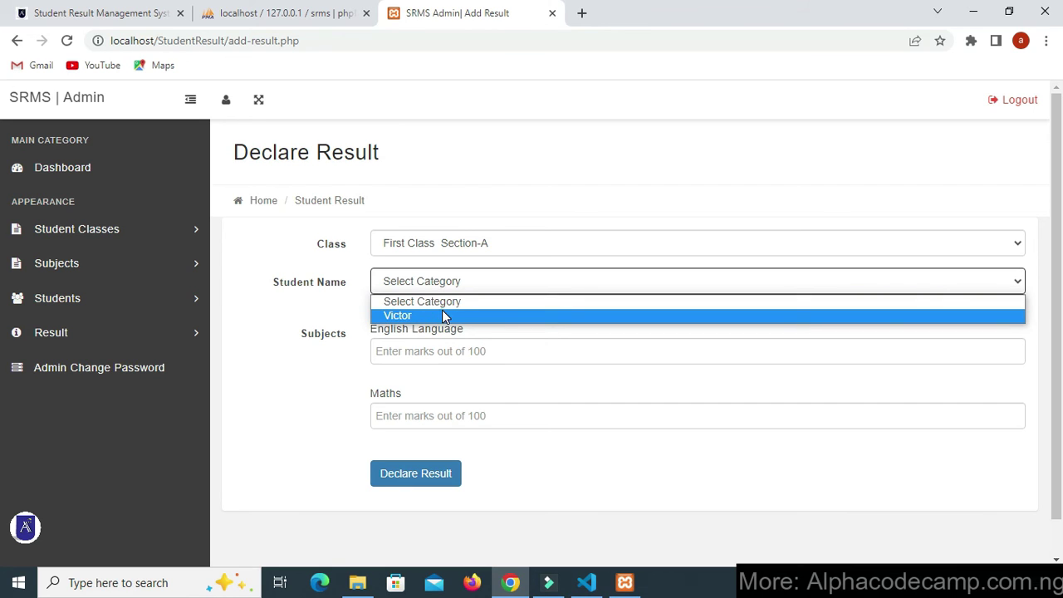
left_click(443, 315)
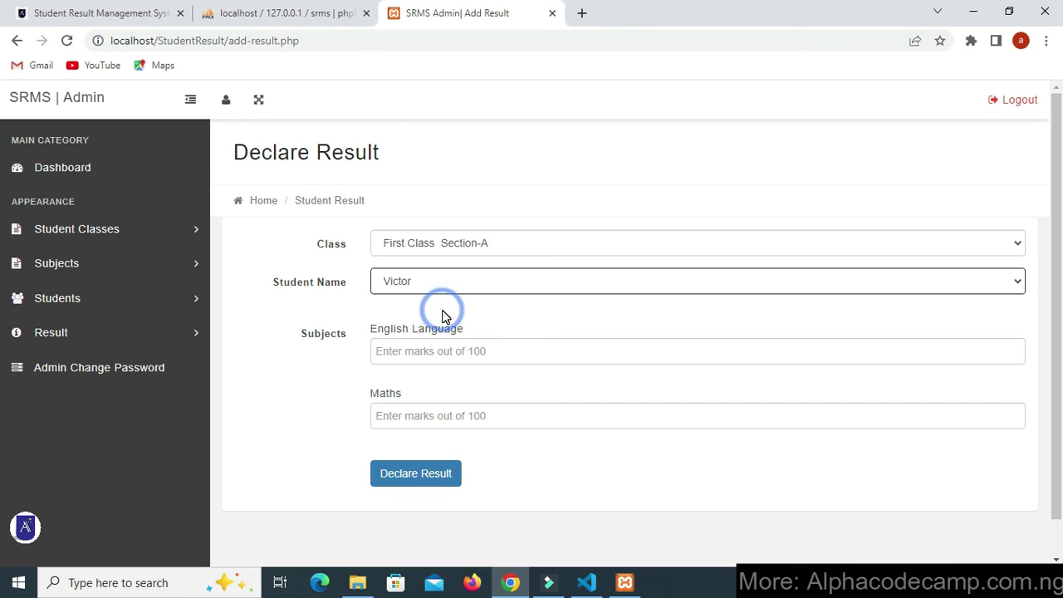
- Enter English Language 70 and Maths 80 and declare the result
left_click(414, 356)
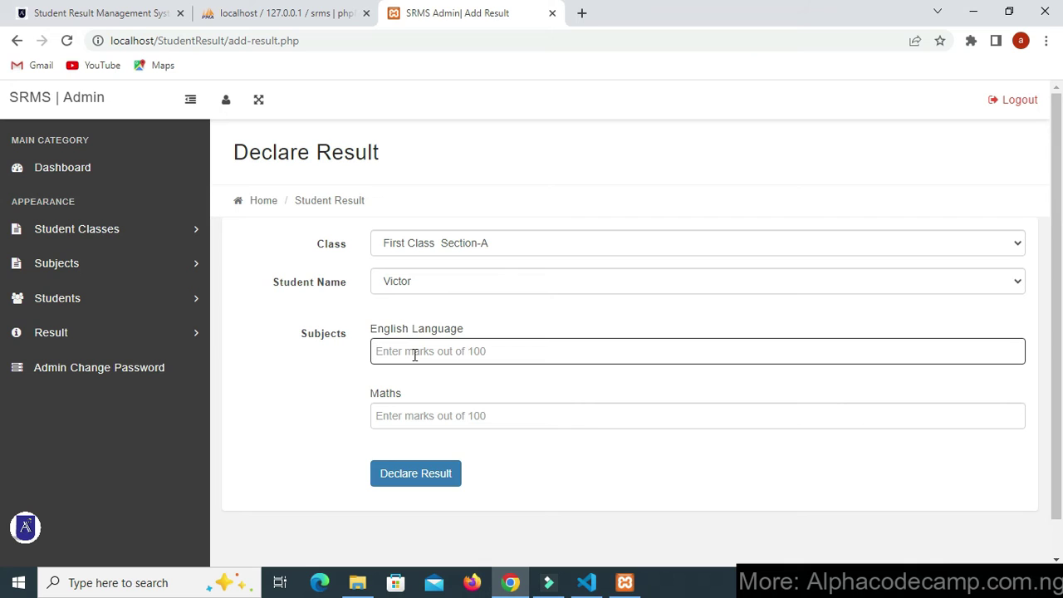
type("70")
left_click(404, 416)
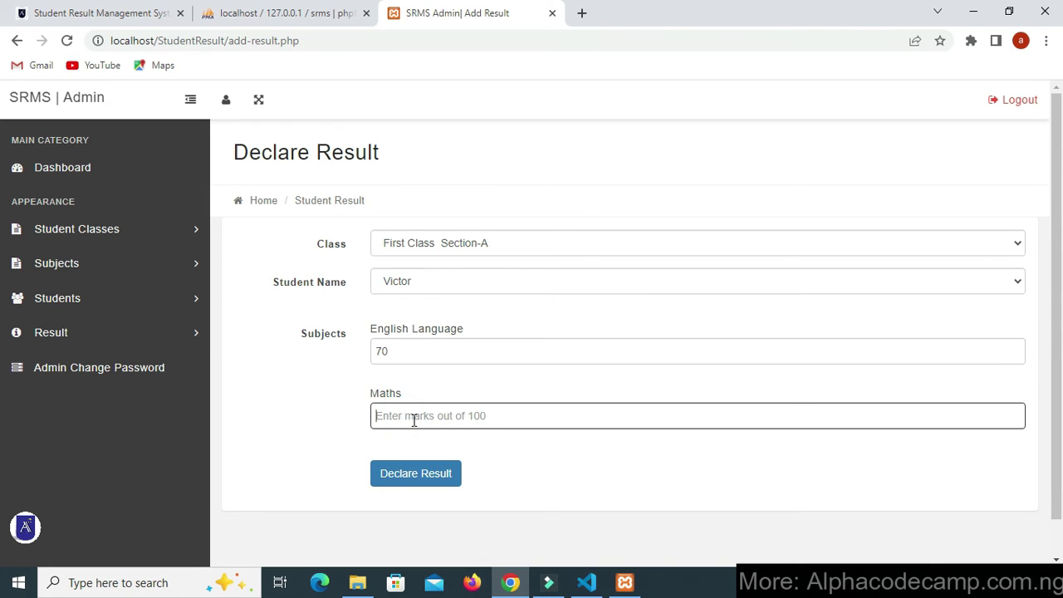
type("80")
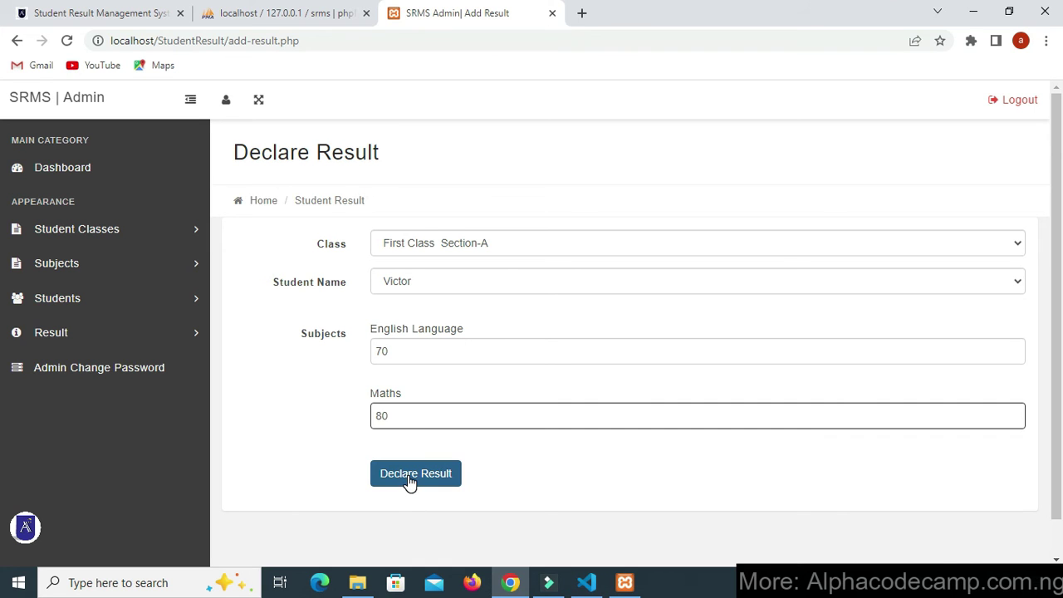
left_click(410, 480)
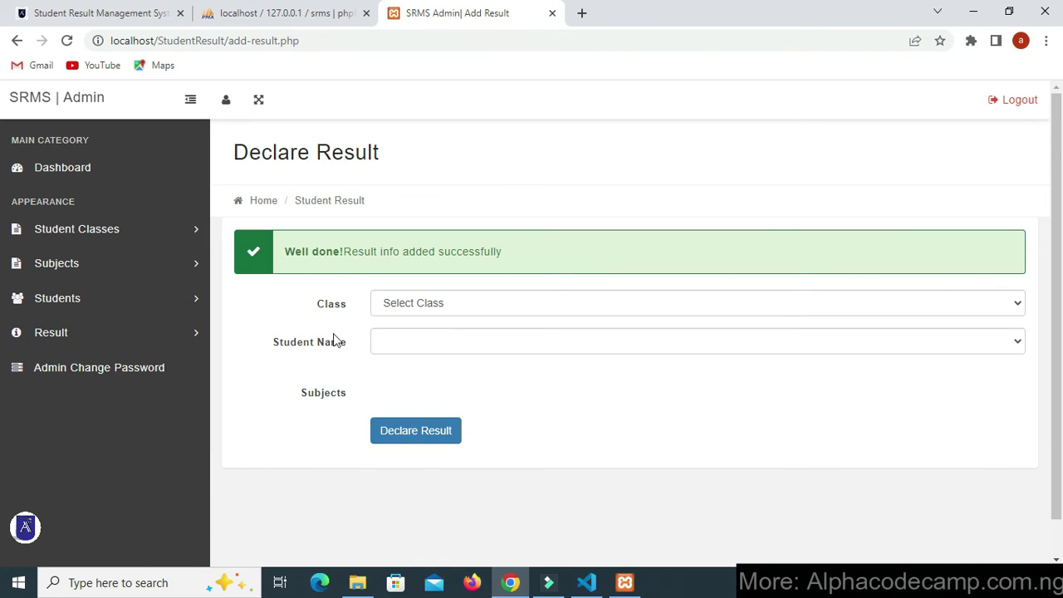
left_click_drag(347, 249, 517, 252)
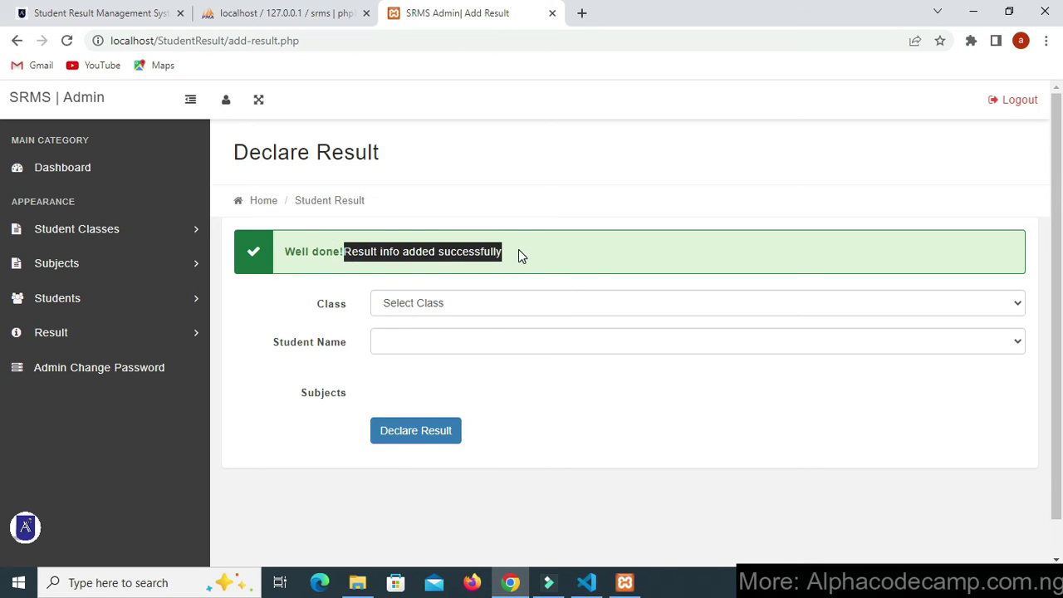
left_click(457, 249)
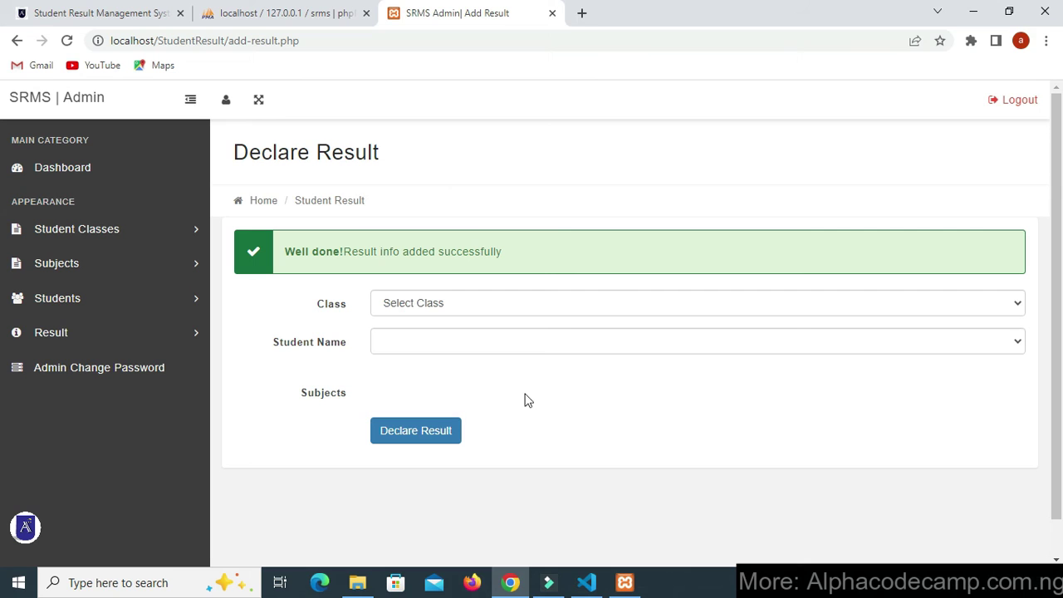
- Copy the SRMS page address and load it in a new Incognito window
left_click(340, 40)
right_click(142, 41)
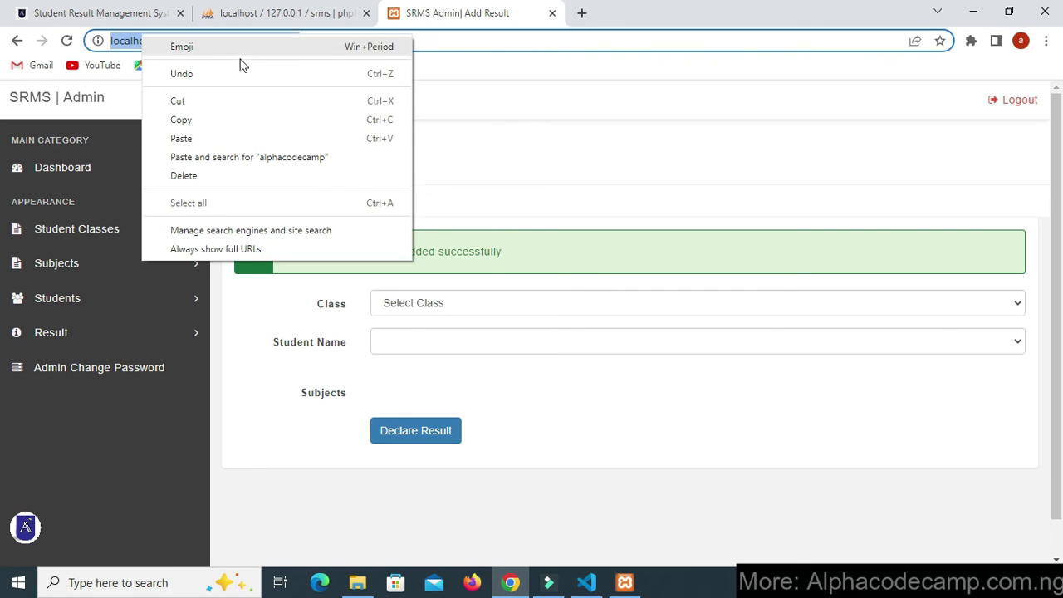
left_click(232, 124)
left_click(1047, 41)
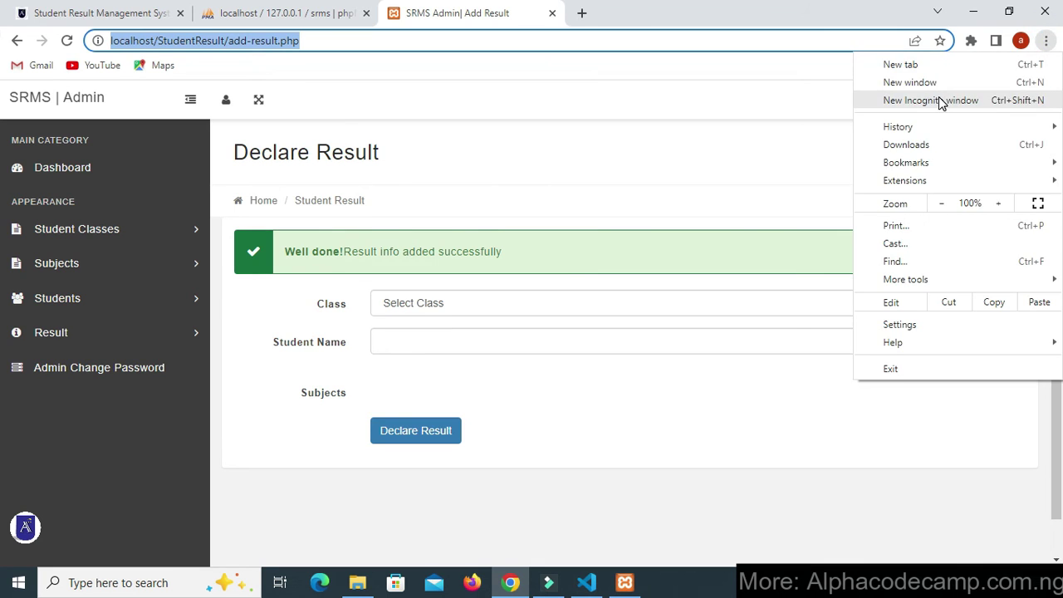
left_click(938, 99)
key("ctrl+v")
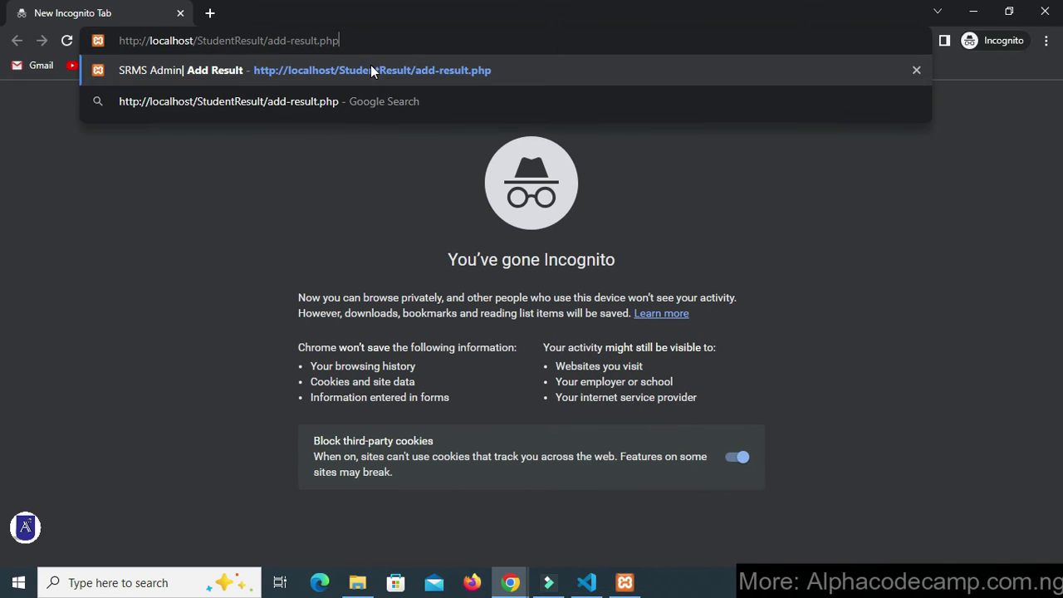
key("Return")
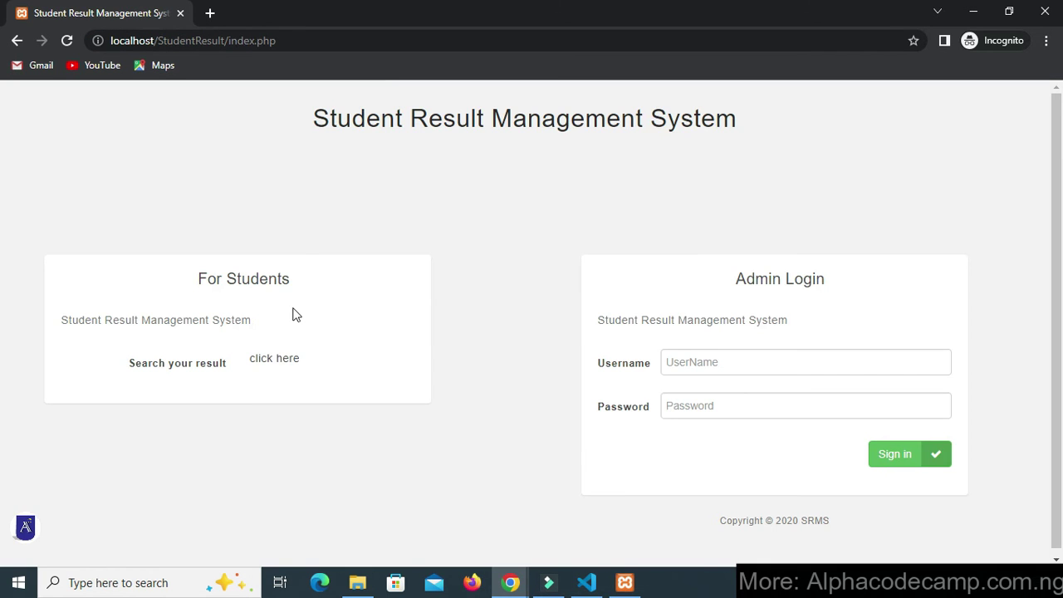
- As a student, search the result for Roll Id 1 in First Class Section-A
triple_click(187, 279)
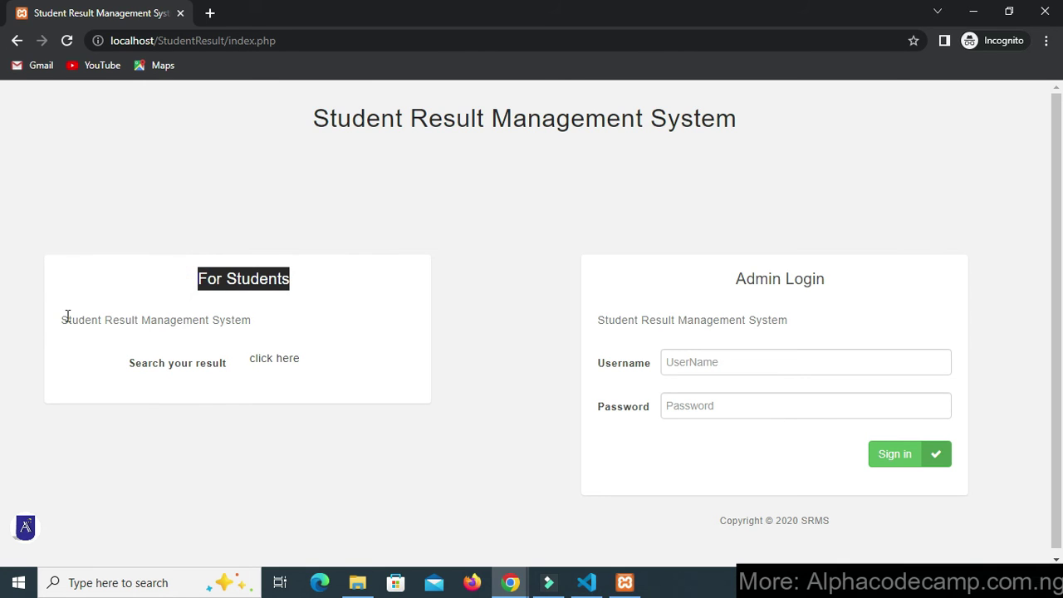
left_click_drag(67, 318, 321, 349)
left_click(304, 351)
left_click(280, 361)
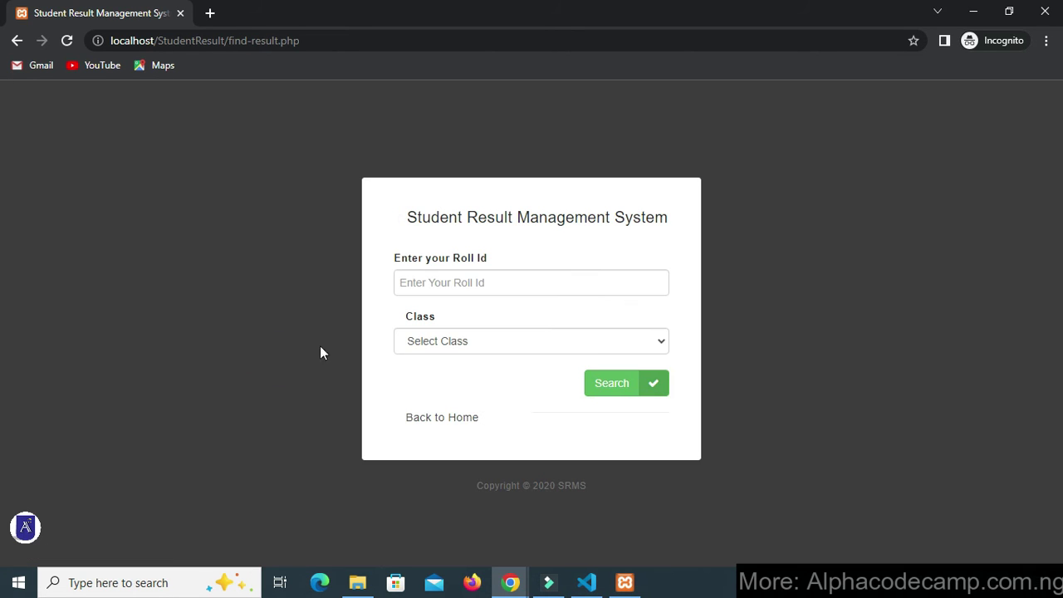
left_click(457, 284)
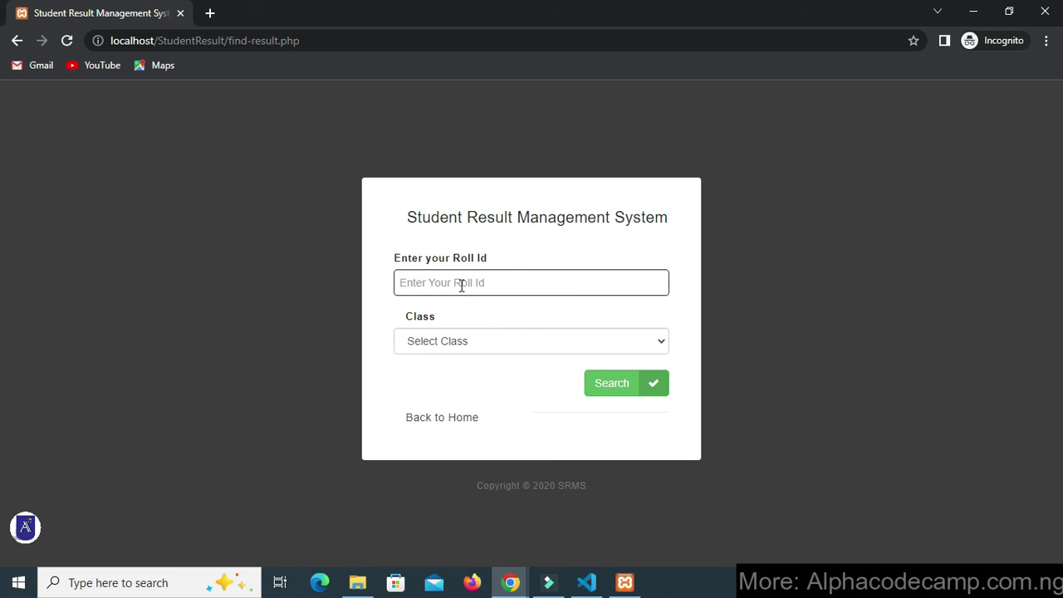
type("0")
key("BackSpace")
type("1")
left_click(474, 335)
left_click(477, 380)
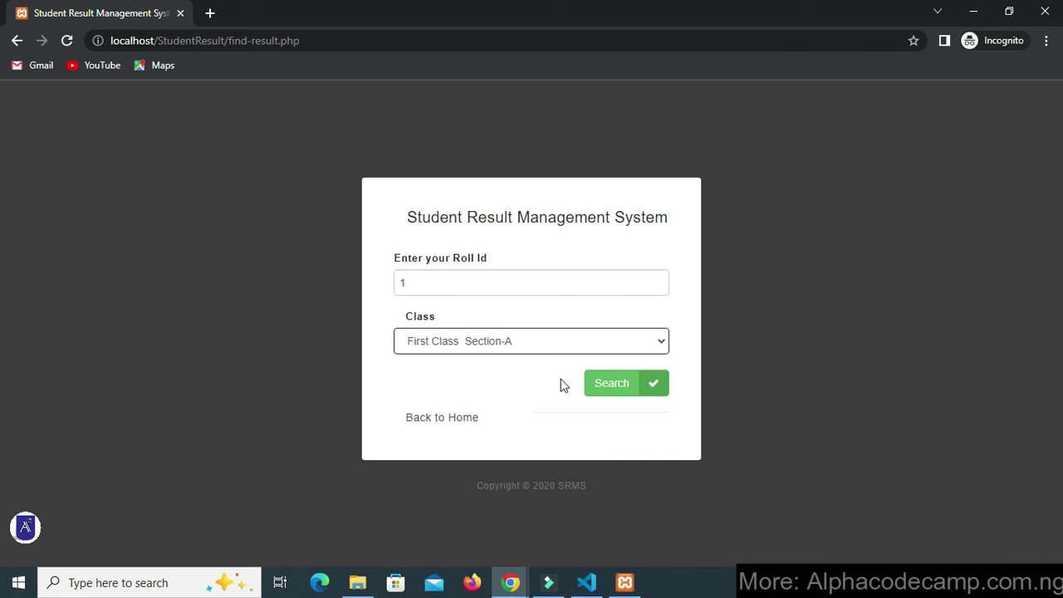
left_click(619, 392)
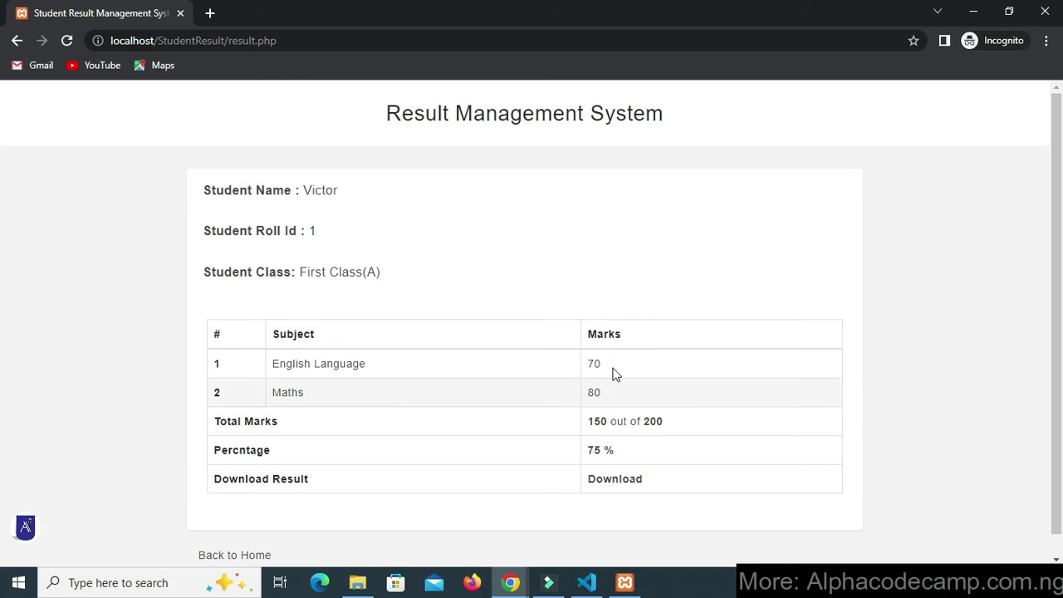
- Review the 150/200 (75%) result and download it as result.pdf
left_click_drag(205, 199, 356, 202)
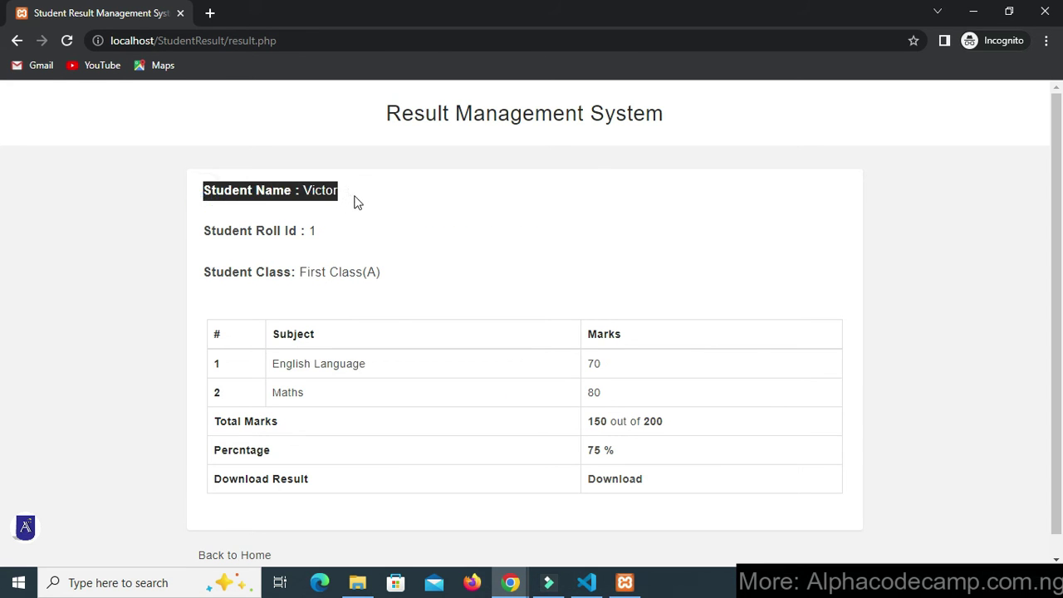
left_click(357, 202)
left_click_drag(209, 233, 320, 237)
left_click(320, 234)
scroll(466, 283, "down", 1)
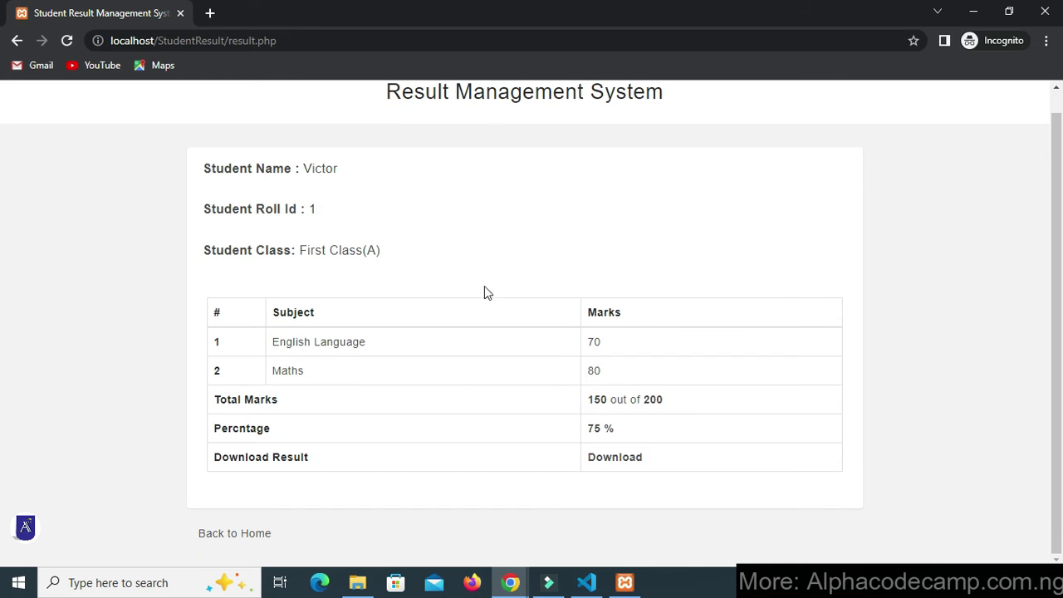
left_click(621, 470)
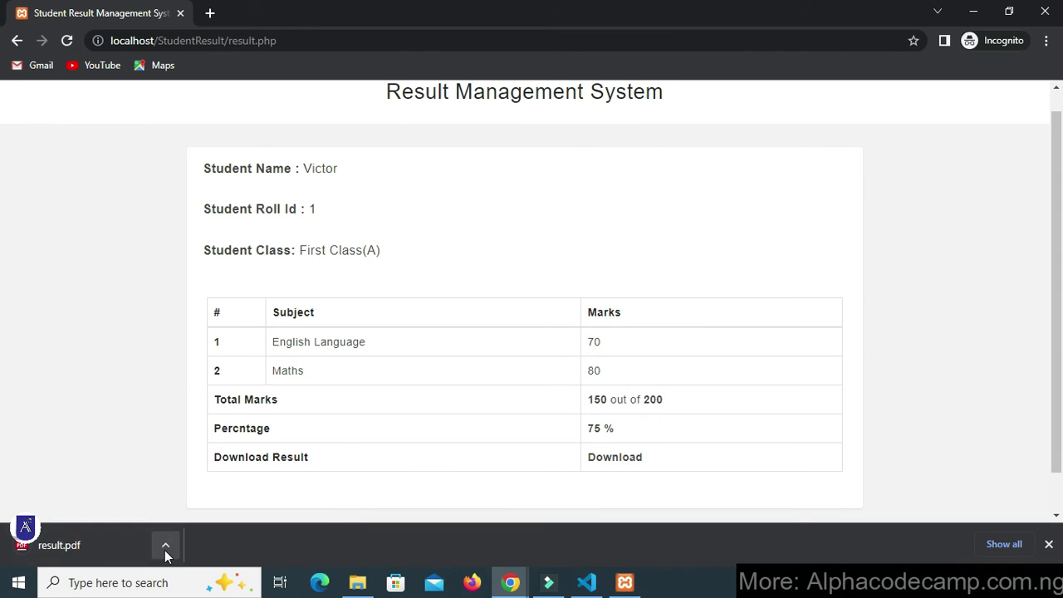
left_click(166, 545)
left_click(860, 396)
scroll(532, 413, "down", 1)
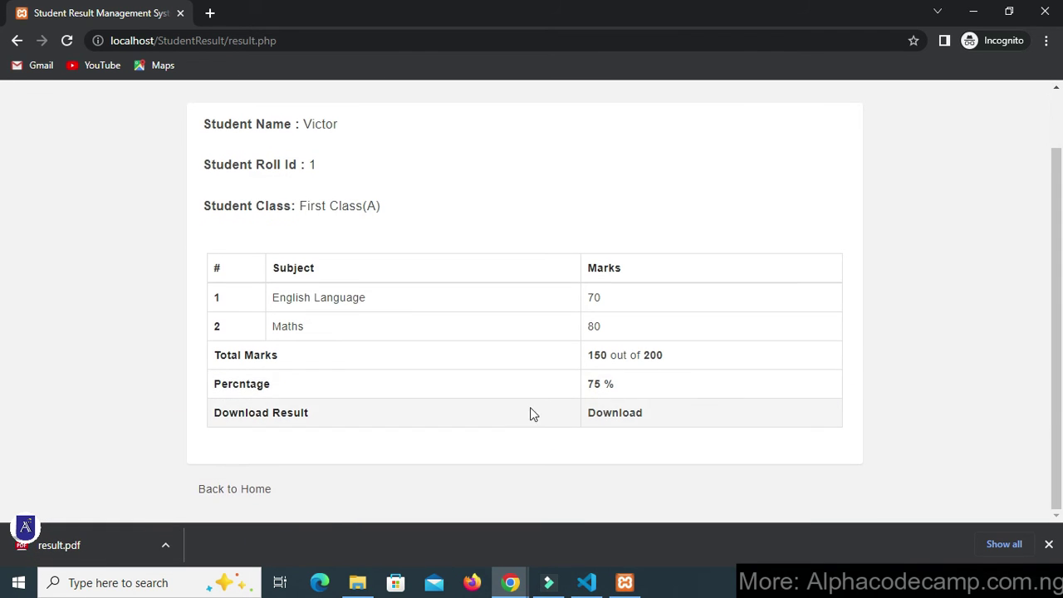
scroll(633, 410, "up", 2)
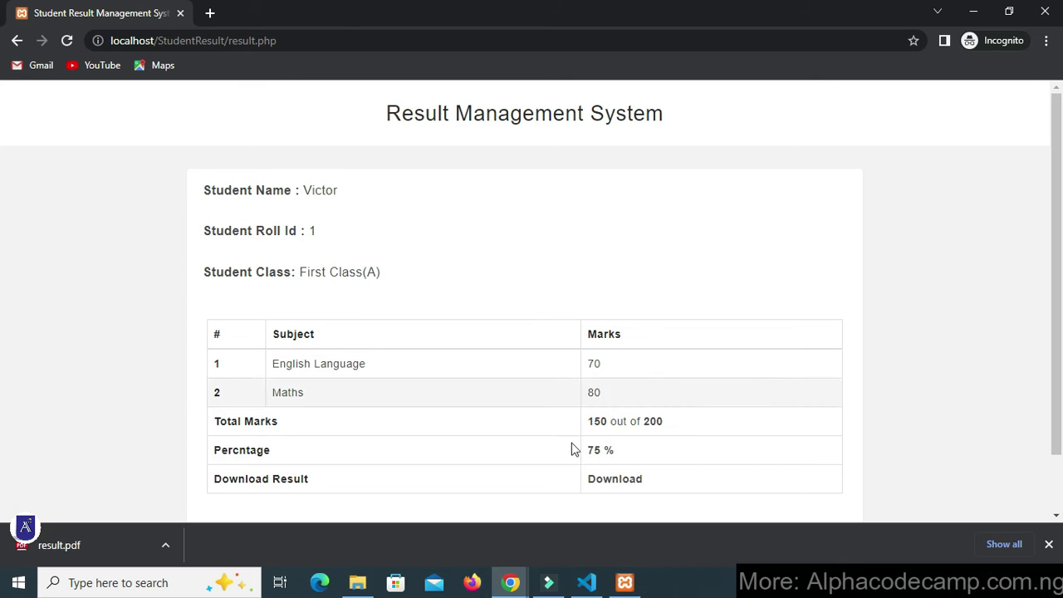
left_click(510, 585)
- In the admin window, declare Mike's Sec Class Section-A Maths mark of 30
left_click(473, 541)
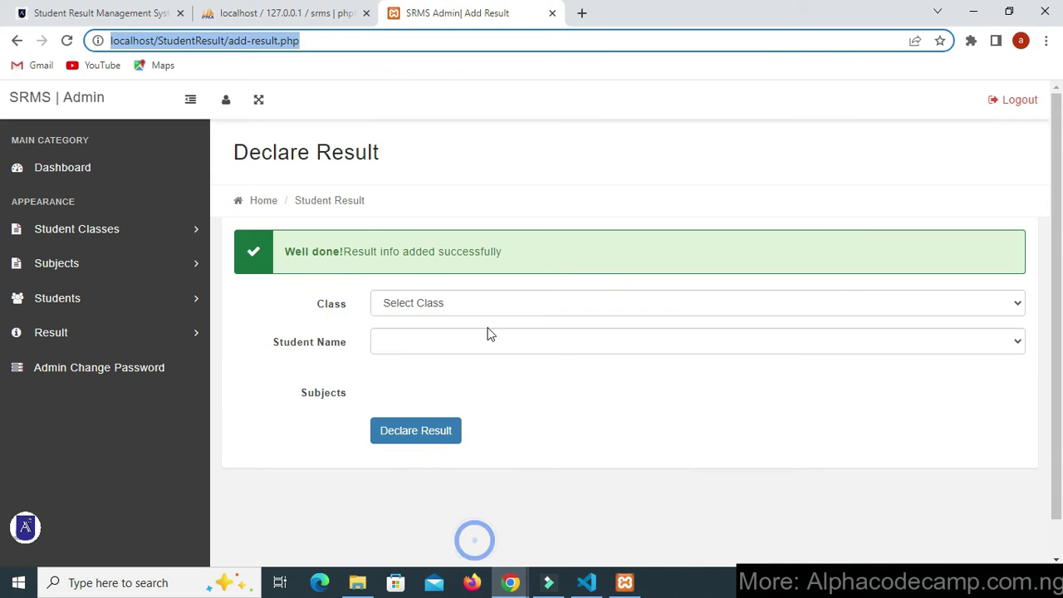
left_click(419, 302)
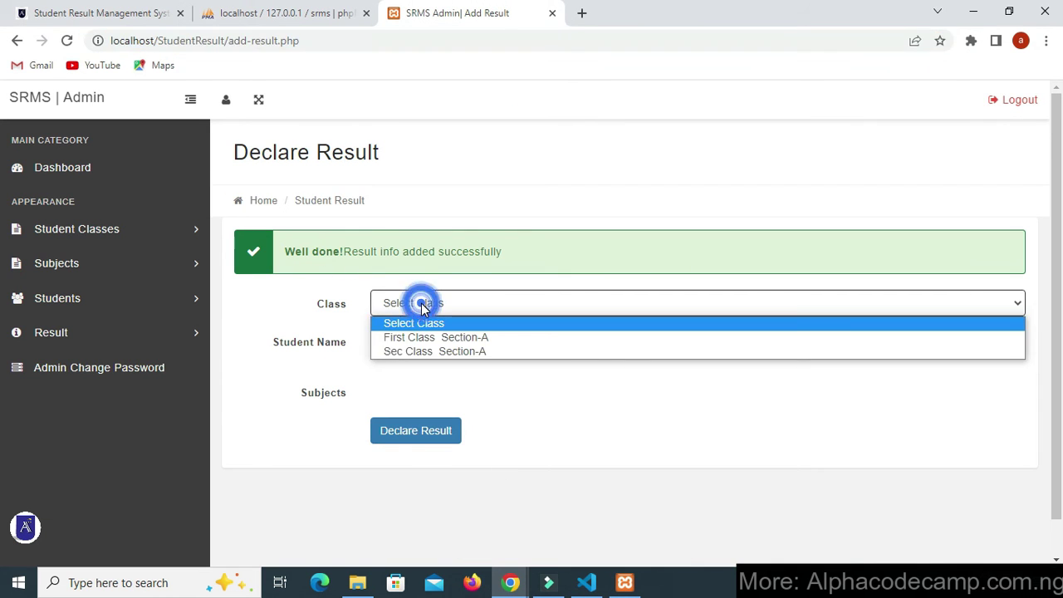
left_click(424, 351)
left_click(424, 334)
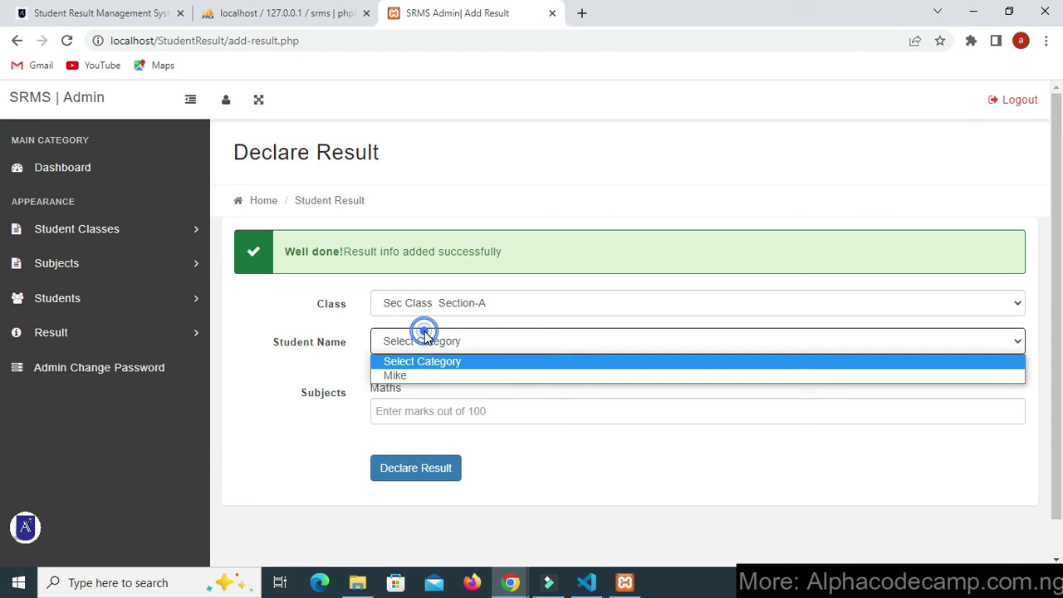
left_click(411, 375)
left_click(401, 412)
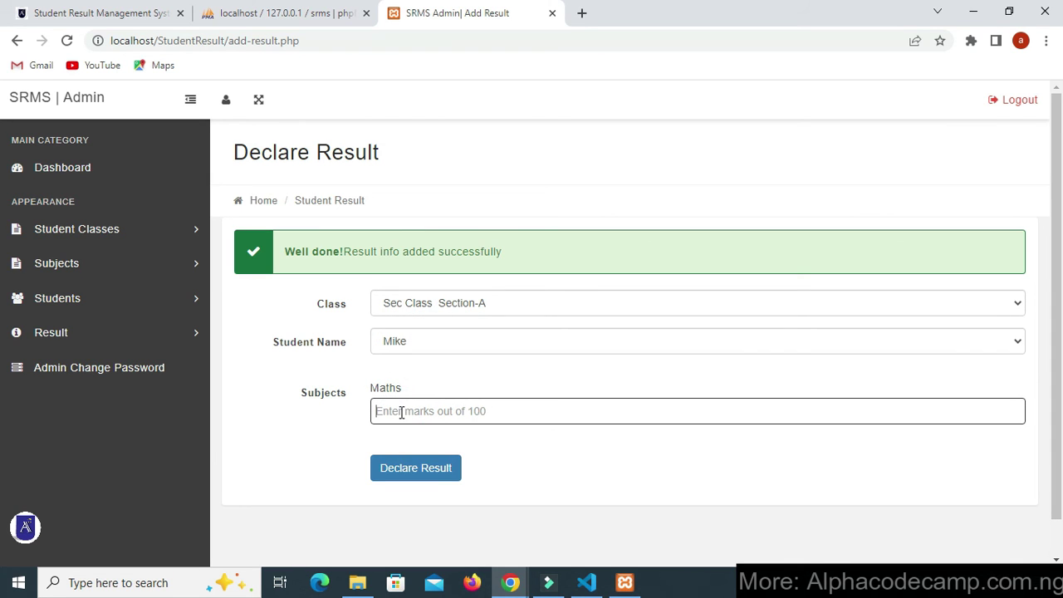
type("30")
left_click(413, 468)
- Go to Result > Manage Result
scroll(391, 449, "down", 1)
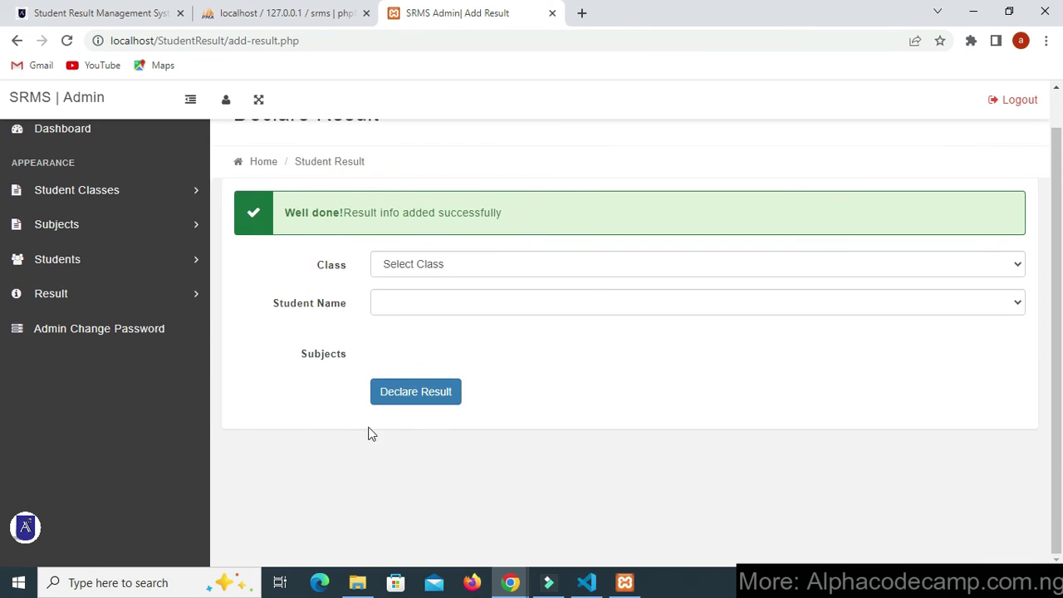
scroll(371, 435, "up", 1)
left_click(103, 333)
left_click(104, 402)
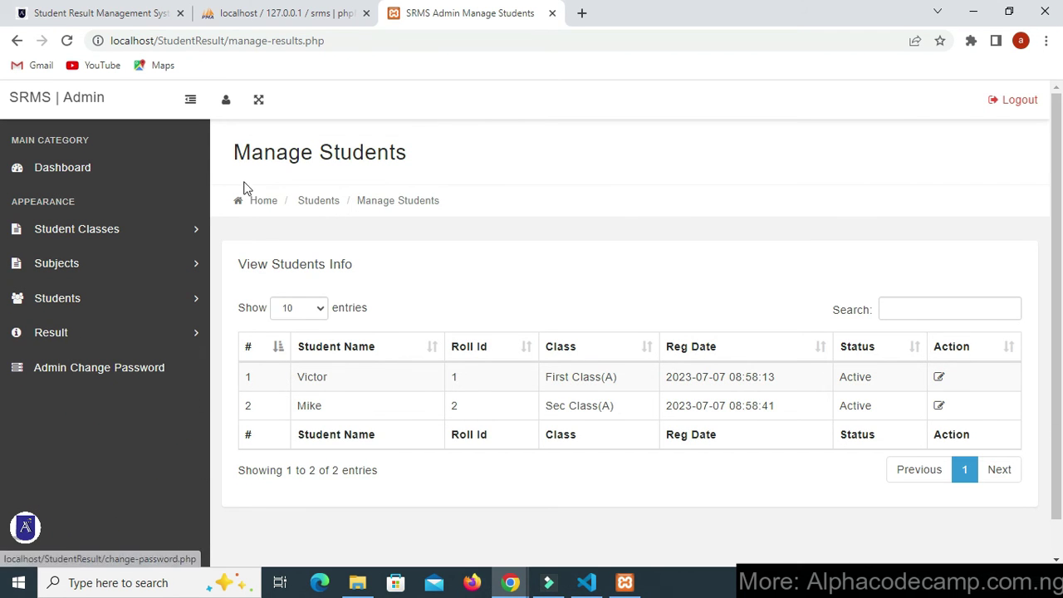
- Open Victor's result for editing from the Manage Result list
left_click_drag(244, 184, 284, 173)
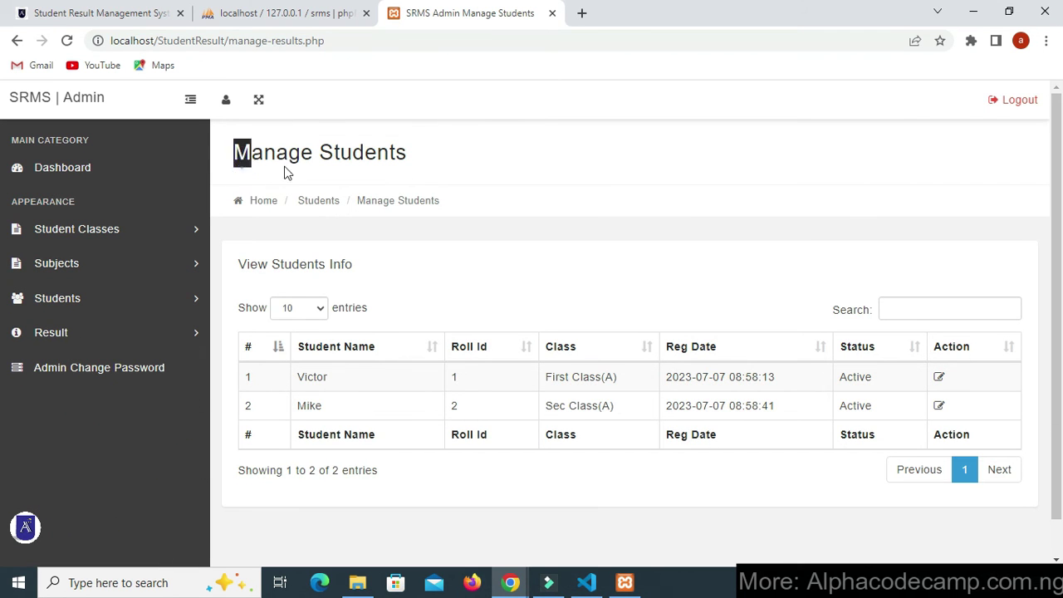
left_click_drag(437, 288, 340, 398)
scroll(375, 387, "down", 1)
left_click(384, 511)
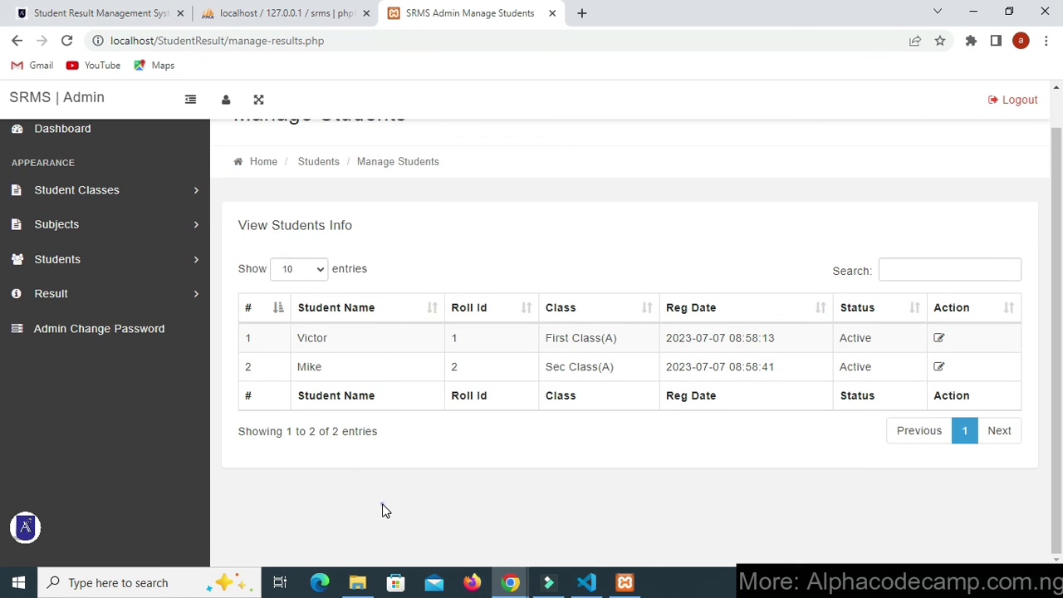
left_click(938, 340)
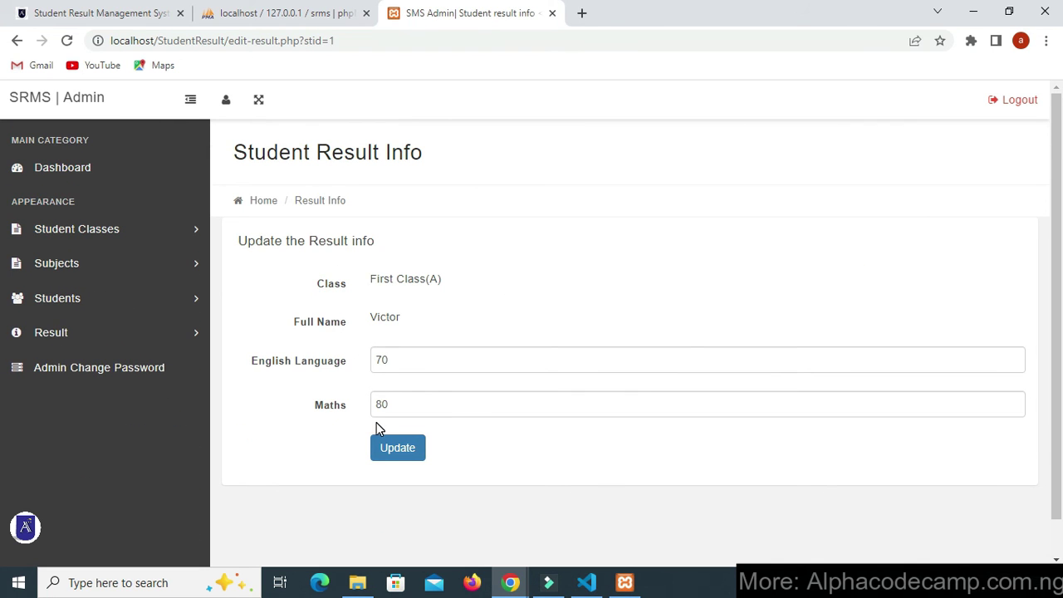
- Update Victor's Maths mark to 60, then go to Admin Change Password
scroll(347, 421, "down", 1)
scroll(349, 424, "up", 1)
left_click(388, 404)
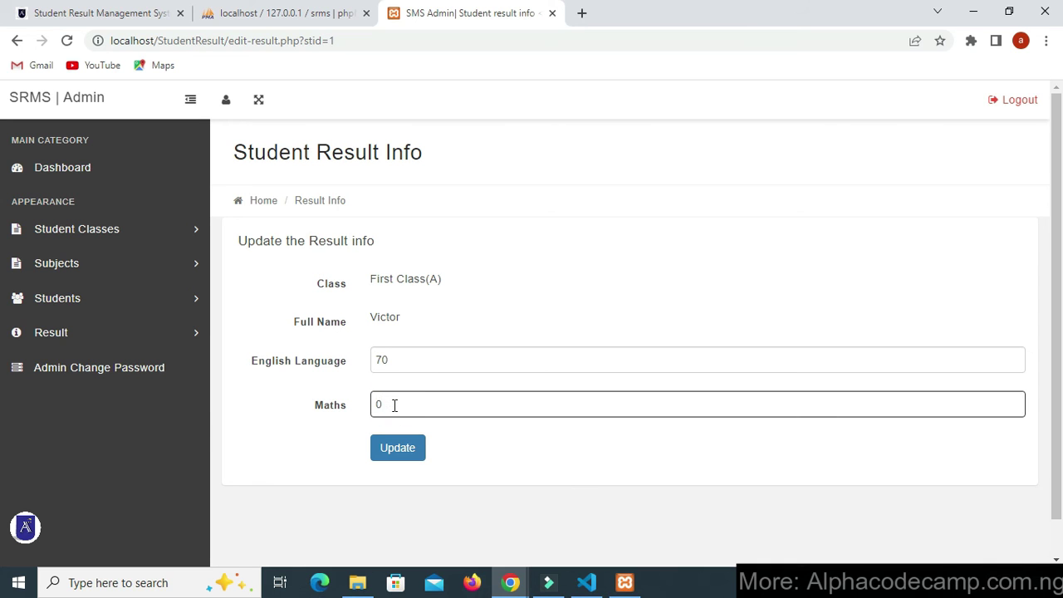
left_click(389, 453)
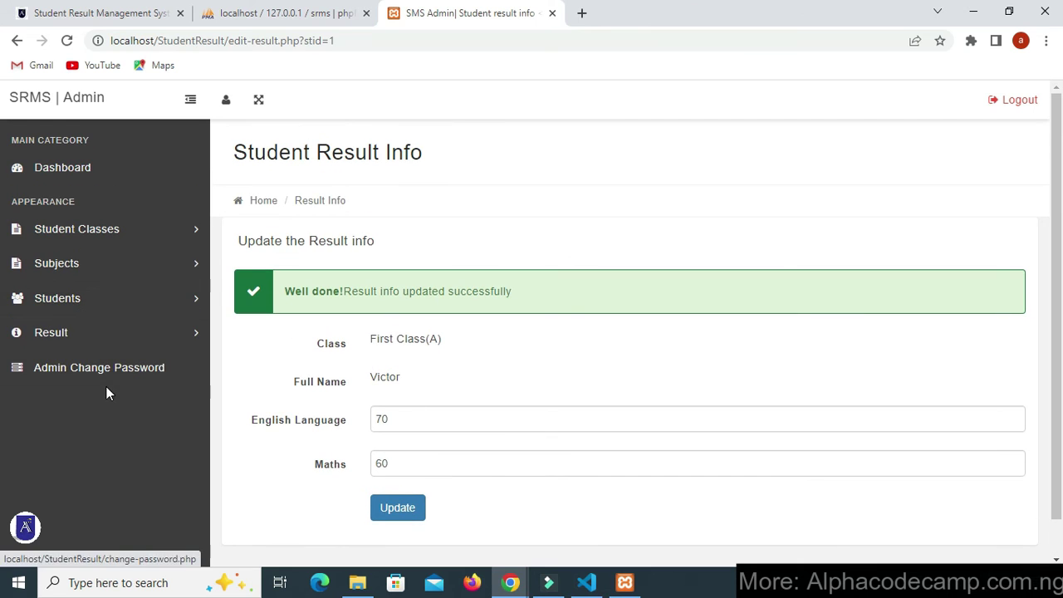
left_click(116, 376)
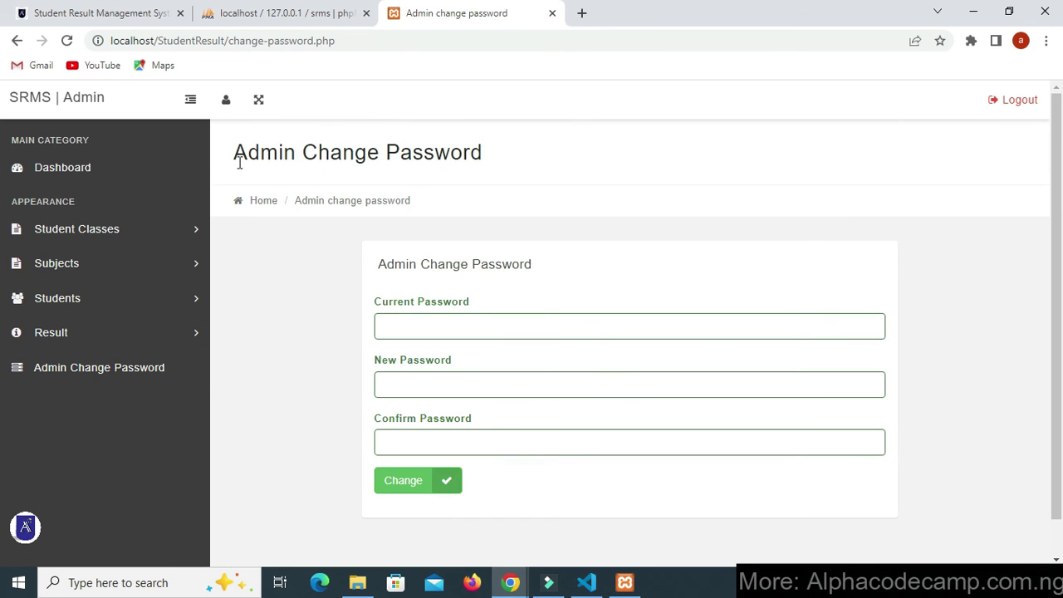
- Check roll id 2's row under Students > Manage Students, then switch to the incognito result window
left_click_drag(231, 162, 490, 162)
left_click(468, 290)
scroll(468, 290, "down", 1)
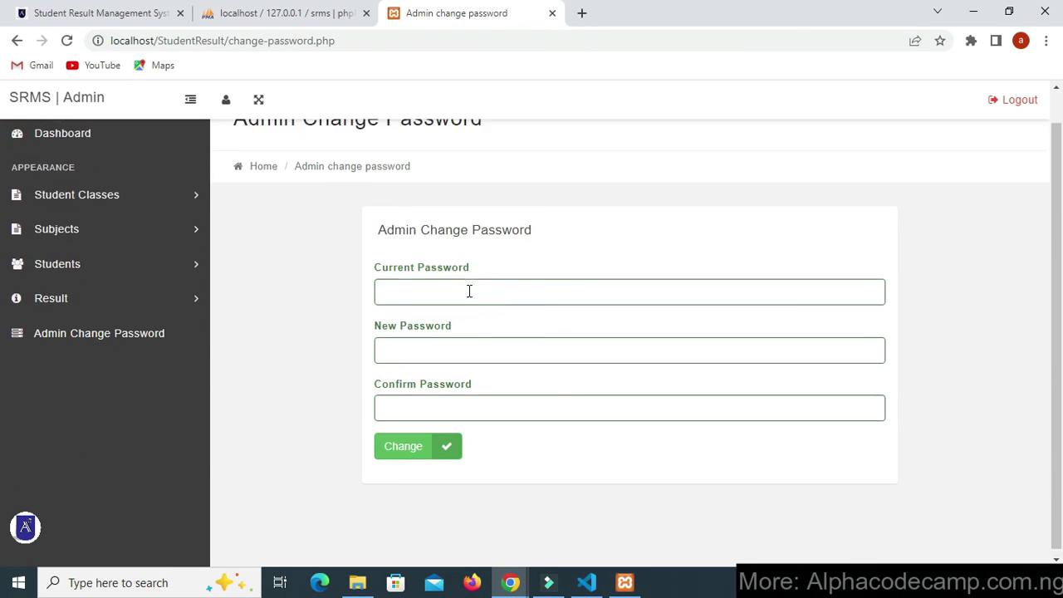
scroll(125, 297, "up", 1)
left_click(109, 304)
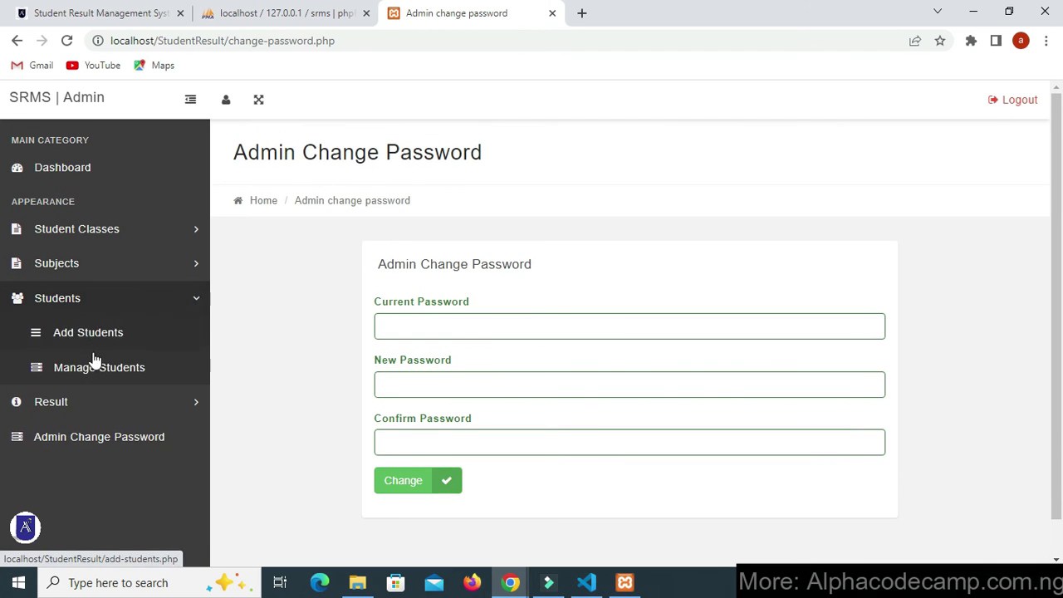
left_click(88, 371)
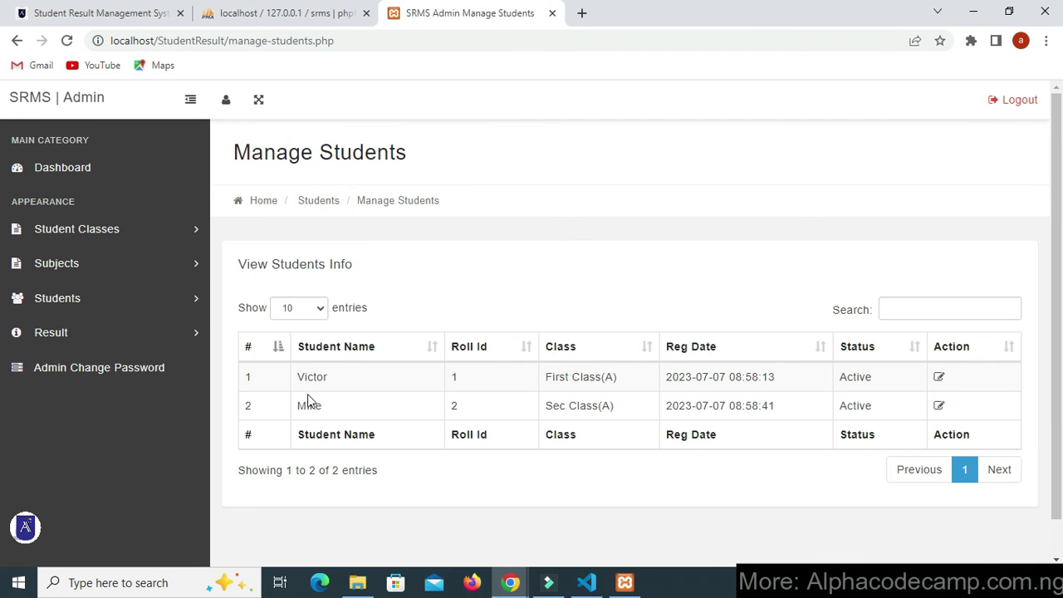
left_click_drag(295, 412, 375, 412)
double_click(454, 406)
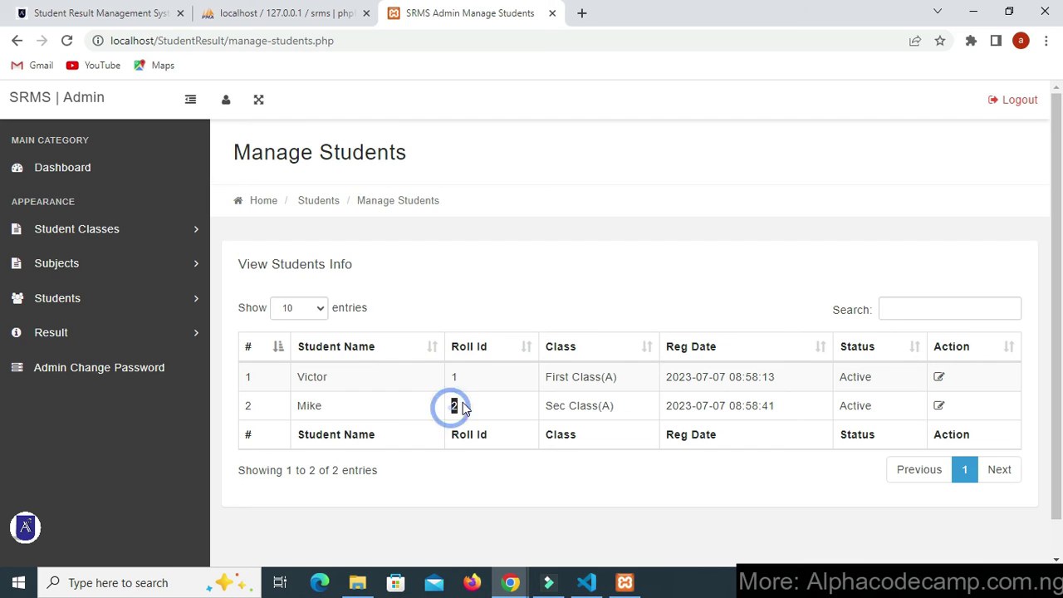
left_click(551, 407)
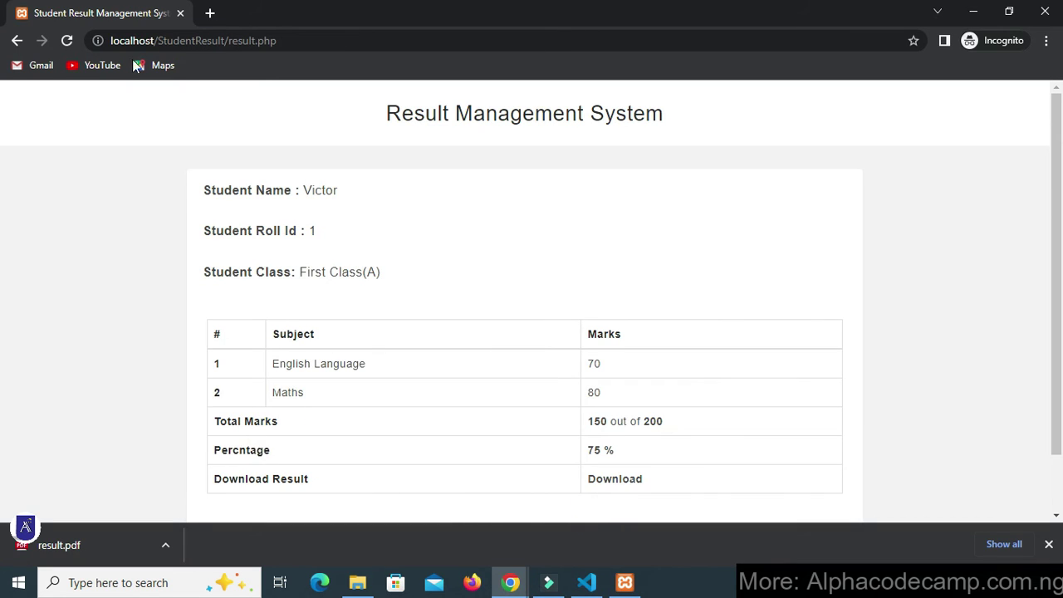
- Enter Roll Id 2 on the find-result form, checking the student's class in the admin list
left_click(16, 40)
left_click(473, 284)
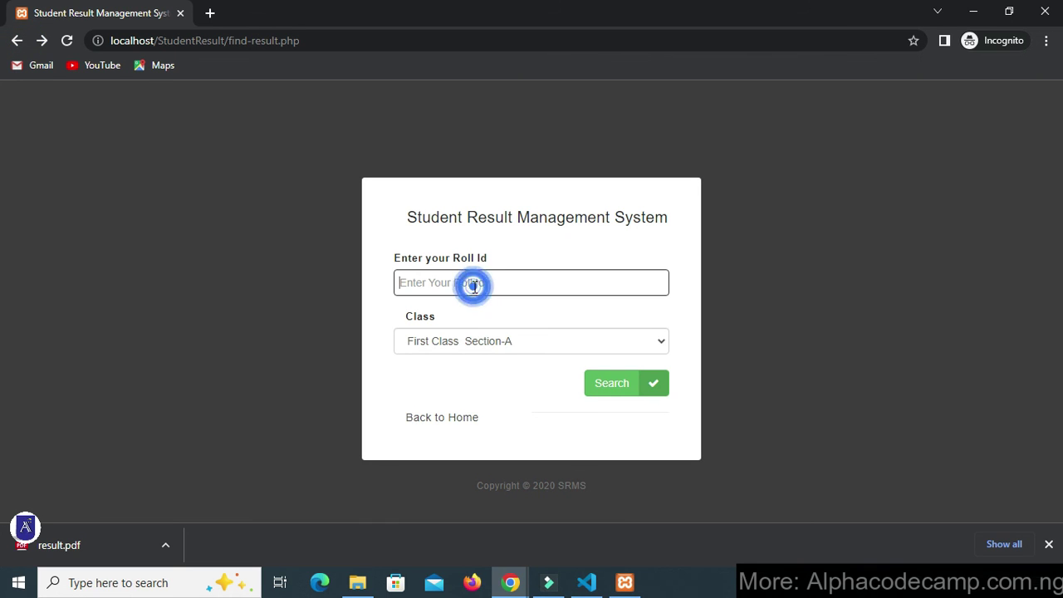
type("2")
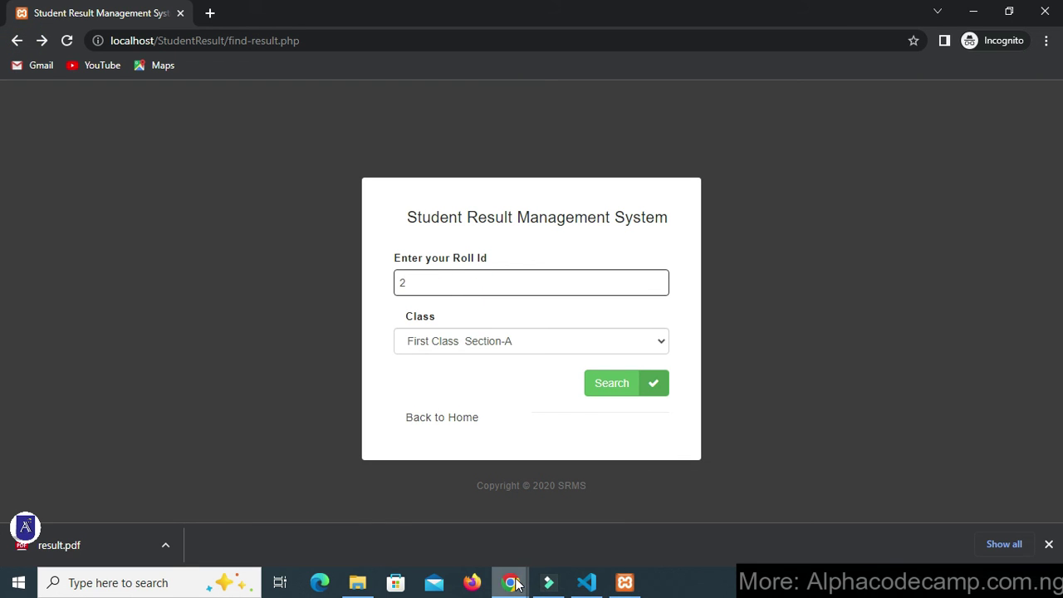
mouse_move(516, 584)
left_click(460, 542)
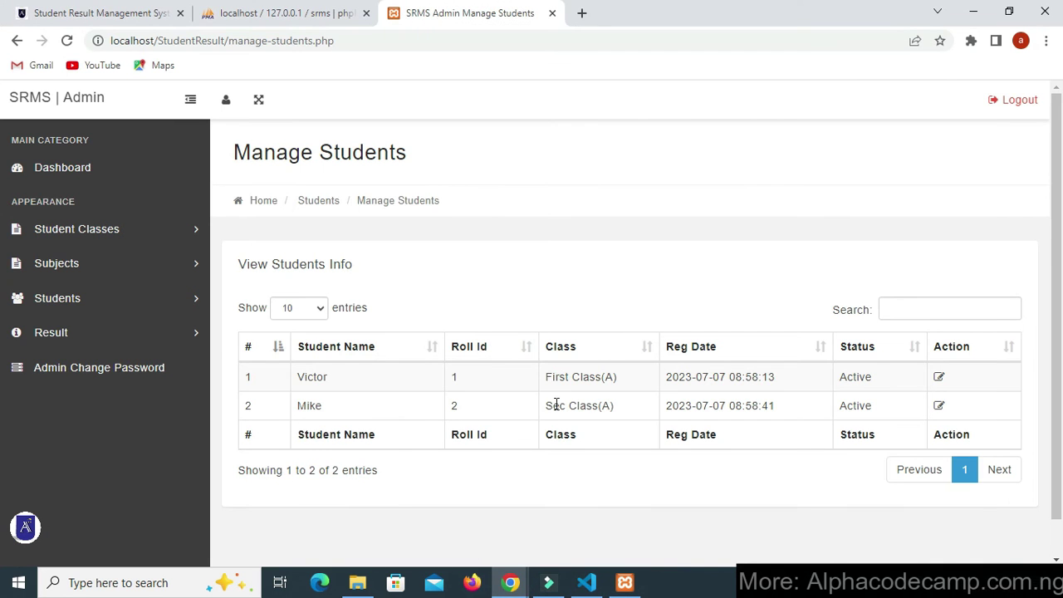
left_click_drag(547, 406, 597, 407)
mouse_move(511, 581)
left_click(527, 517)
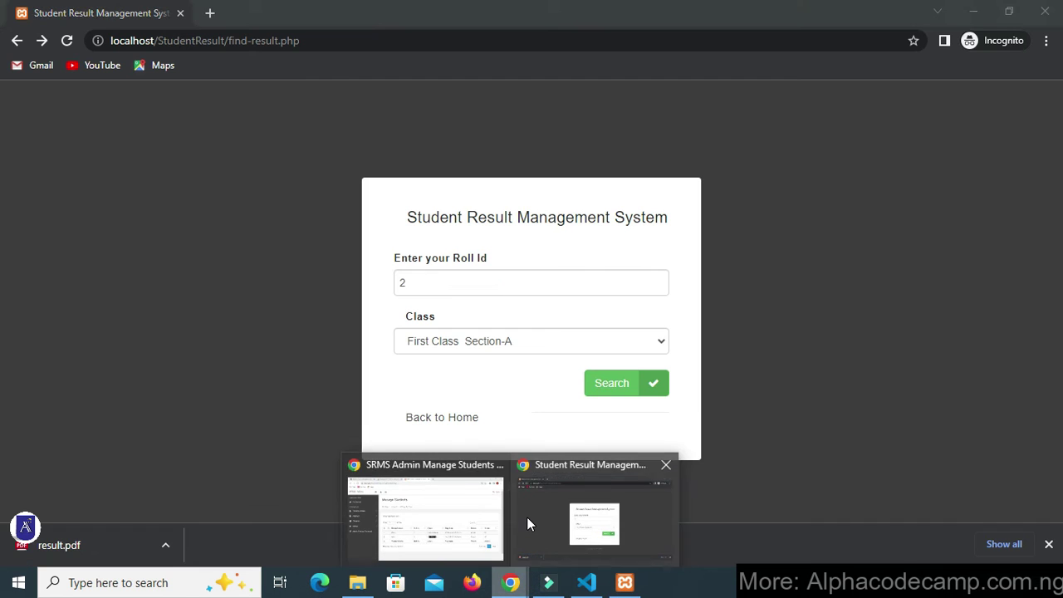
- Search with Sec Class Section-A, showing Maths 30 and 30/100 (30%)
left_click(458, 341)
left_click(447, 389)
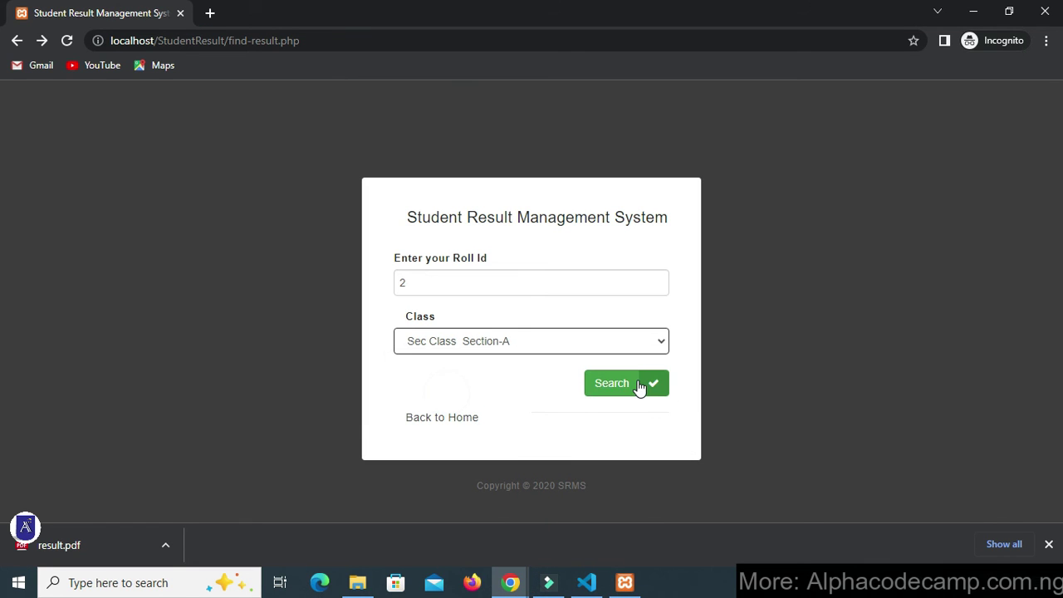
left_click(639, 388)
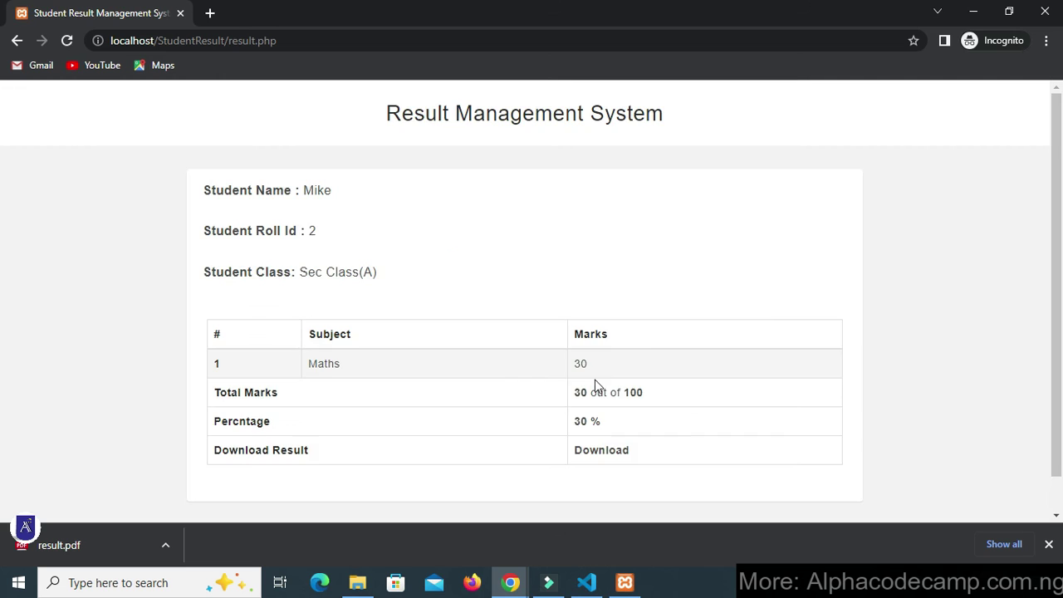
scroll(332, 339, "down", 1)
double_click(310, 326)
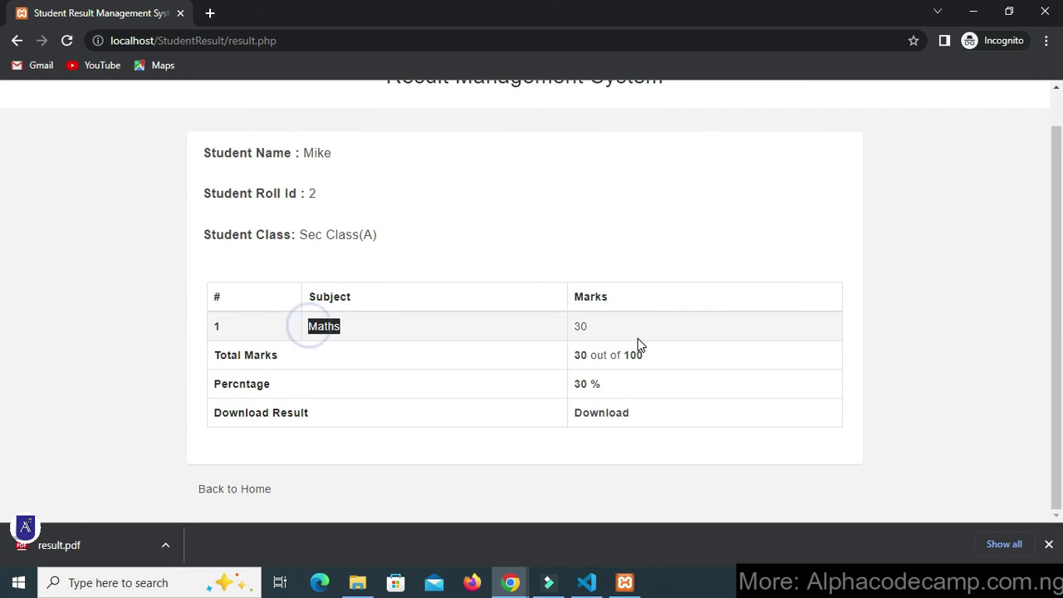
left_click(611, 330)
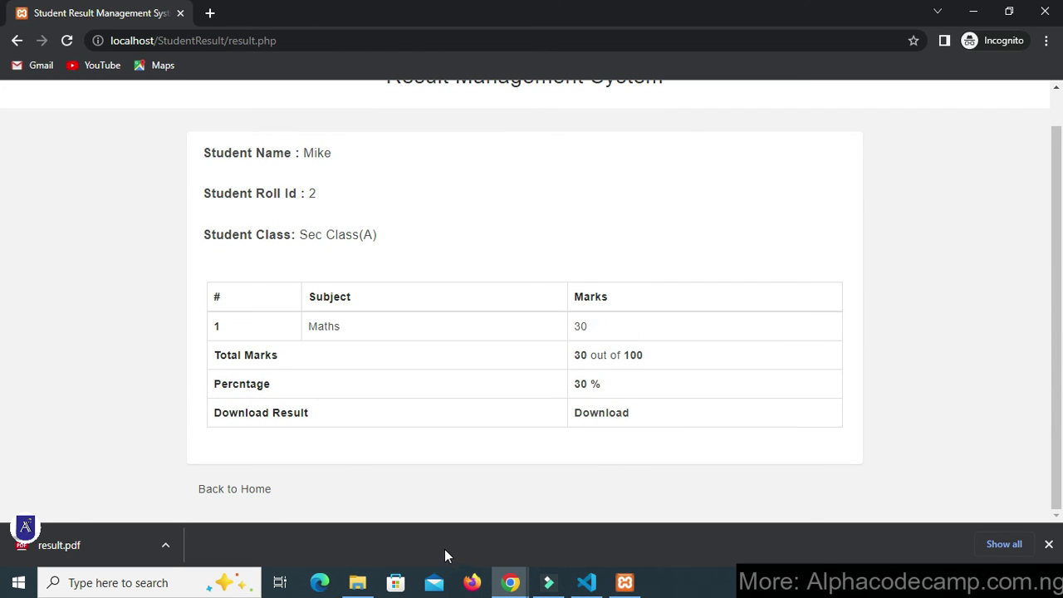
- Add a subject combination of Sec Class Section-A with English Language
mouse_move(511, 582)
left_click(464, 536)
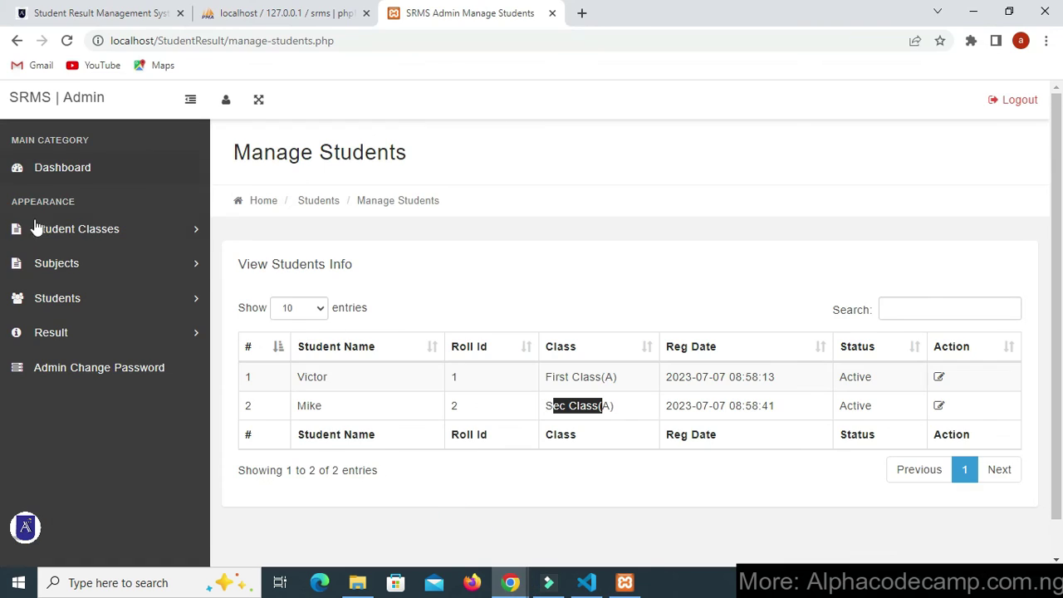
left_click(58, 274)
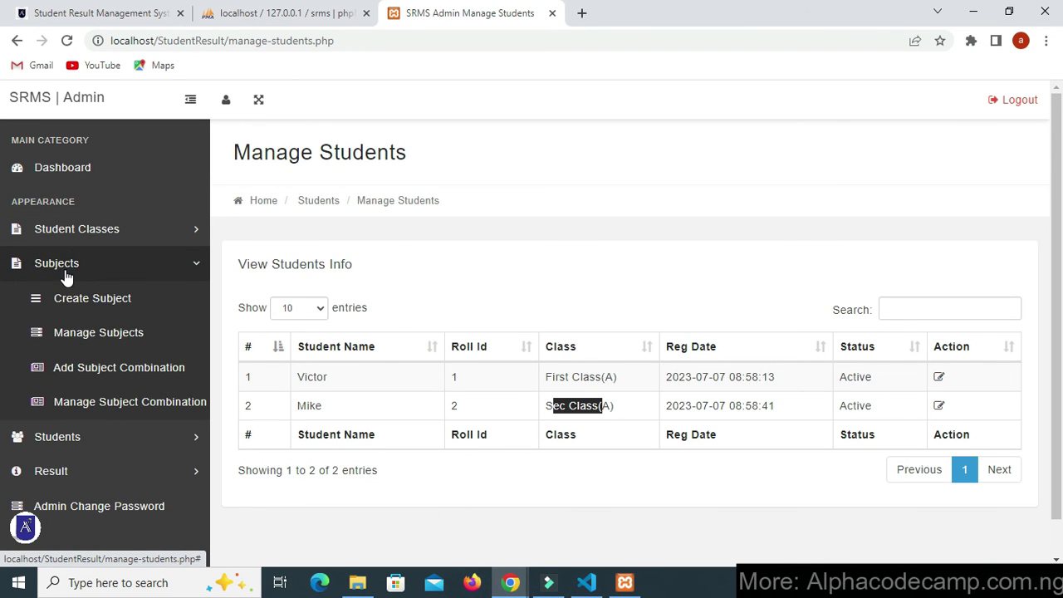
left_click(127, 368)
left_click(458, 282)
left_click(456, 329)
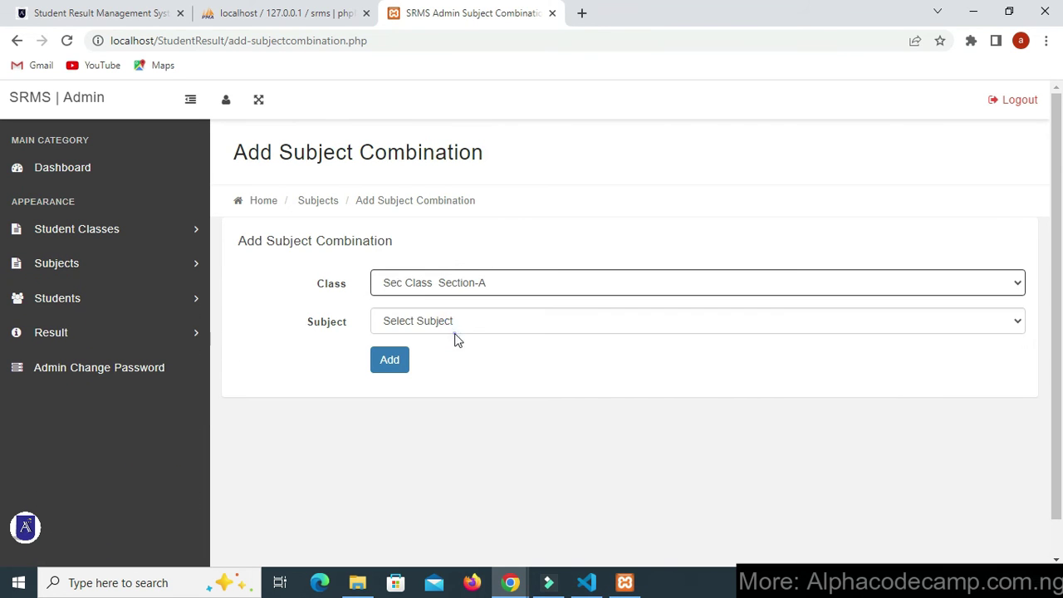
left_click(458, 321)
left_click(456, 356)
left_click(390, 359)
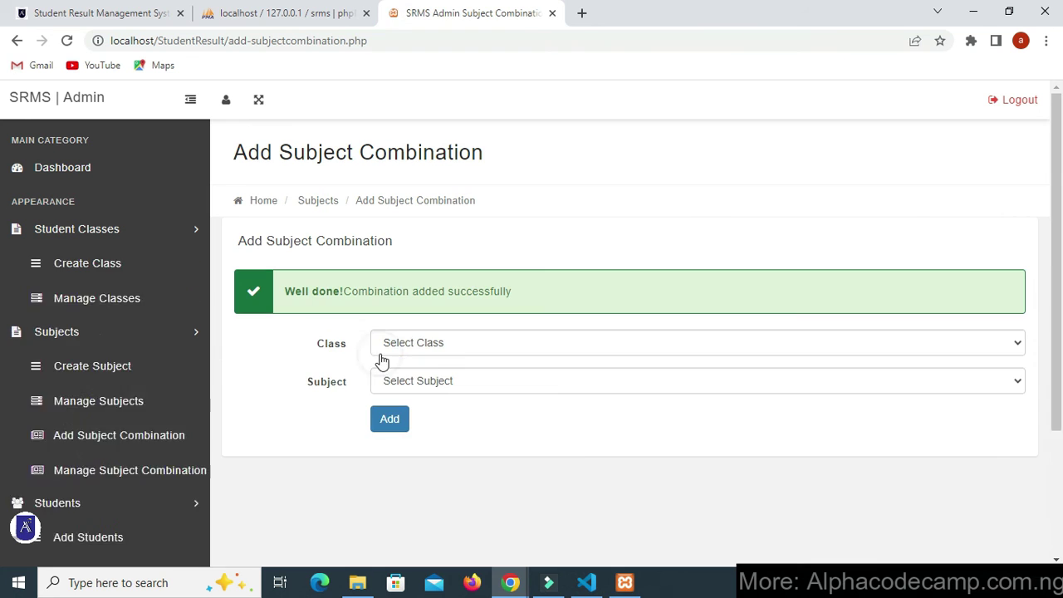
- Open the roll id 2 student's result for editing from Manage Result
left_click(132, 337)
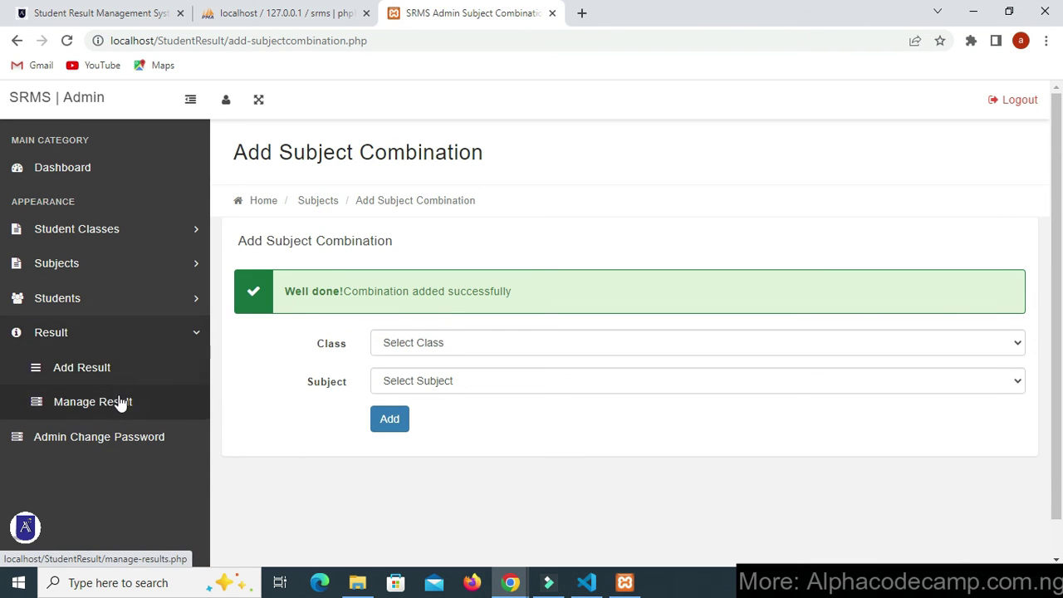
left_click(119, 403)
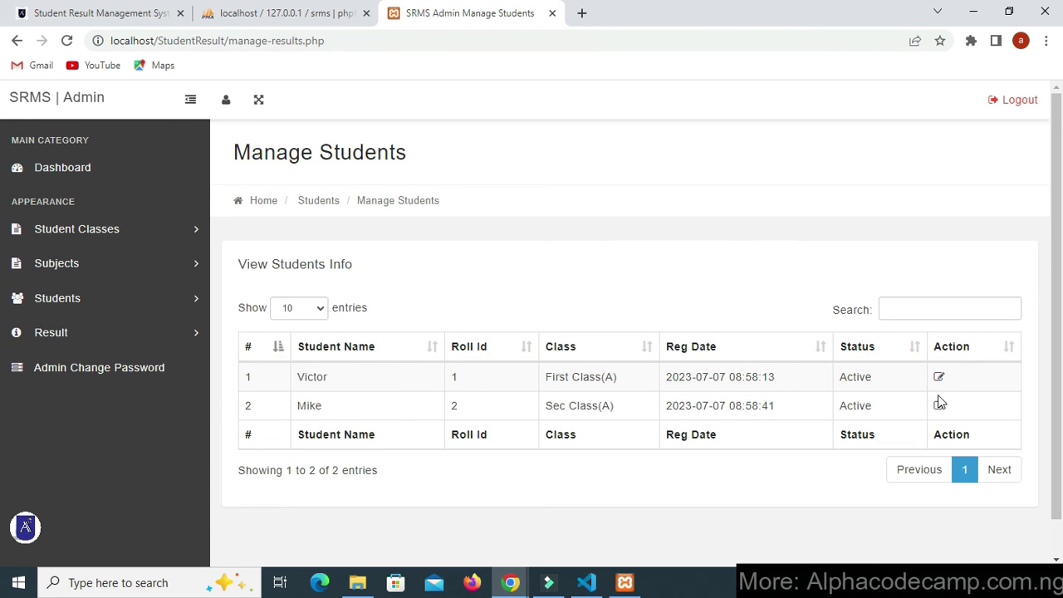
left_click(940, 407)
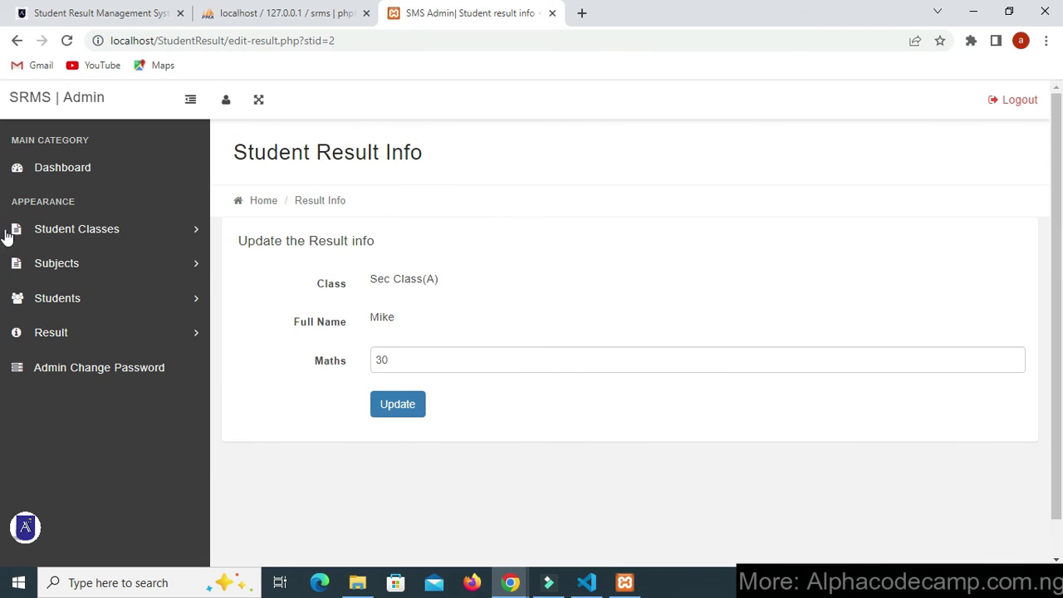
- Pick Sec Class Section-A and its only student on Declare Result to see the already-declared warning
left_click(99, 330)
left_click(90, 366)
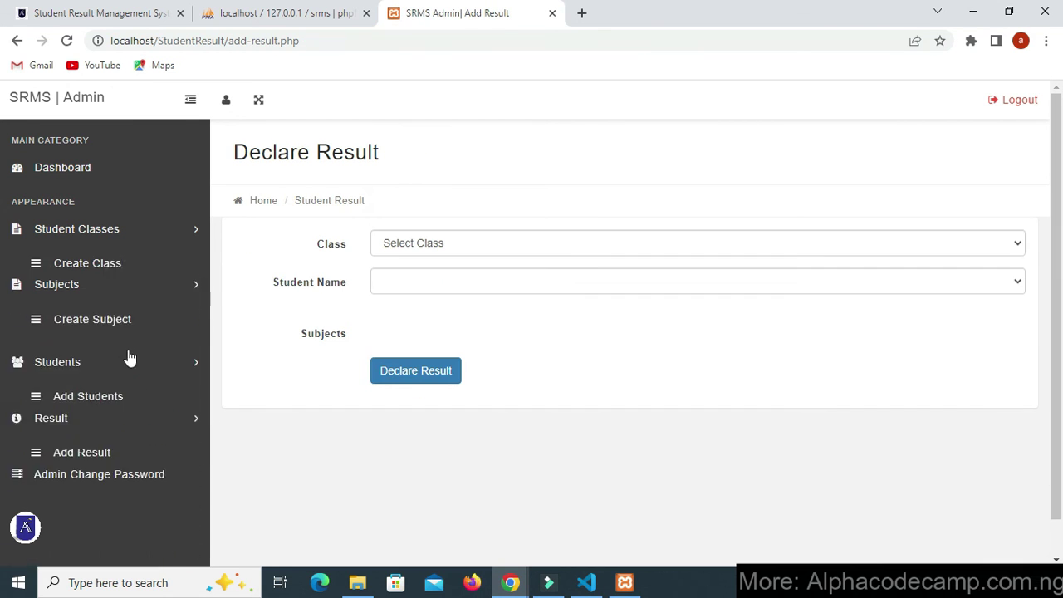
left_click(441, 243)
left_click(435, 292)
left_click(437, 283)
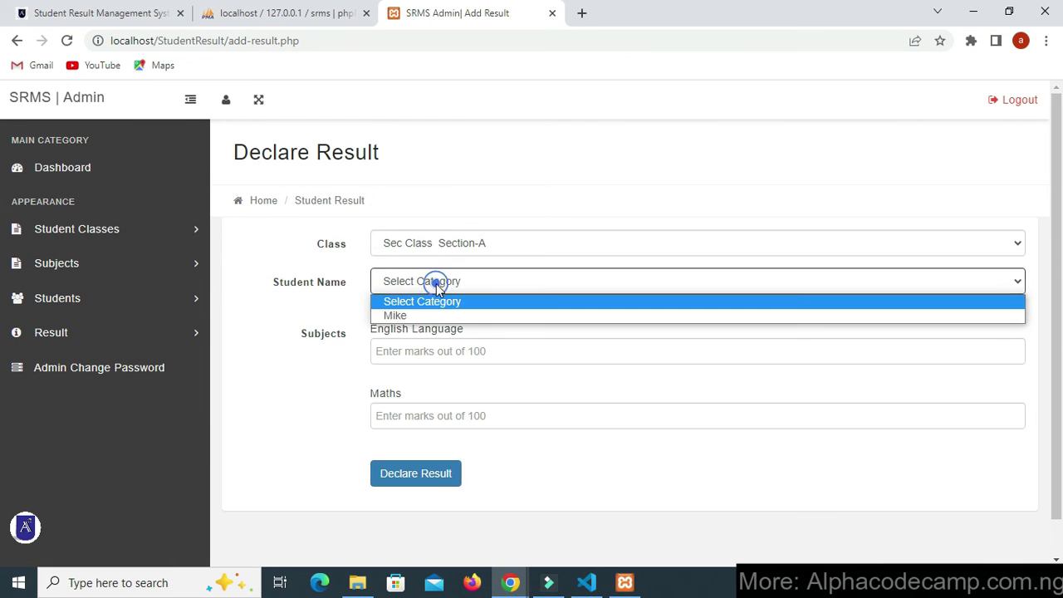
left_click(438, 316)
scroll(422, 371, "down", 1)
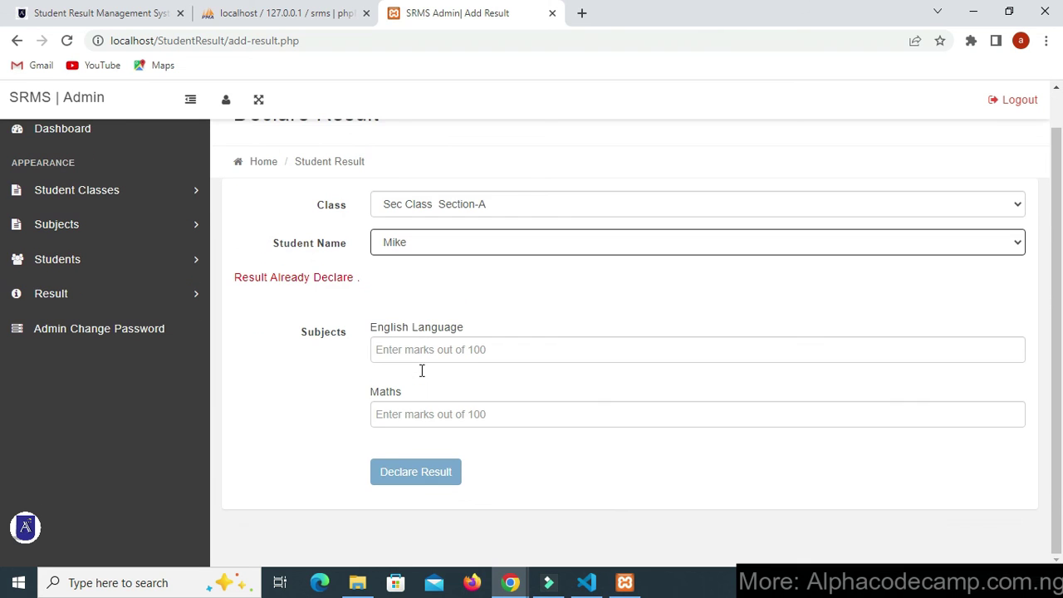
left_click(234, 280)
scroll(119, 266, "up", 1)
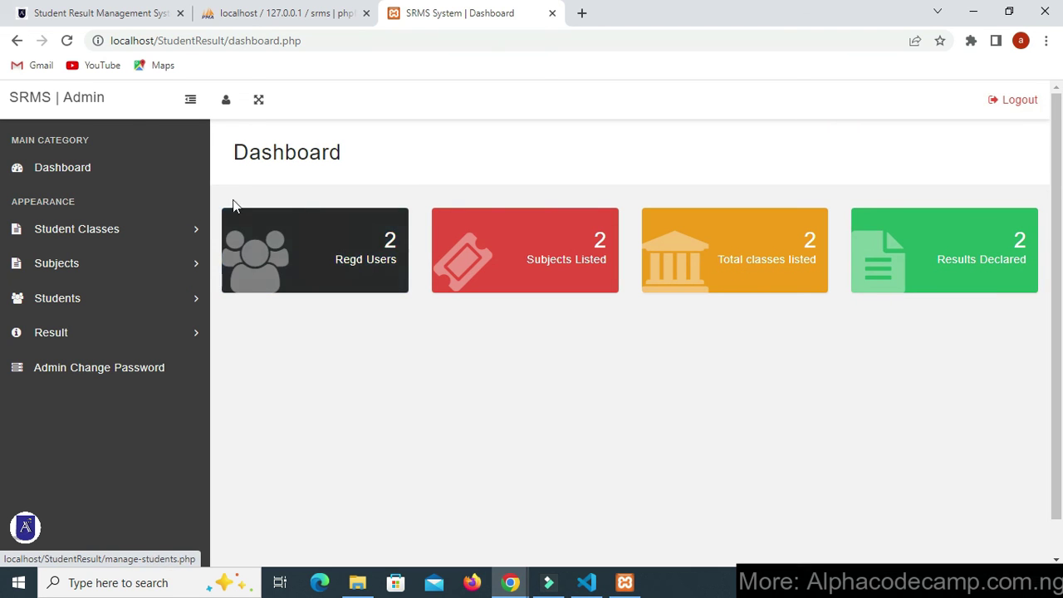
- Fill the new student's name, Roll Id 3, e-mail, Female gender and First Class Section-A
left_click(107, 271)
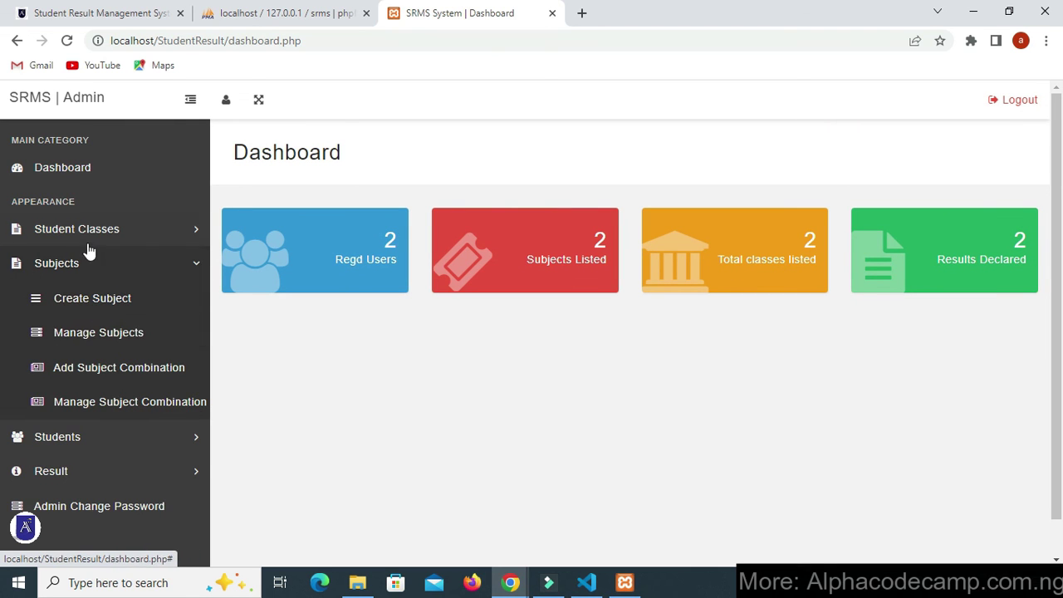
left_click(88, 441)
left_click(94, 471)
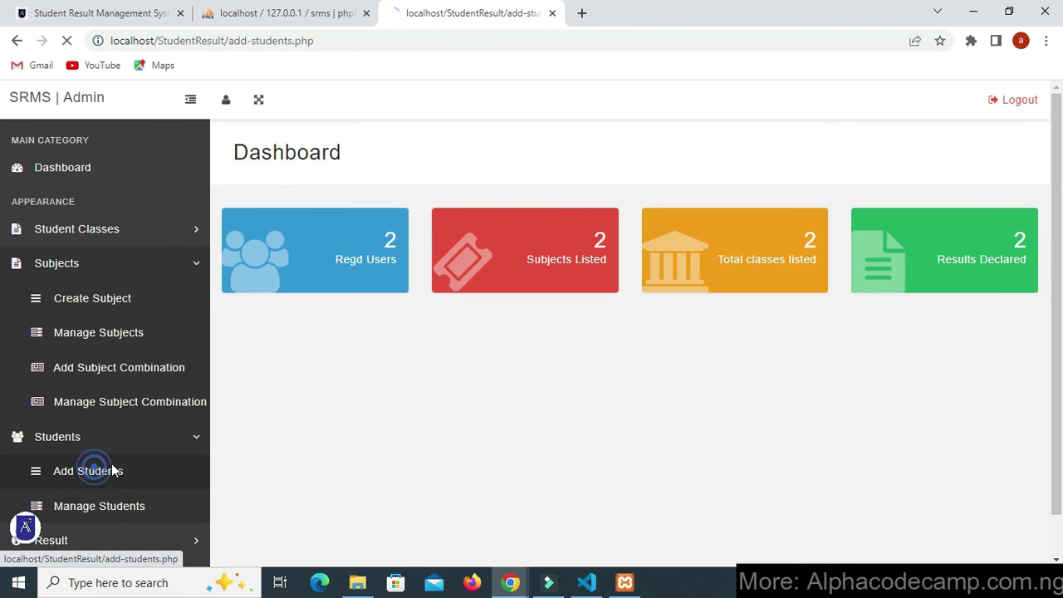
left_click(480, 289)
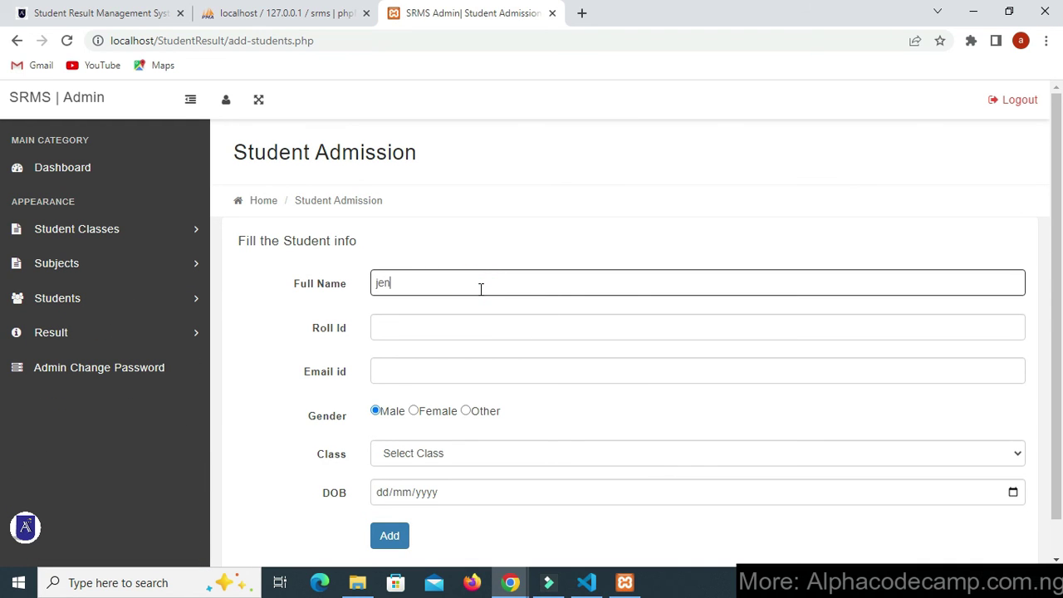
left_click(467, 320)
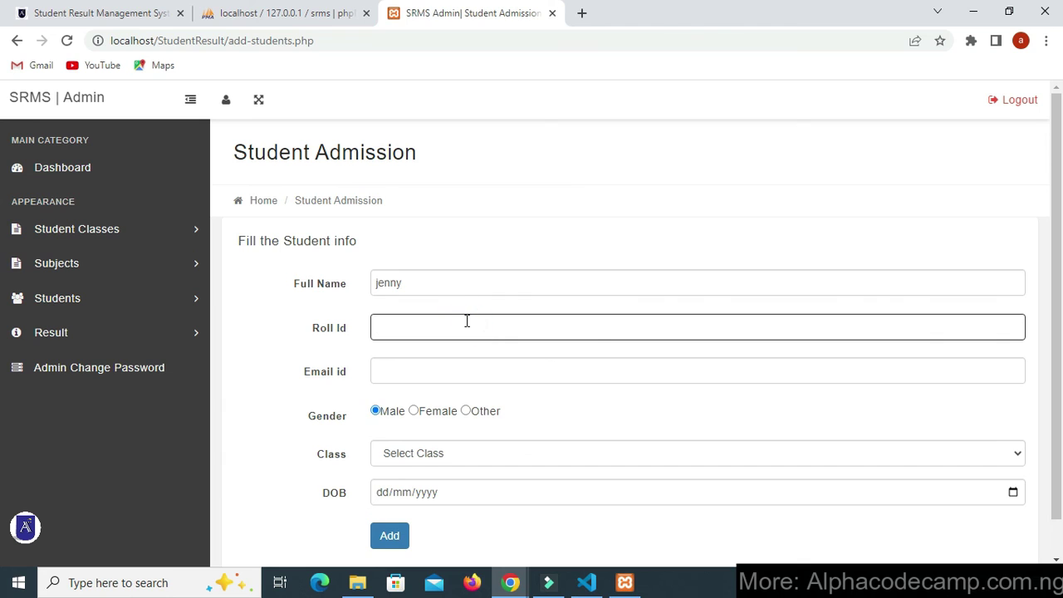
left_click(447, 379)
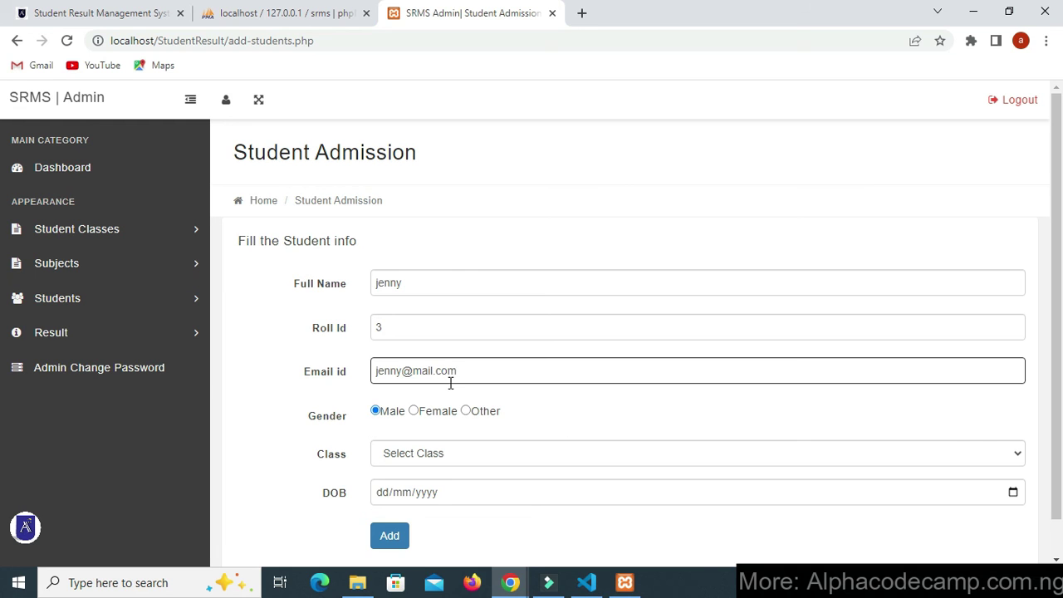
left_click(441, 410)
left_click(418, 453)
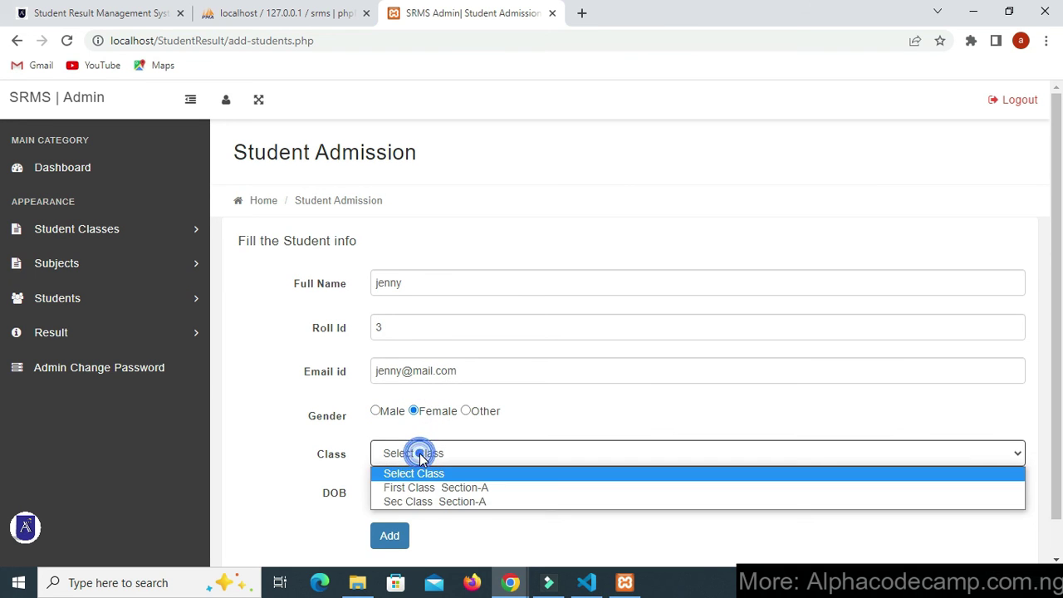
left_click(430, 485)
- Set date of birth 27/06/2023, add the student, and return to the dashboard
scroll(430, 482, "down", 1)
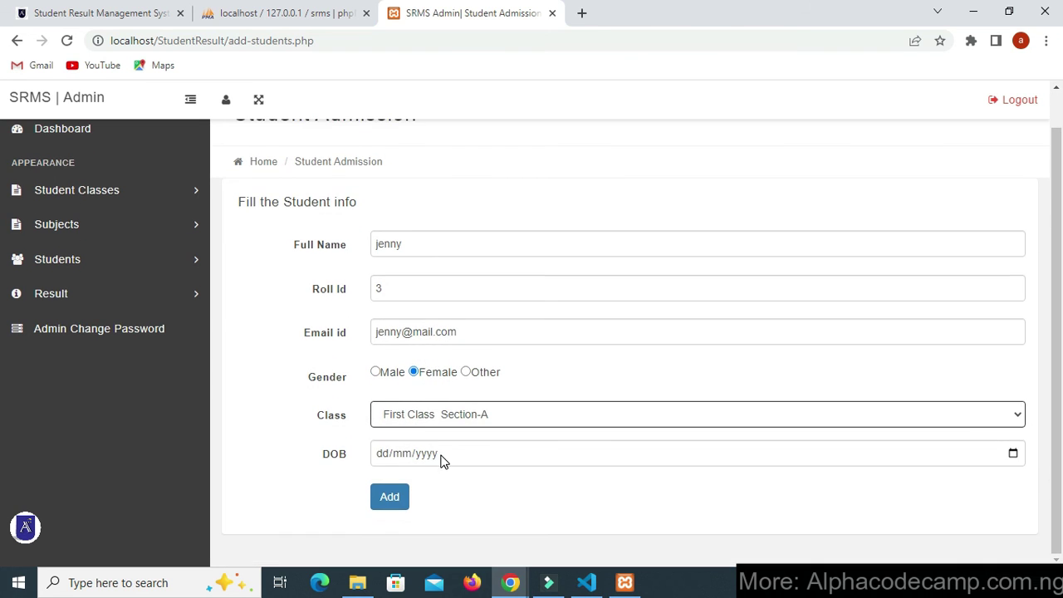
left_click(1014, 453)
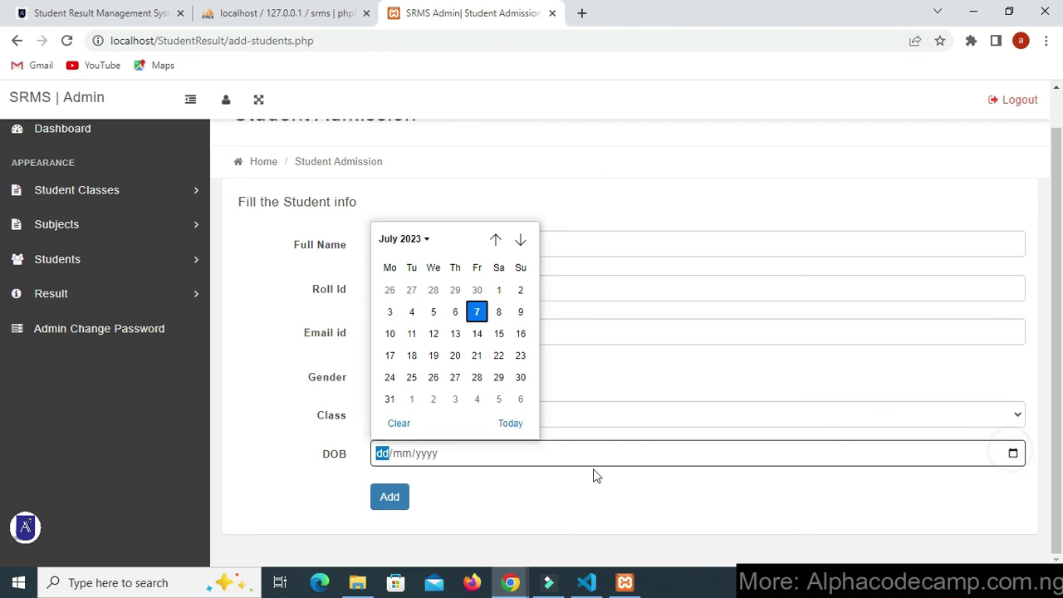
left_click(411, 290)
left_click(389, 498)
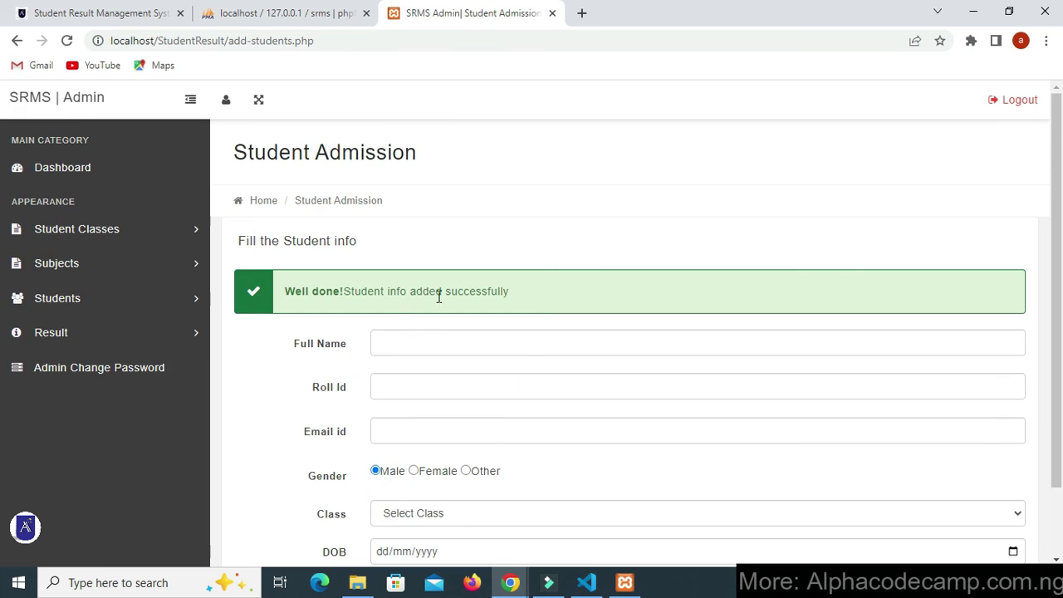
left_click(94, 173)
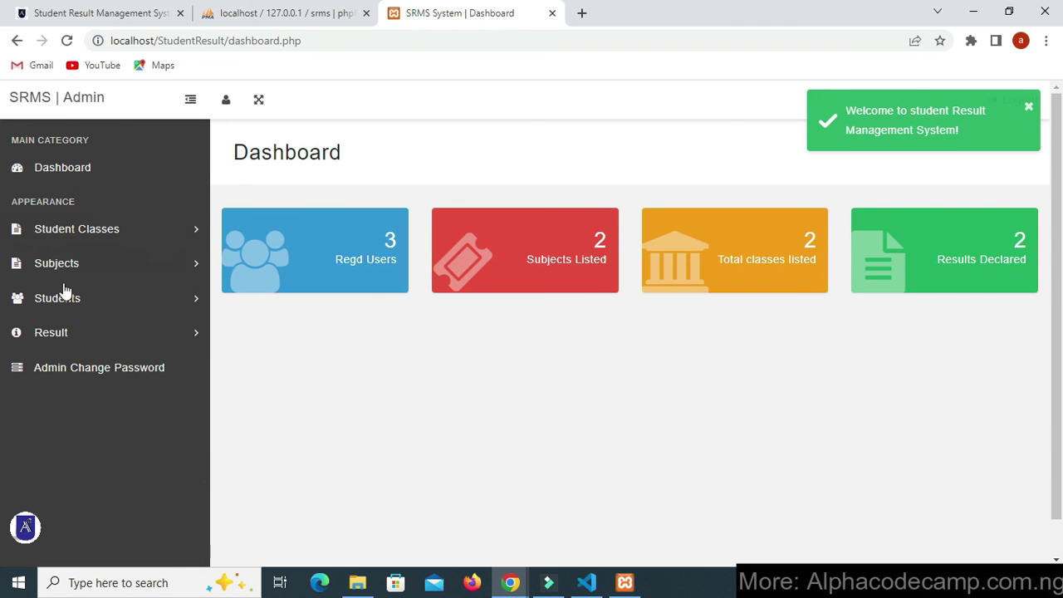
- Open the Add Subject Combination form from the Subjects section
left_click(114, 276)
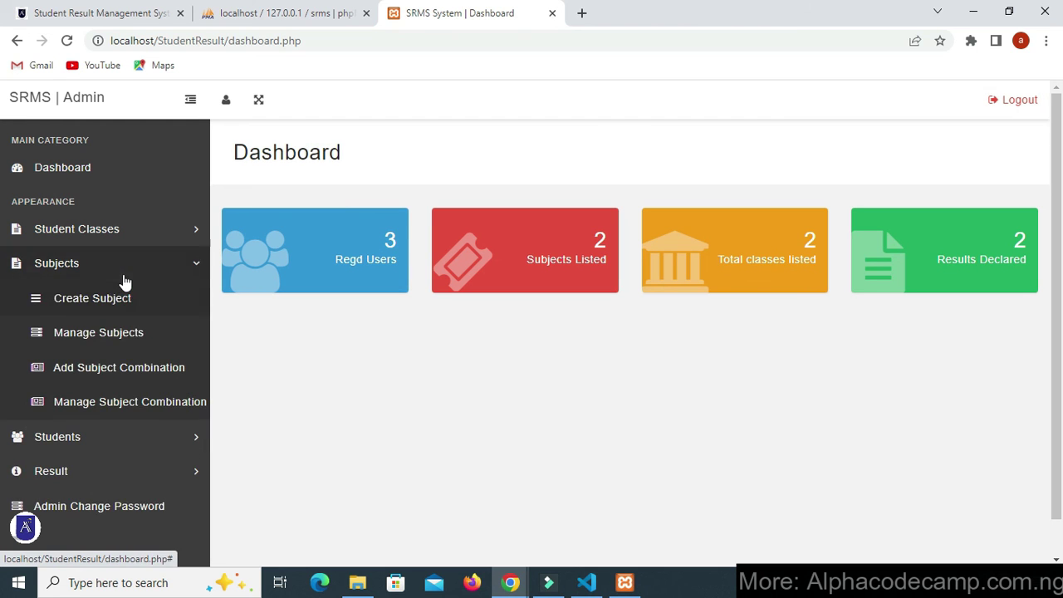
left_click(123, 277)
left_click(147, 268)
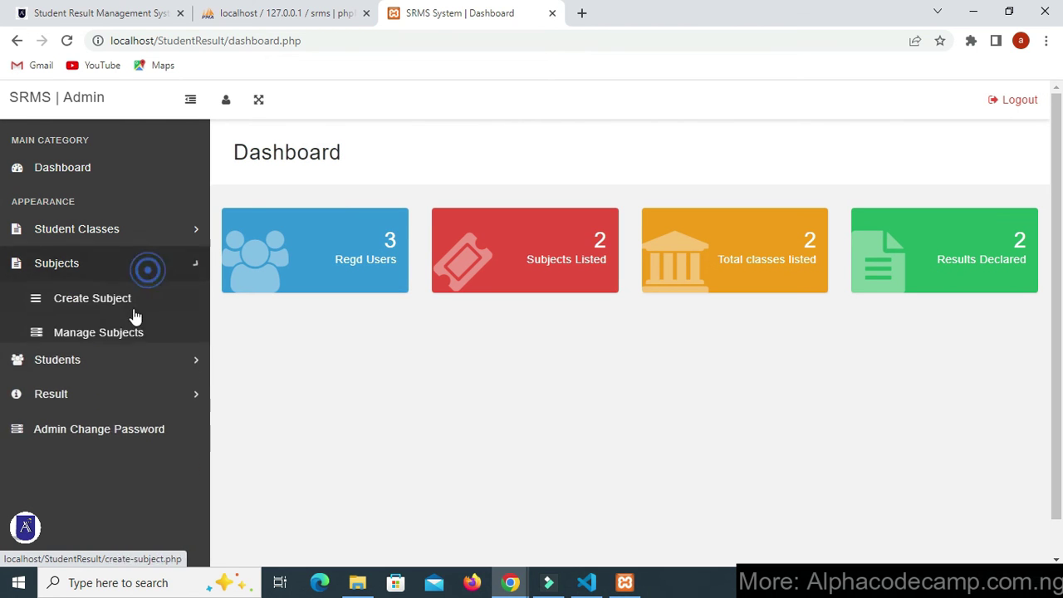
left_click(130, 368)
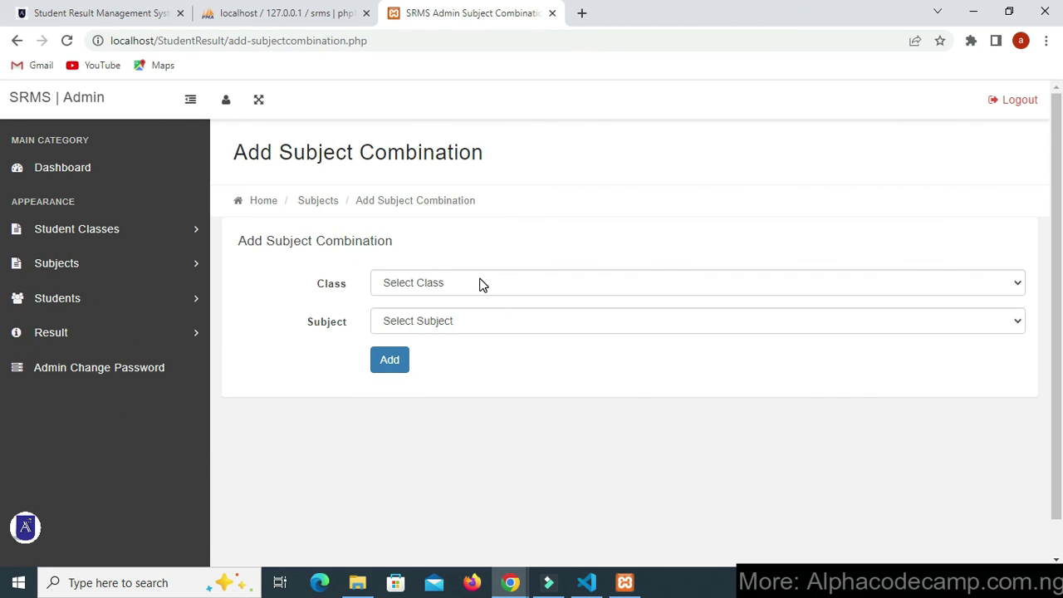
- Choose First Class Section-A as the class, review its subjects, then go to Admin Change Password
left_click(480, 284)
left_click(474, 314)
left_click(471, 322)
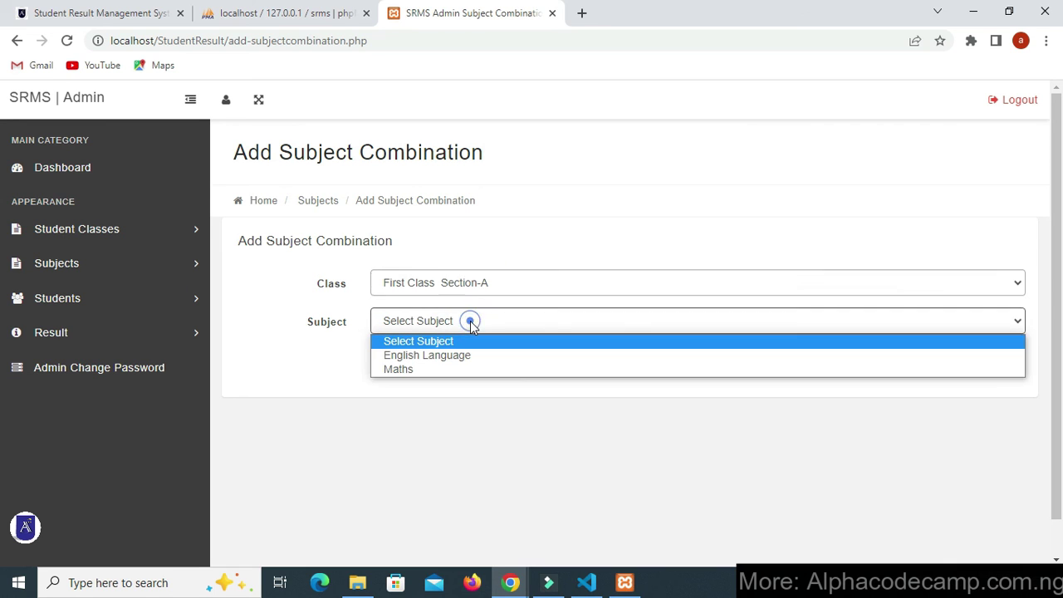
left_click(309, 355)
left_click(149, 378)
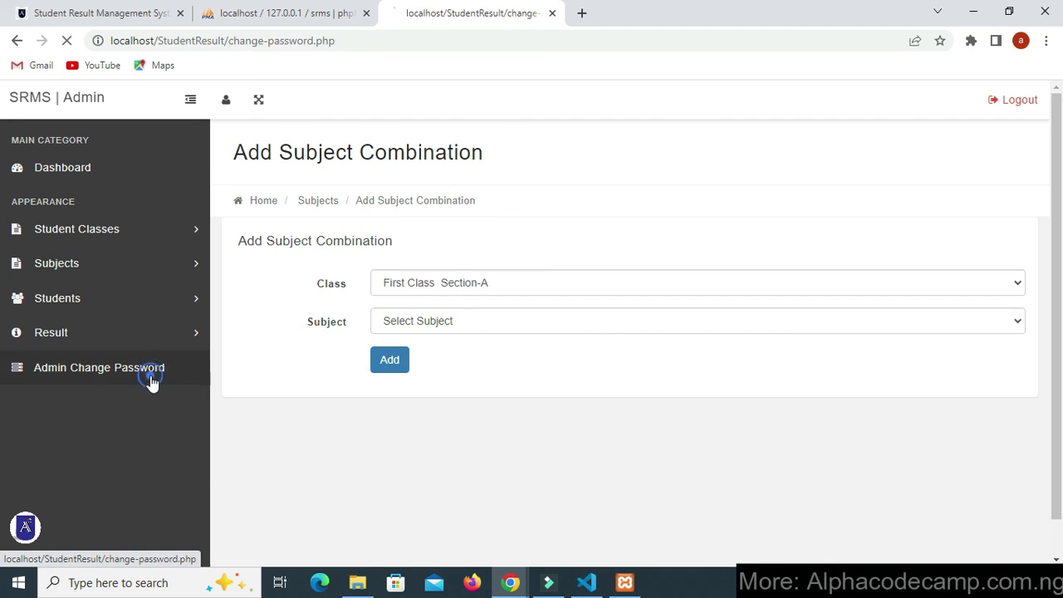
- Copy the current admin password from the Alpha Code Camp tab into the Current Password field
left_click(466, 329)
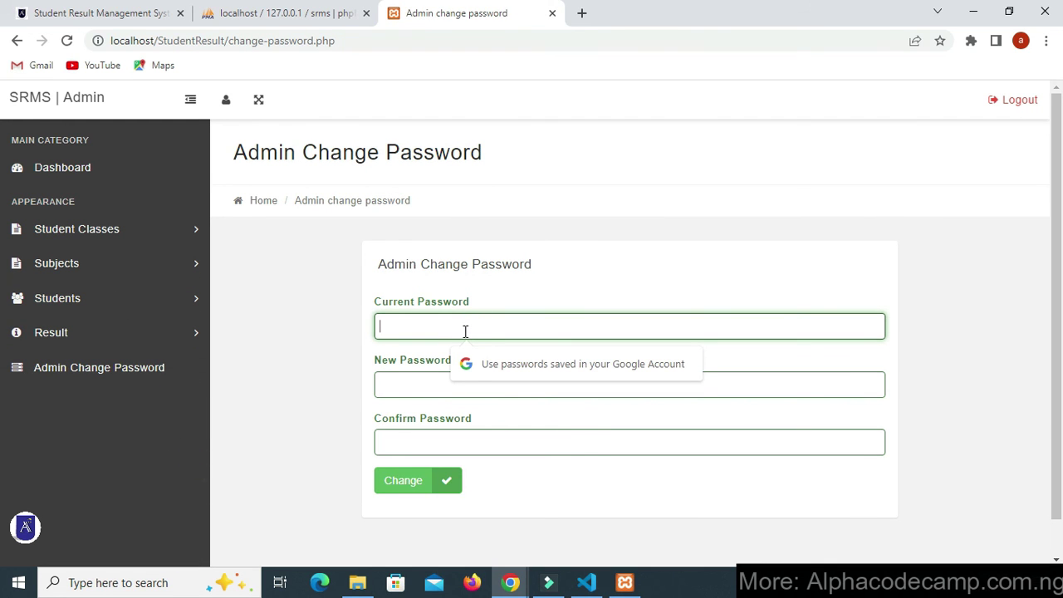
type("Tes")
key("BackSpace")
key("BackSpace")
key("BackSpace")
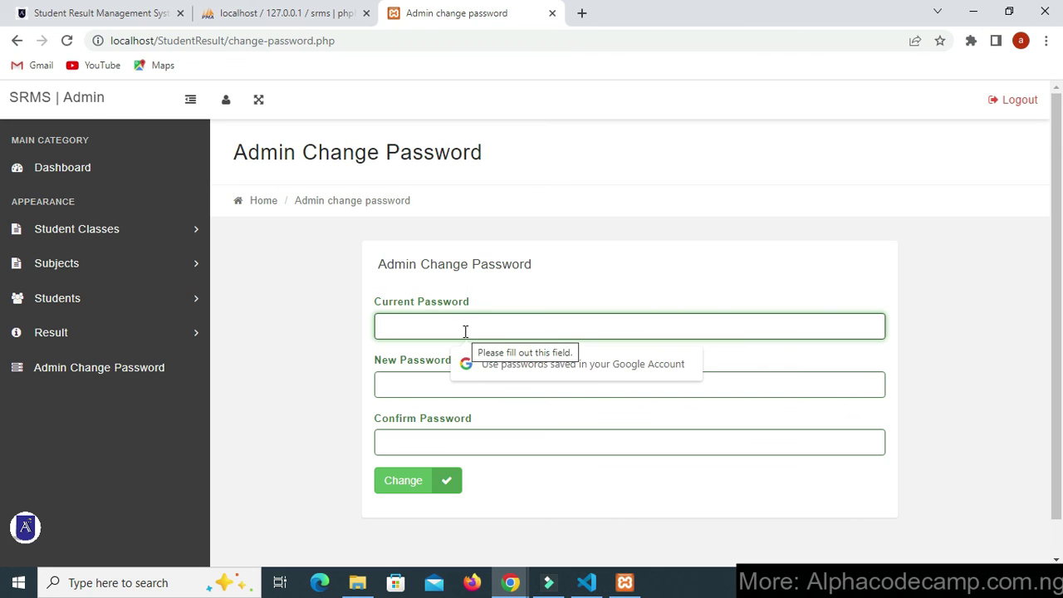
left_click(145, 12)
scroll(181, 291, "up", 1)
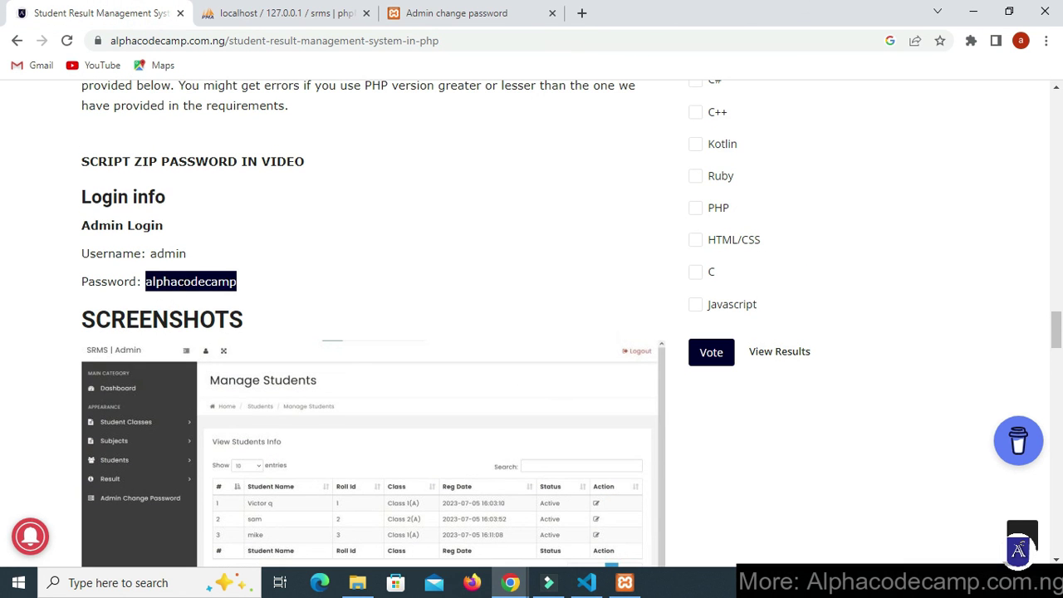
right_click(185, 289)
left_click(218, 296)
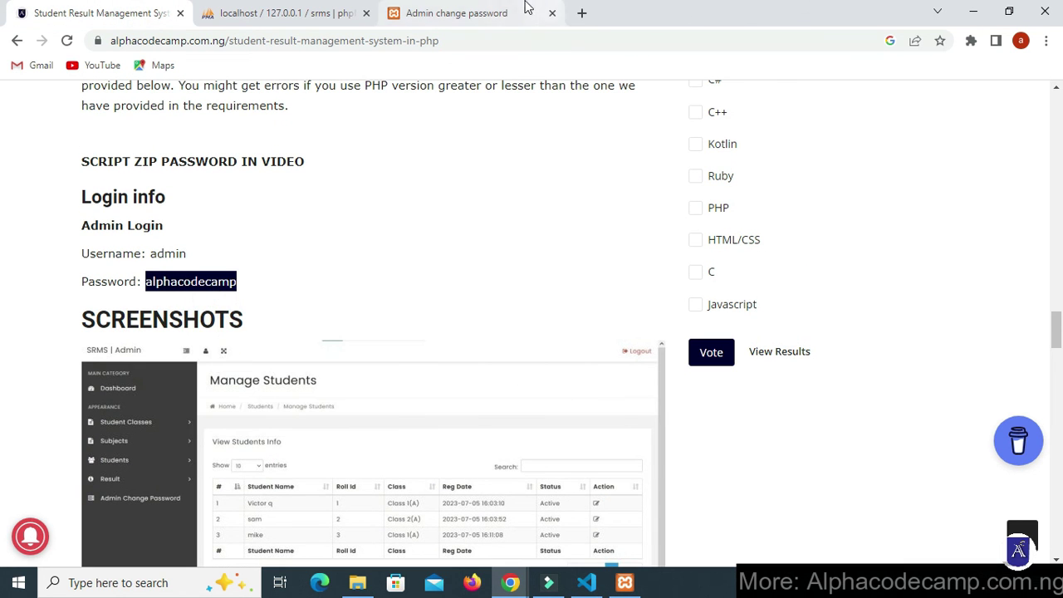
left_click(519, 18)
right_click(431, 323)
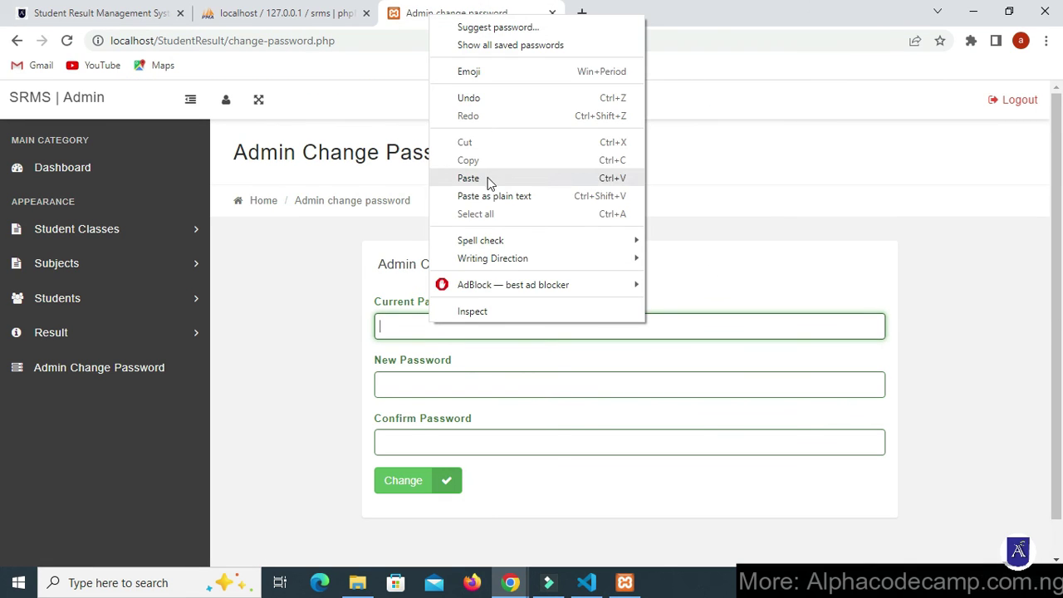
left_click(490, 177)
- Enter and confirm the new admin password, submit the change, then log out after the success message
left_click(421, 382)
type("a")
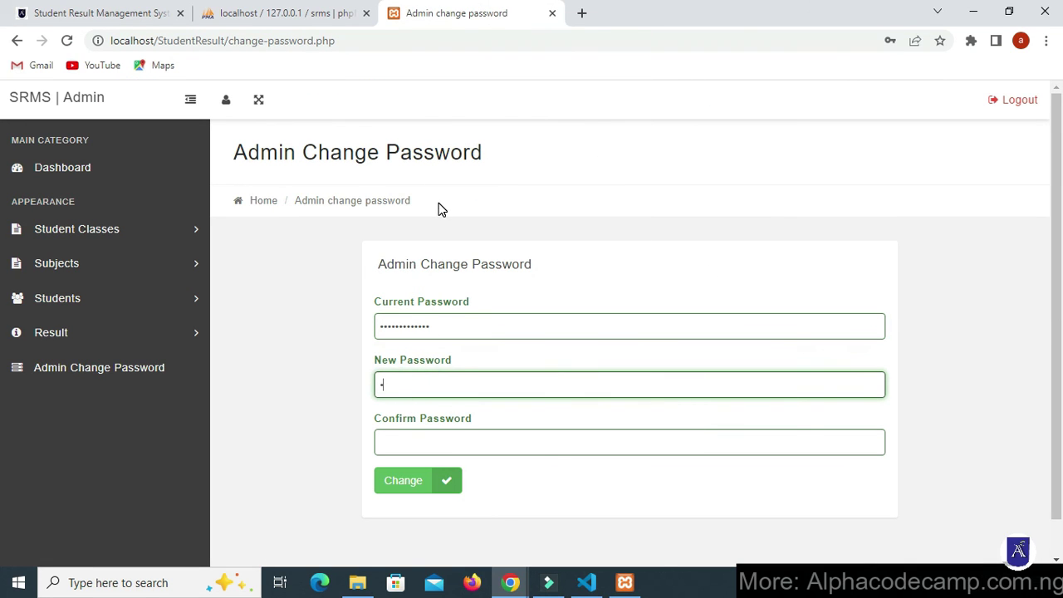
type("dmin")
left_click(447, 432)
type("adm")
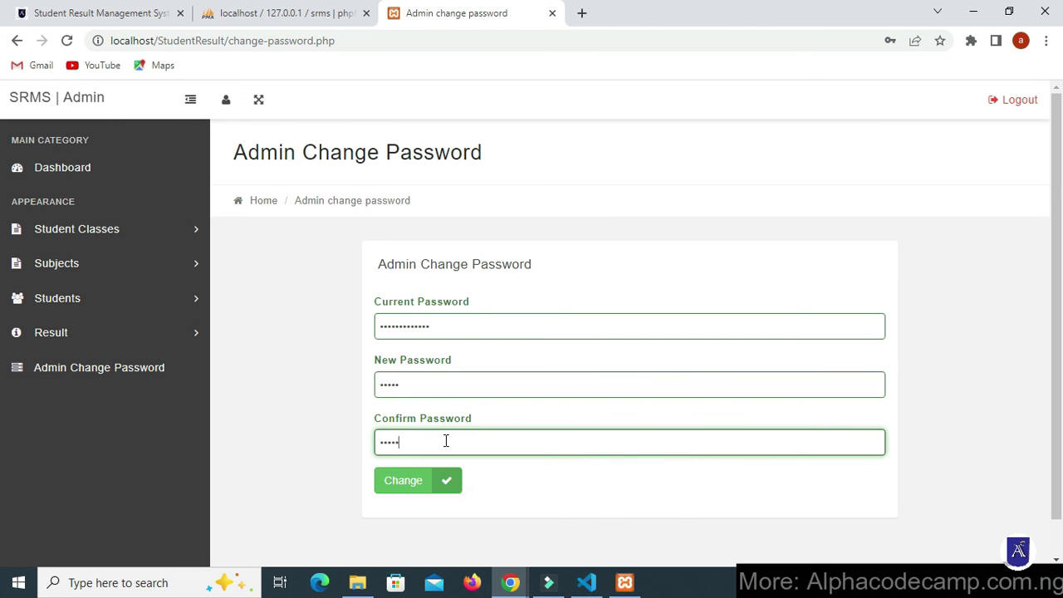
left_click(408, 484)
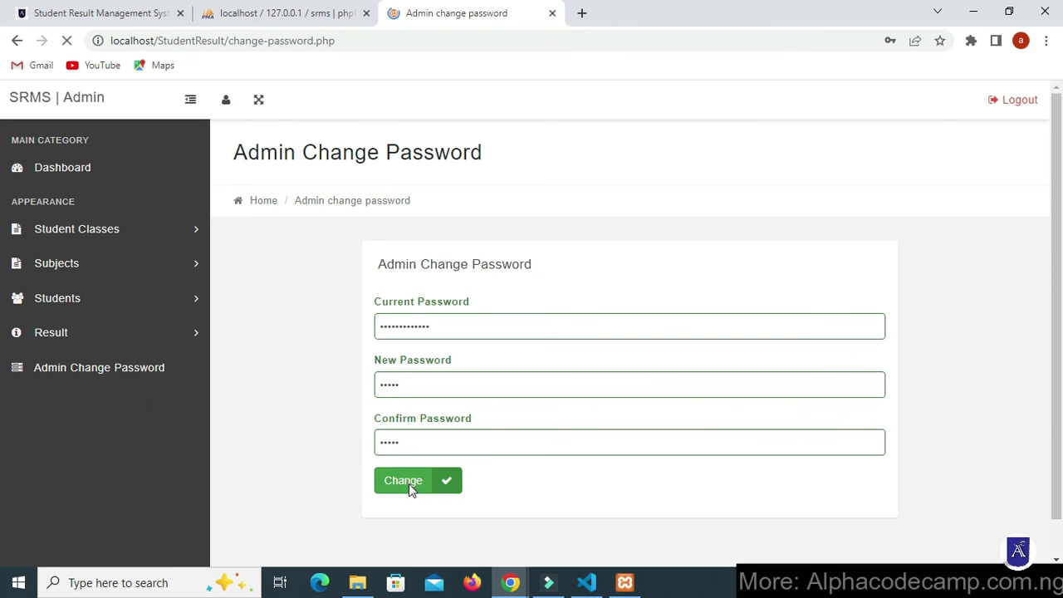
left_click_drag(479, 302, 669, 303)
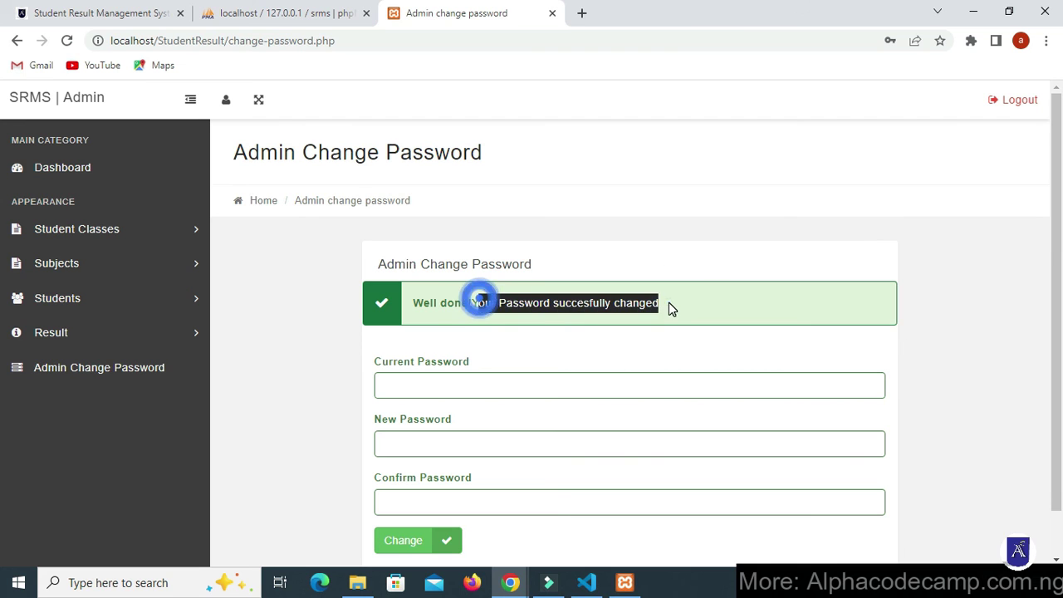
left_click(669, 301)
left_click(997, 99)
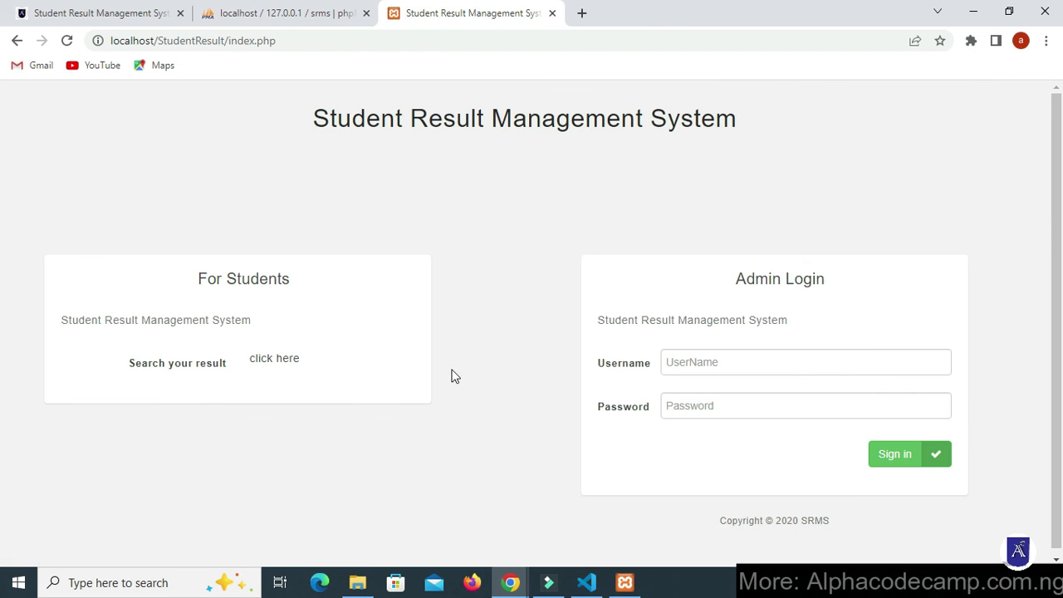
- Try logging in as admin with the copied old password and dismiss the Invalid Details alert
left_click(703, 363)
left_click(761, 399)
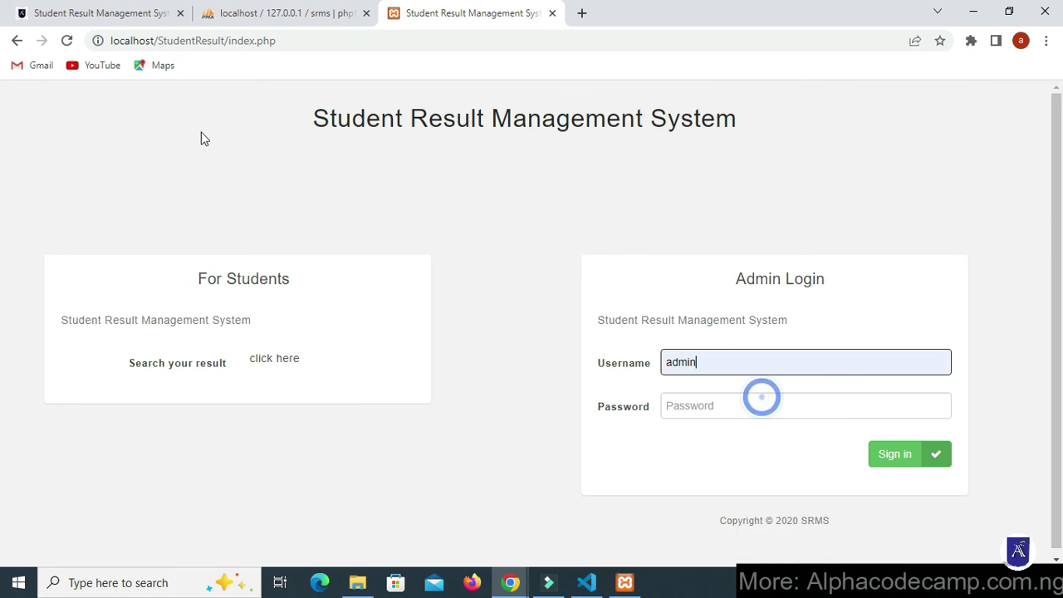
left_click(35, 8)
right_click(206, 282)
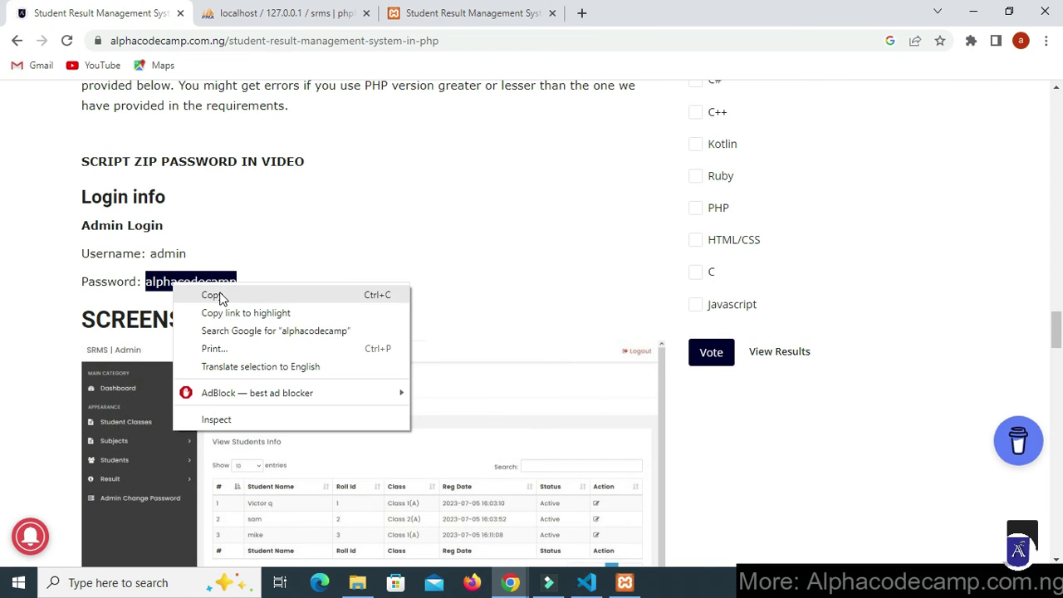
left_click(217, 296)
left_click(469, 14)
left_click(693, 406)
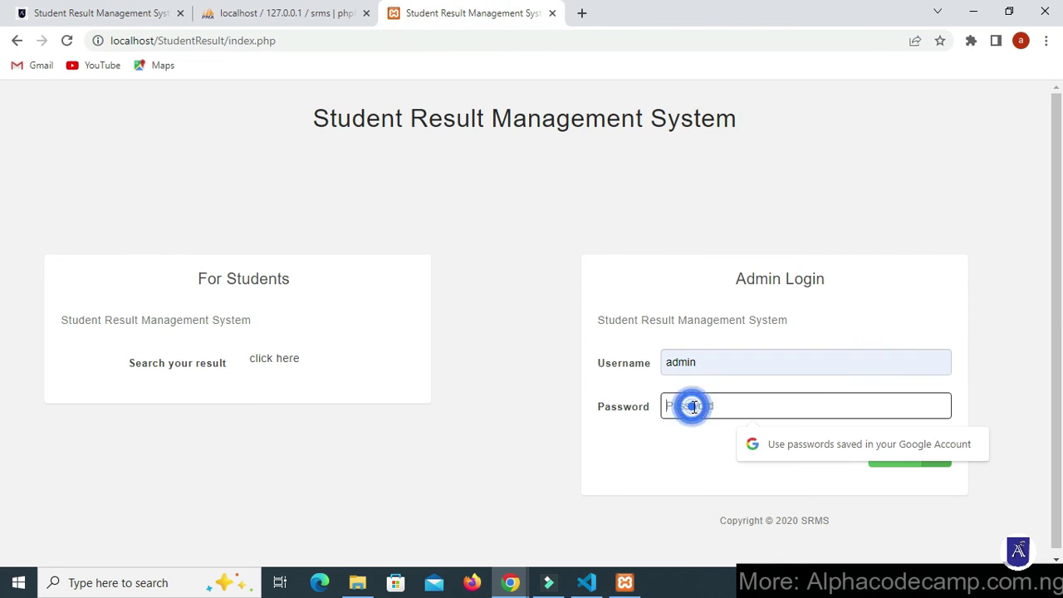
right_click(715, 407)
left_click(745, 267)
left_click(883, 454)
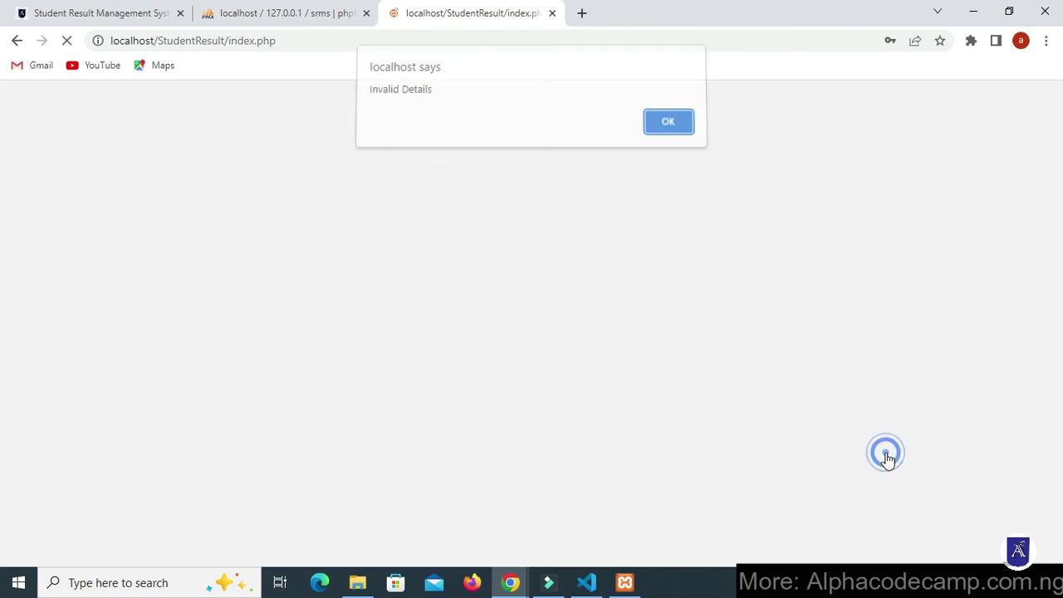
left_click_drag(430, 99, 325, 82)
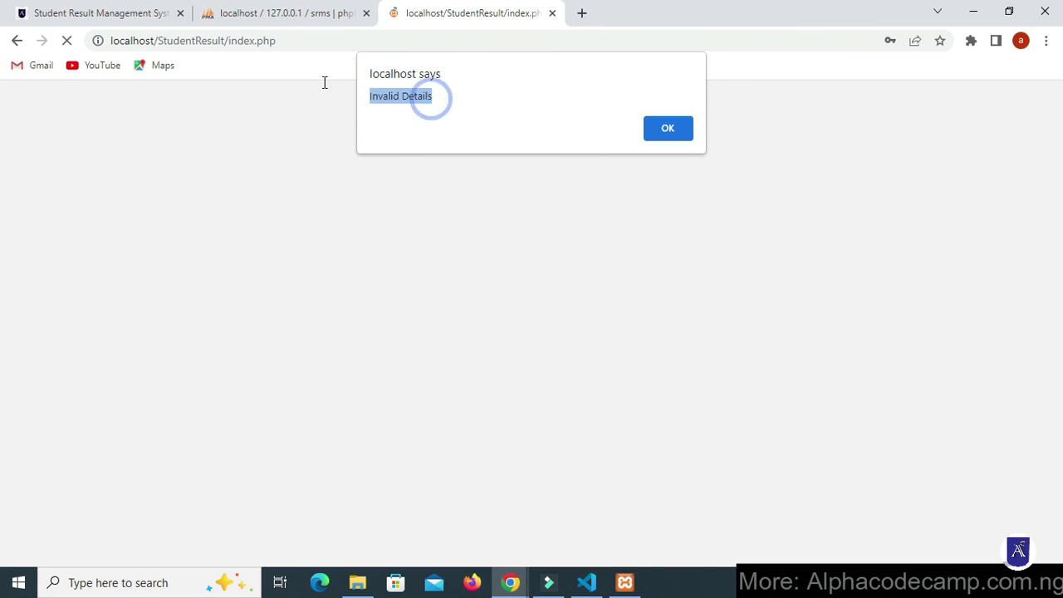
left_click(663, 126)
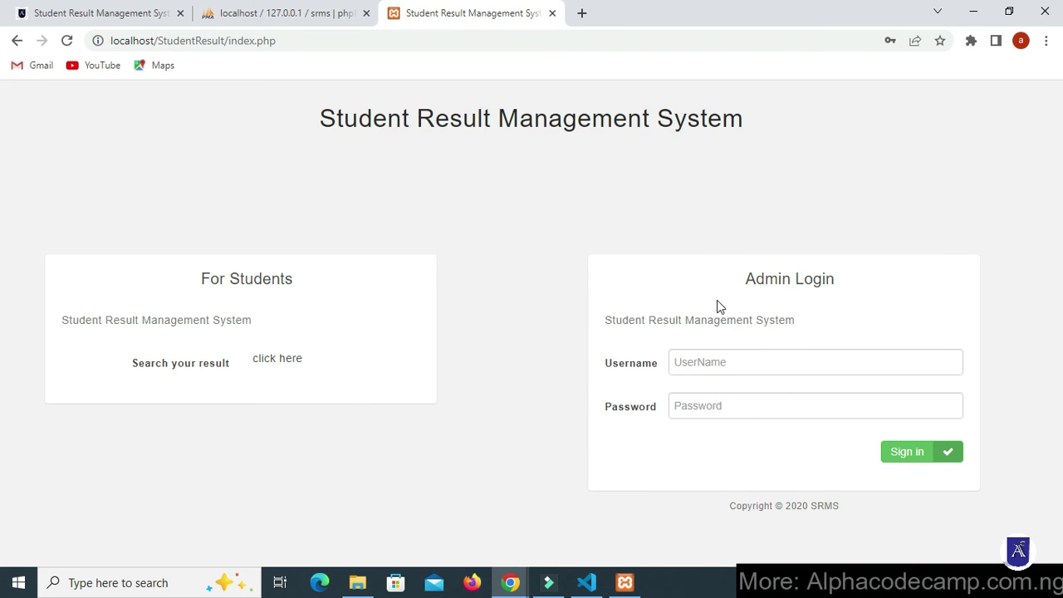
- Sign in as admin with the new password to reach the Dashboard
left_click(692, 366)
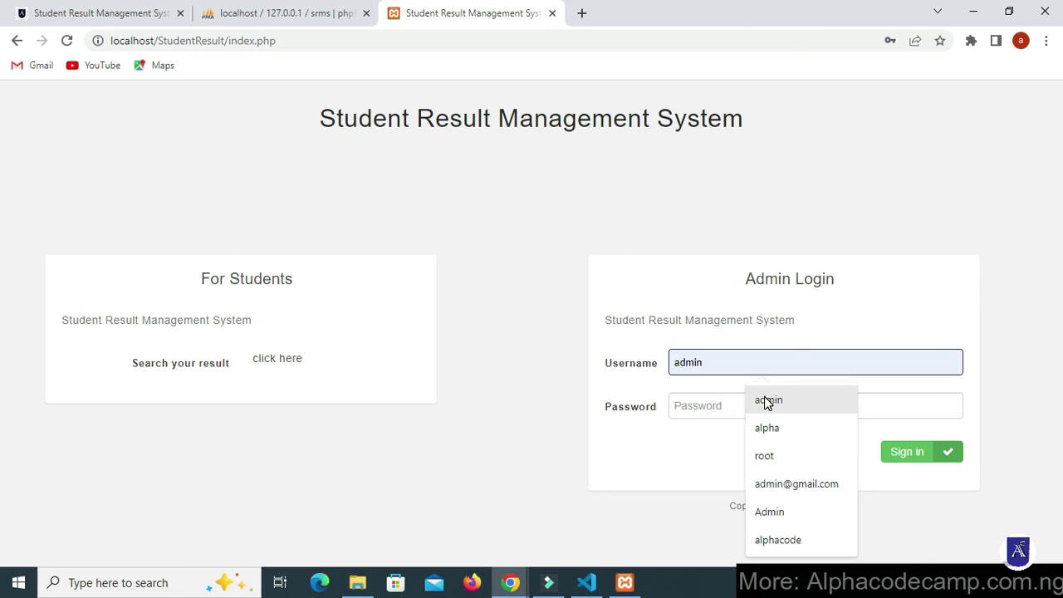
left_click(768, 403)
left_click(712, 403)
type("ad")
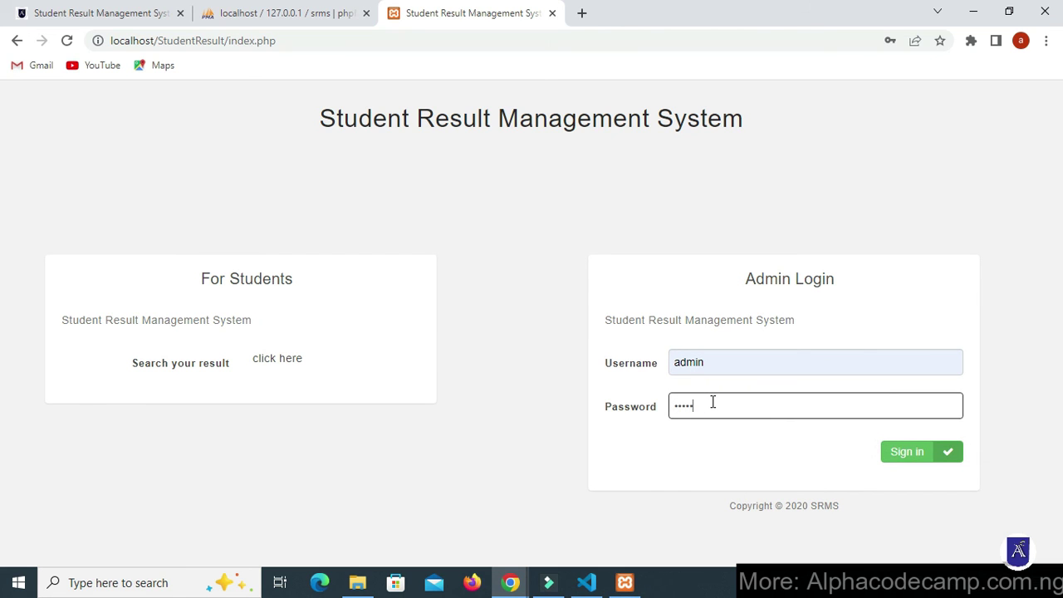
type("min")
left_click(897, 451)
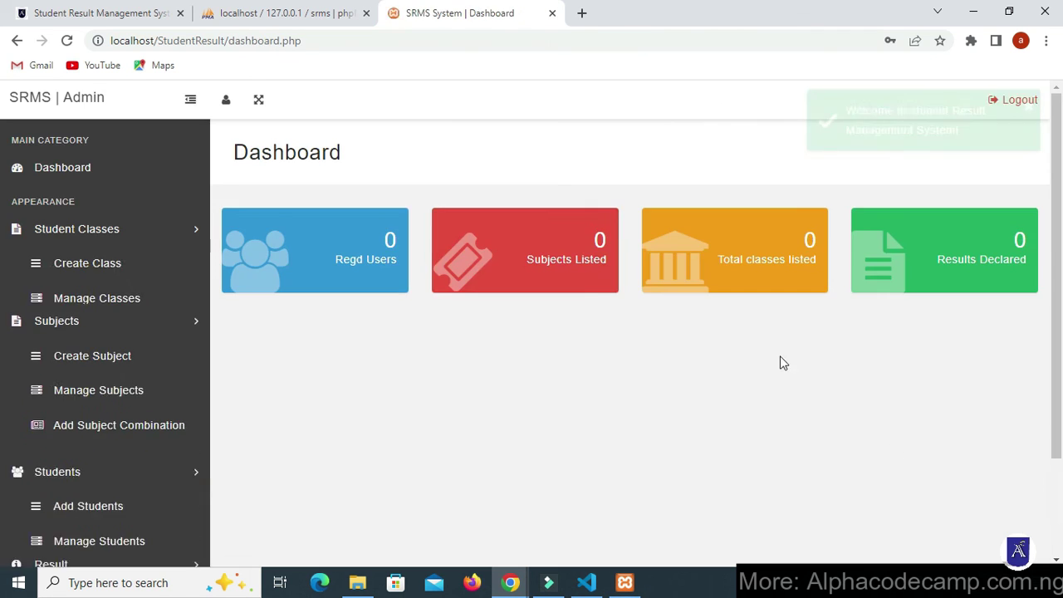